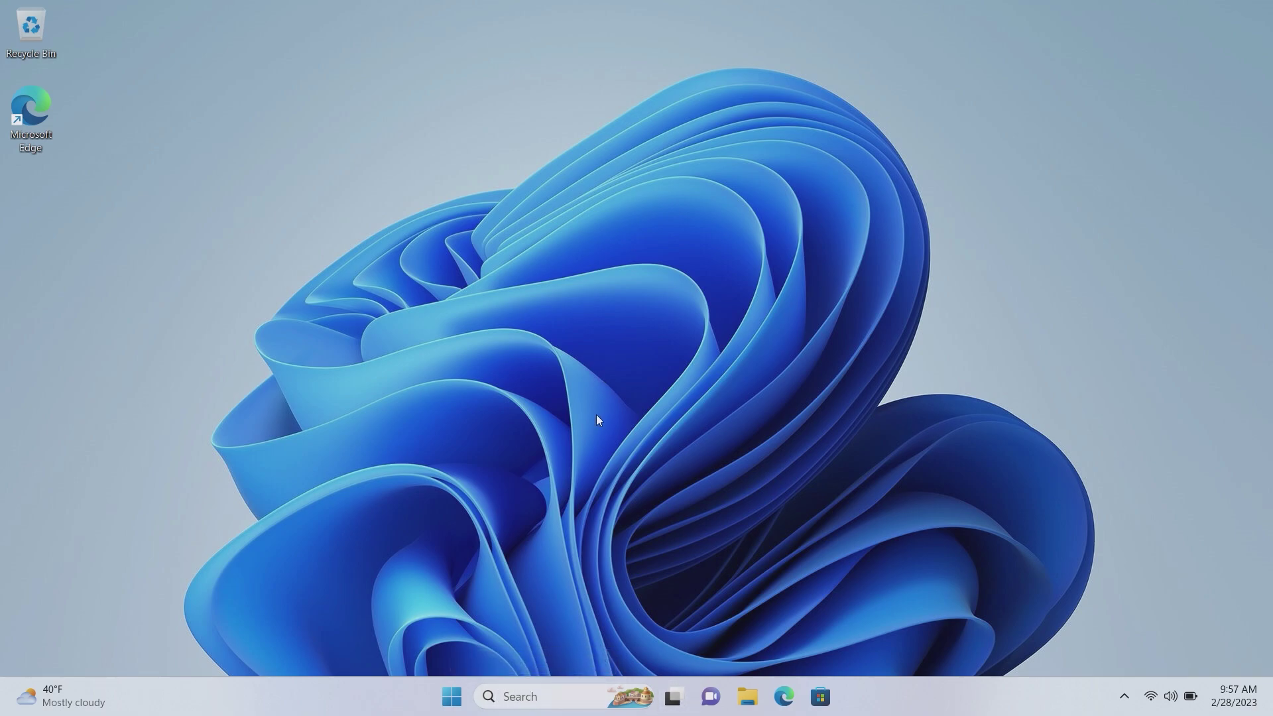
- Look up "windows central" with the taskbar search box
left_click(535, 704)
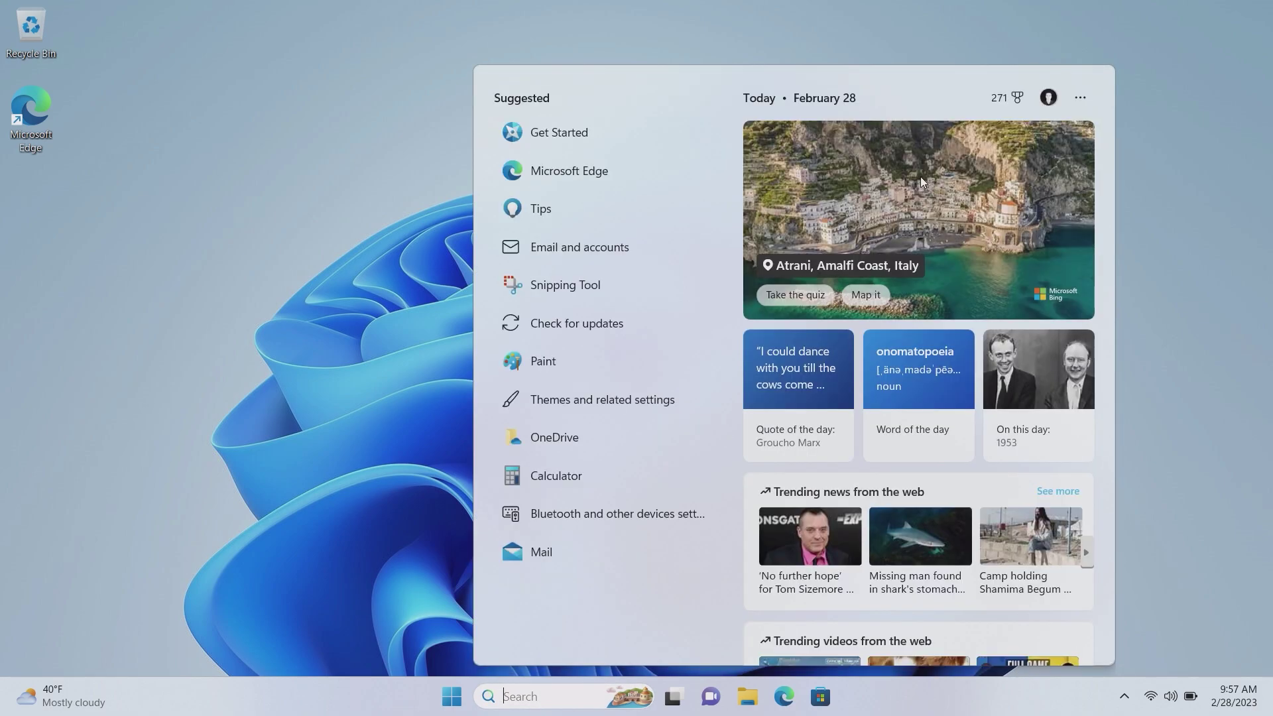
type("windows central")
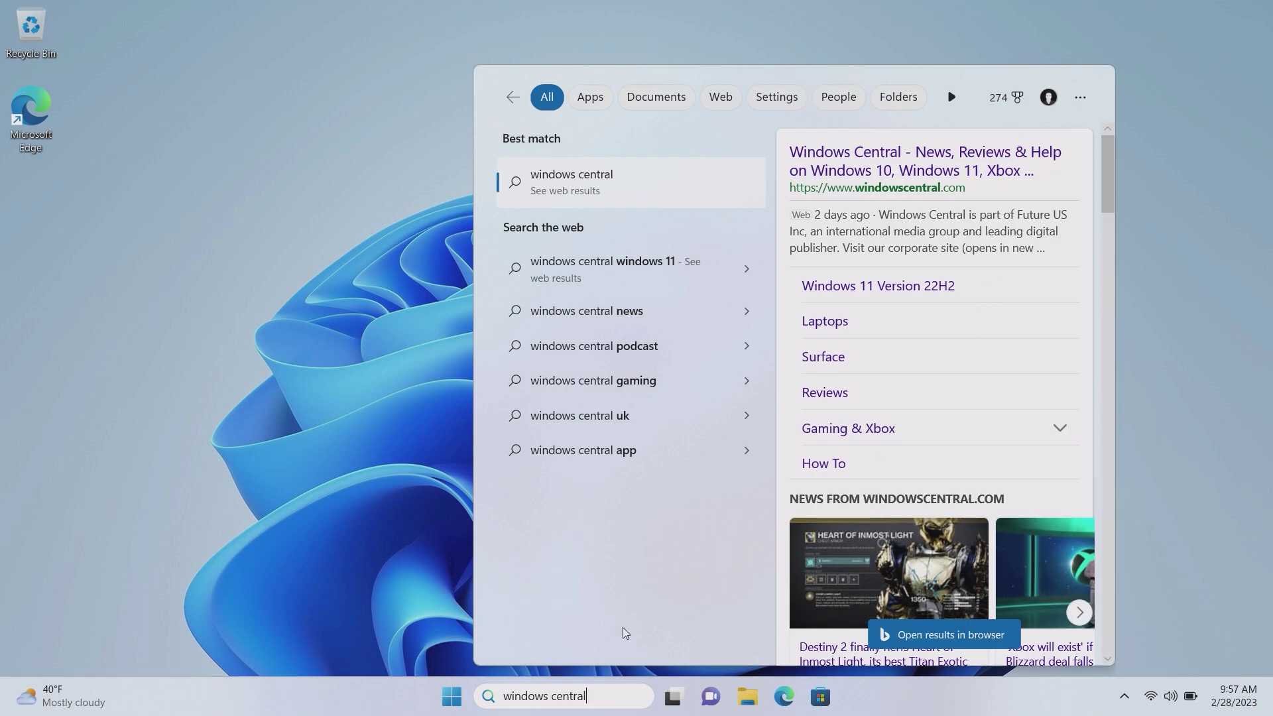
- Open the taskbar settings and set the Search item to "Search icon and label"
right_click(407, 687)
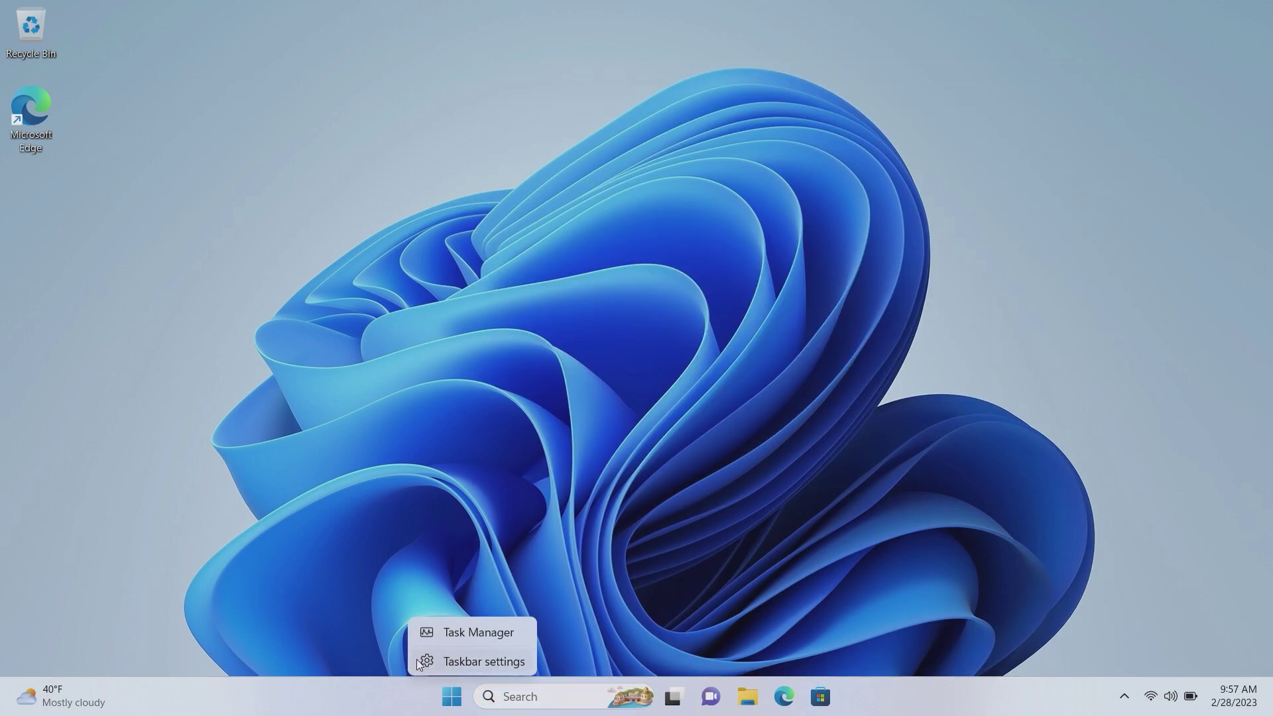
left_click(436, 655)
left_click(1116, 173)
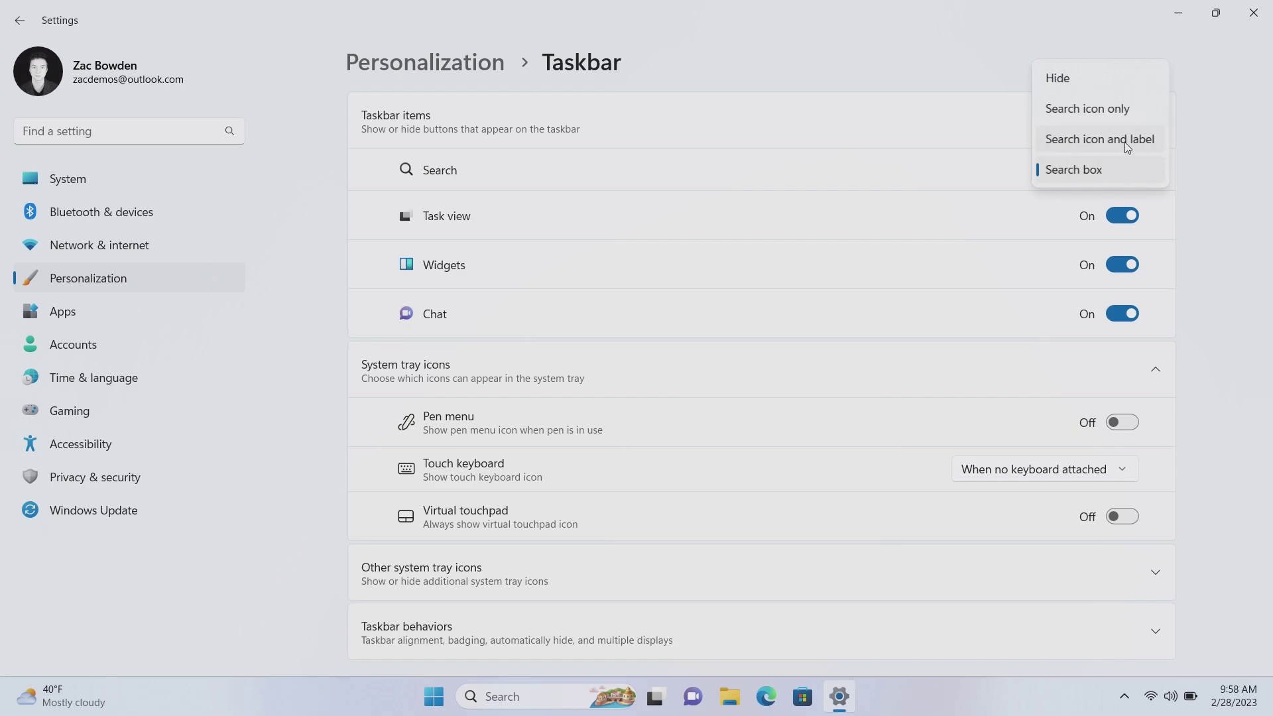
left_click(1126, 142)
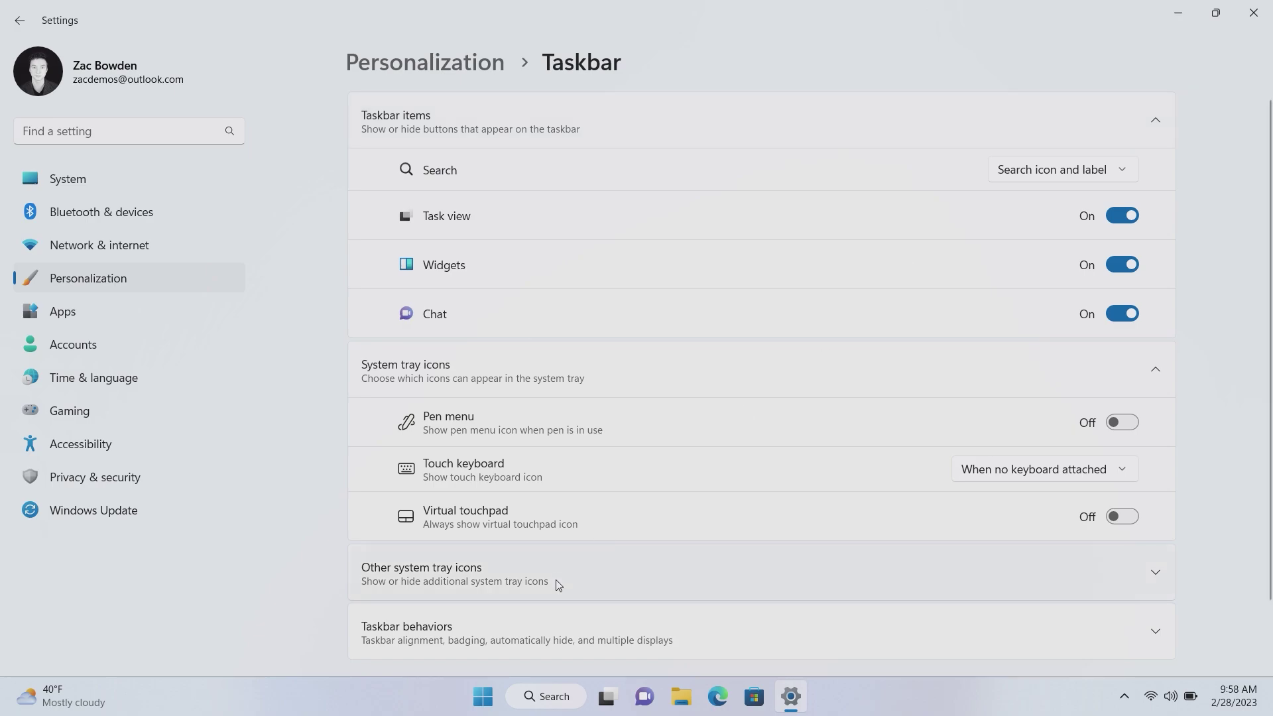
- Open search from the labelled taskbar icon and look up "windows central"
left_click(551, 695)
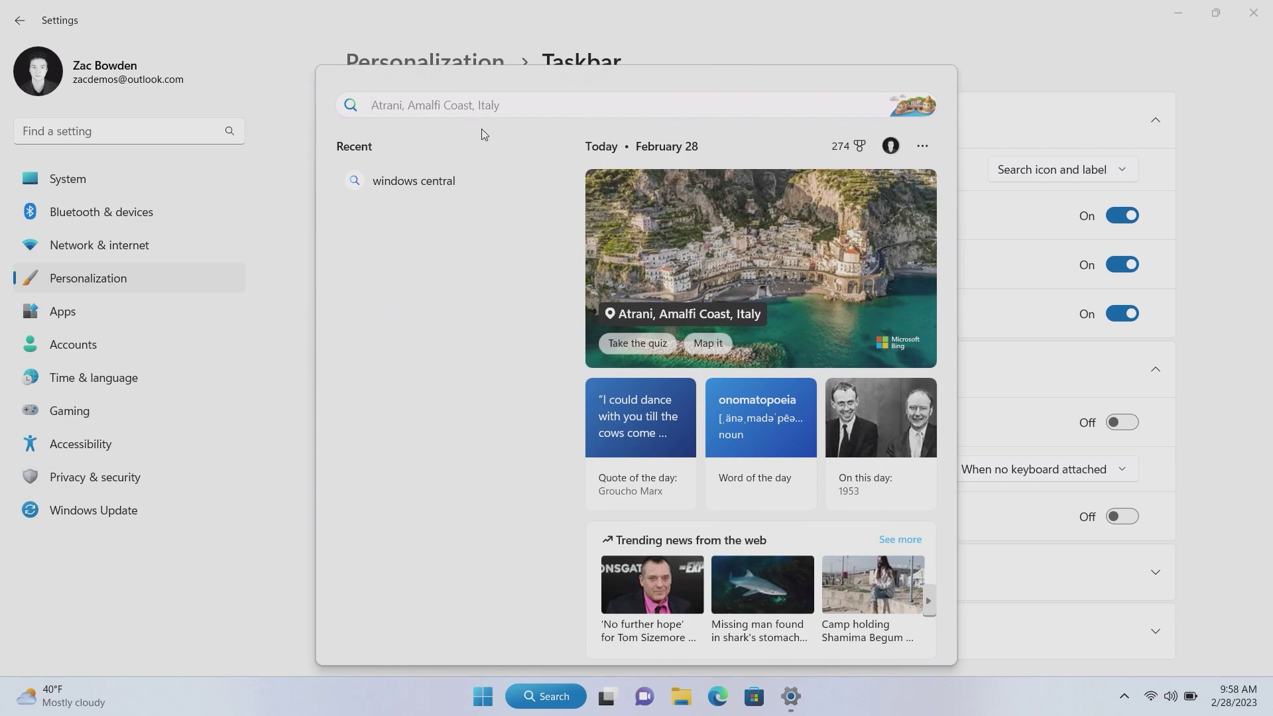
type("windows cen")
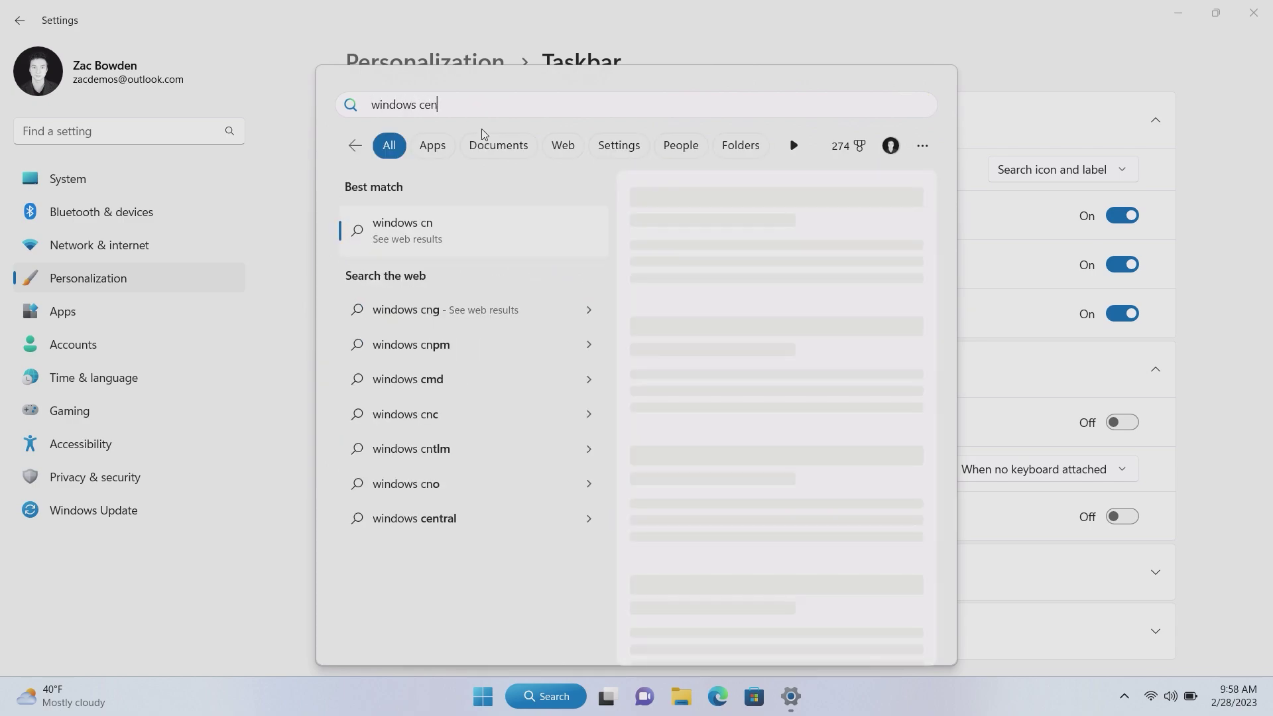
type("tral")
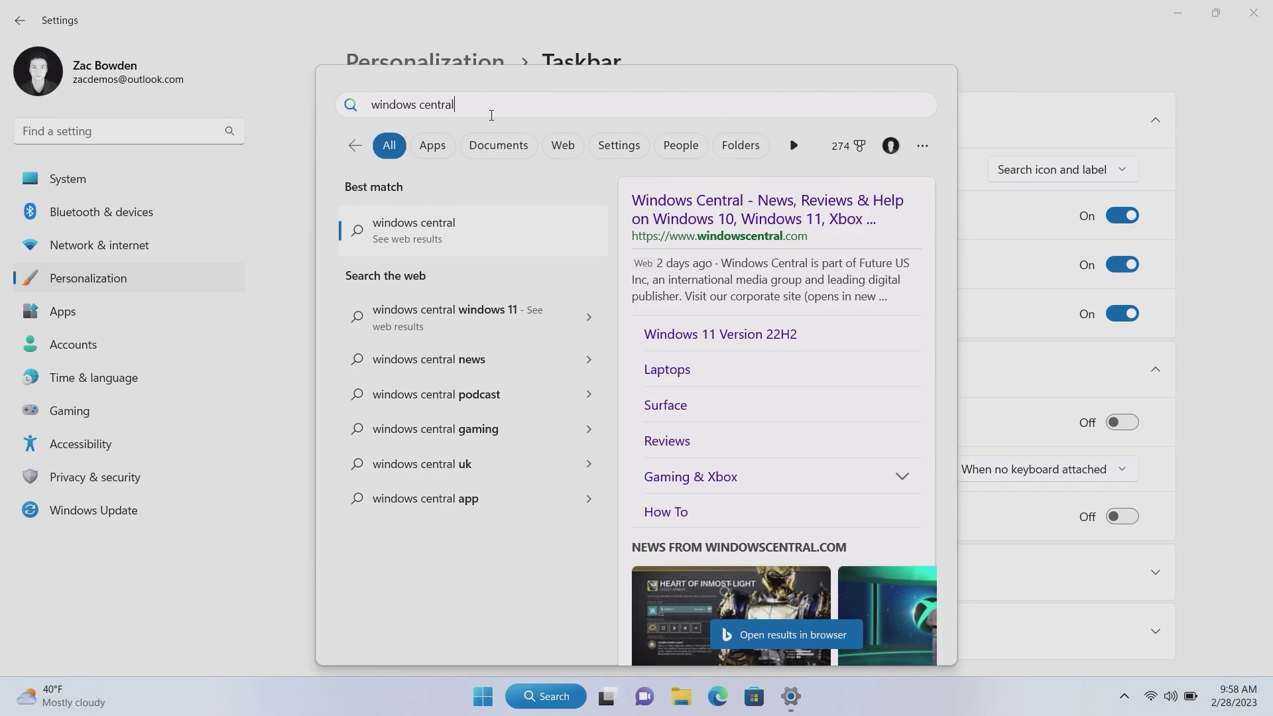
- Set the taskbar Search item to "Search icon only" and open search from the resulting icon
left_click(1046, 171)
left_click(1043, 139)
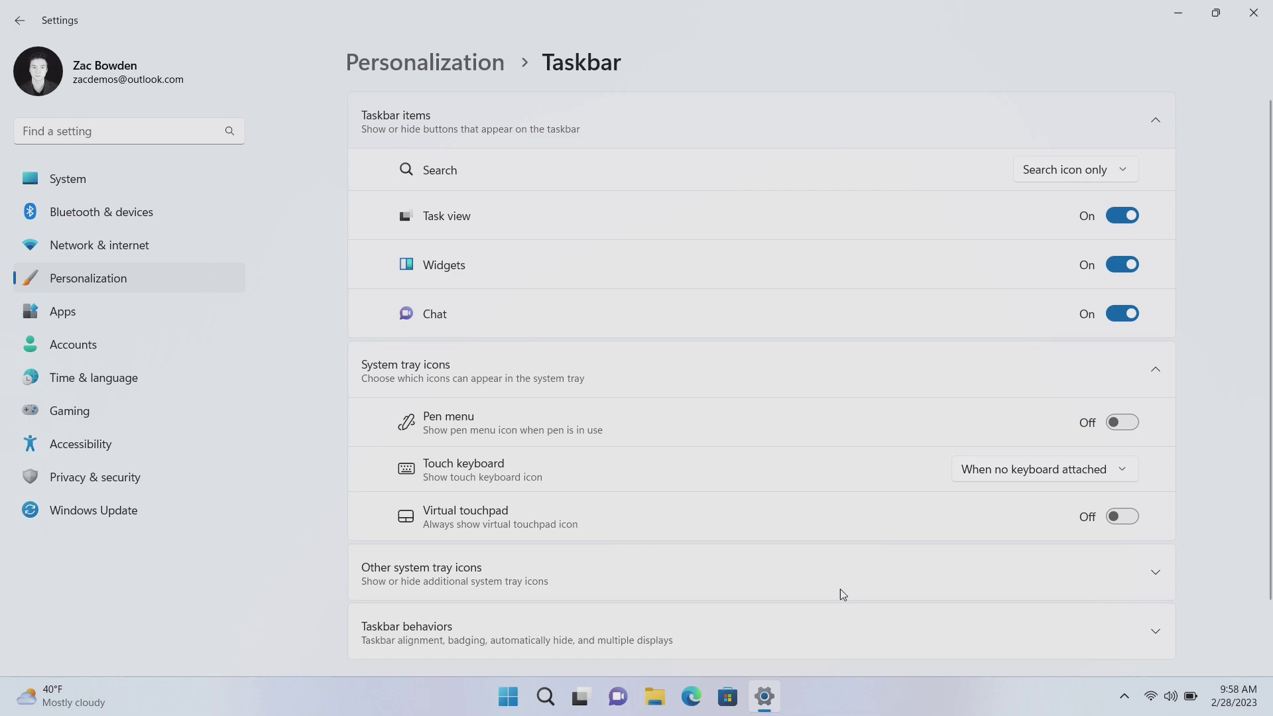
left_click(543, 696)
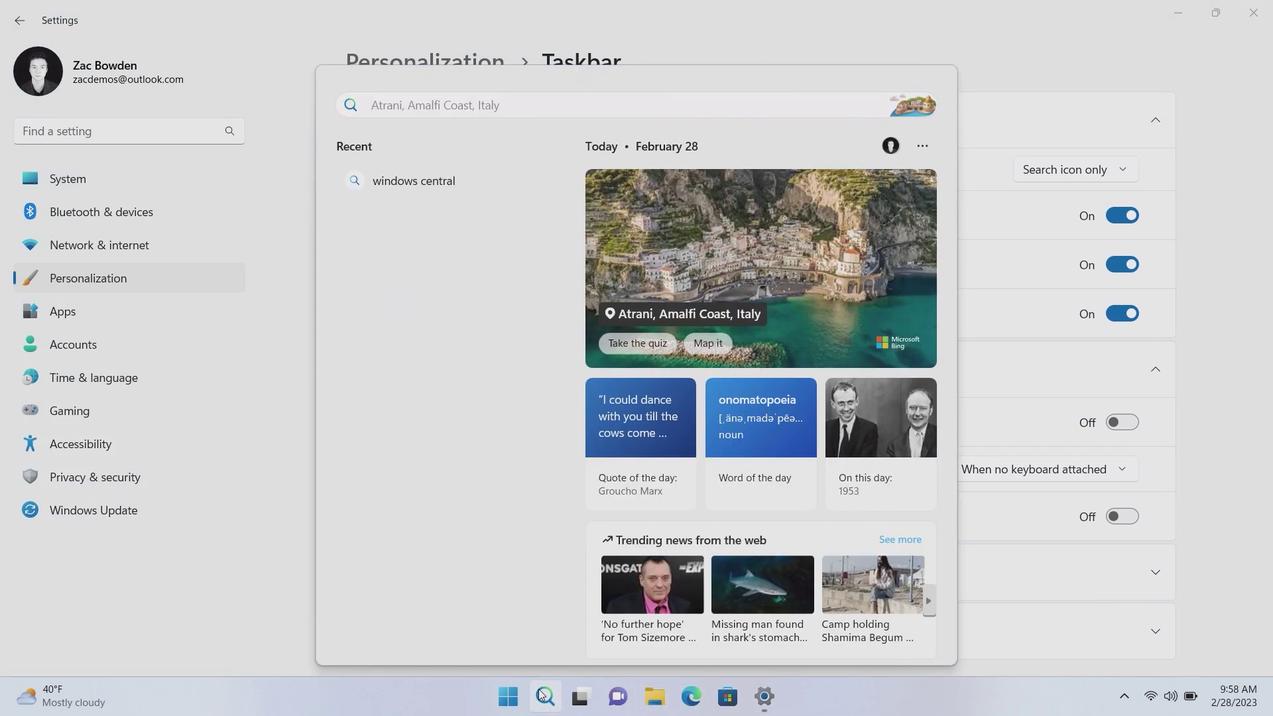
- Set the taskbar Search item to "Hide" and open the Start menu
left_click(1094, 174)
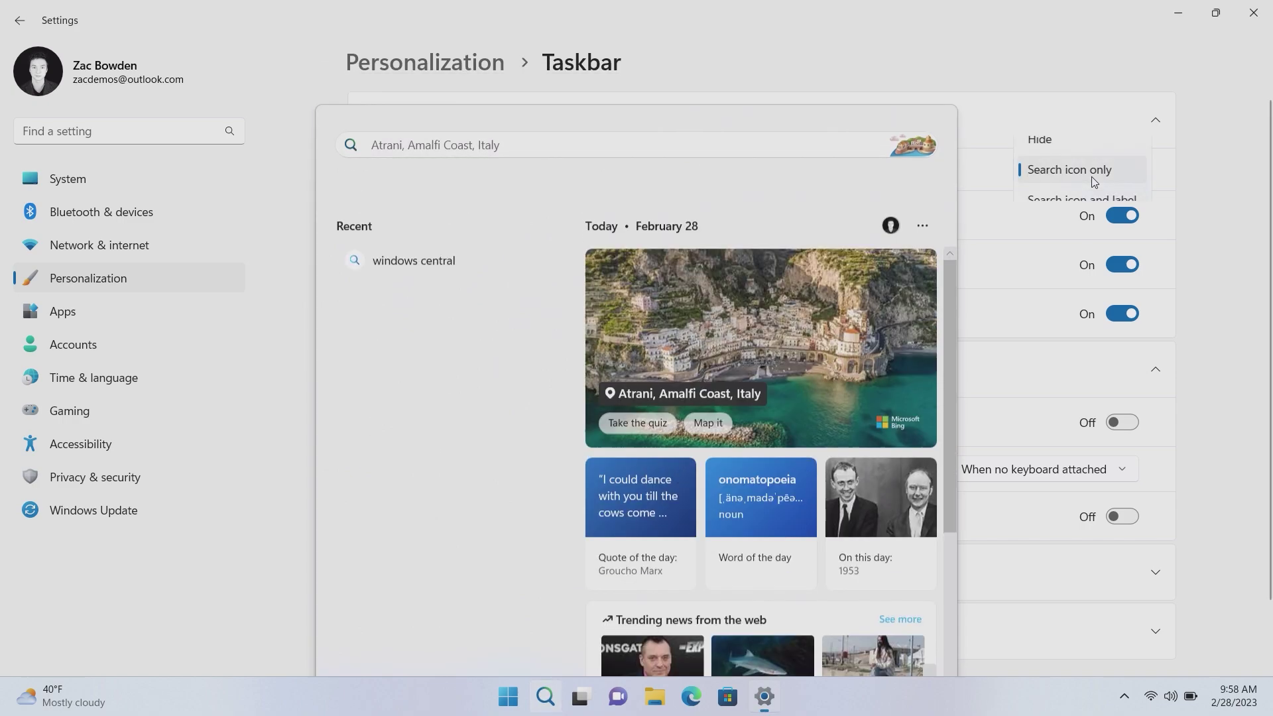
left_click(1063, 146)
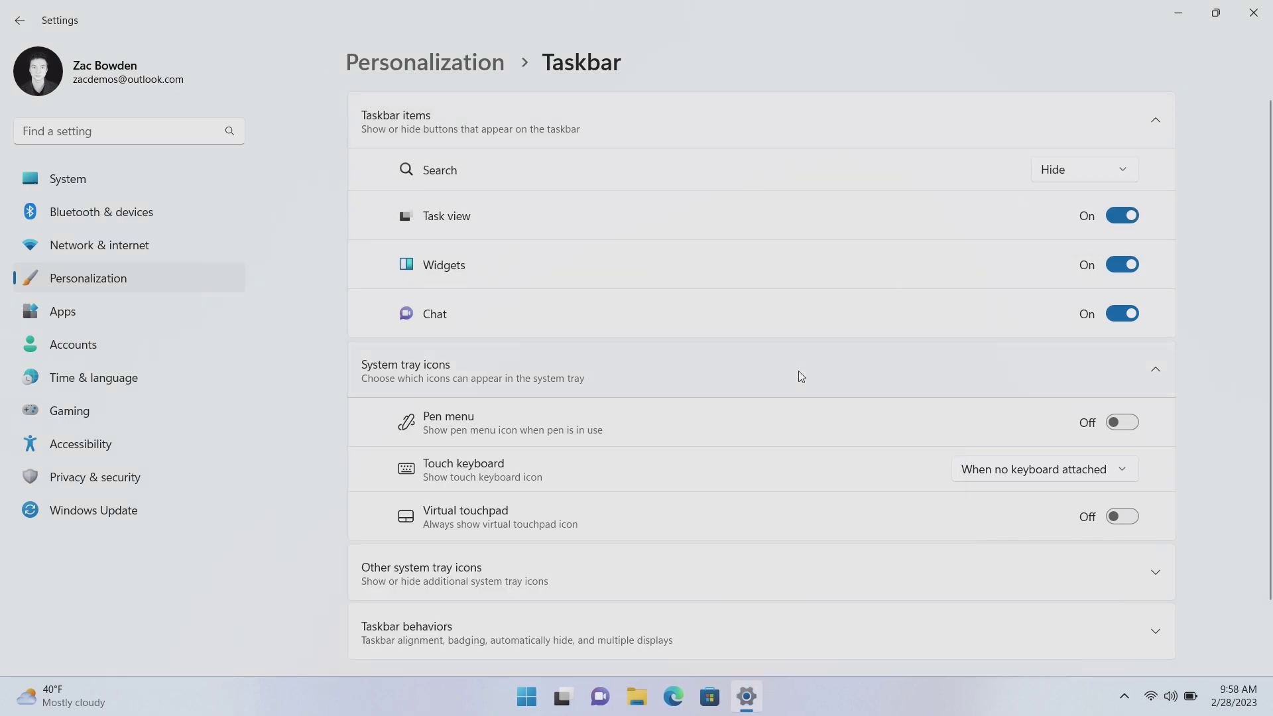
key("super")
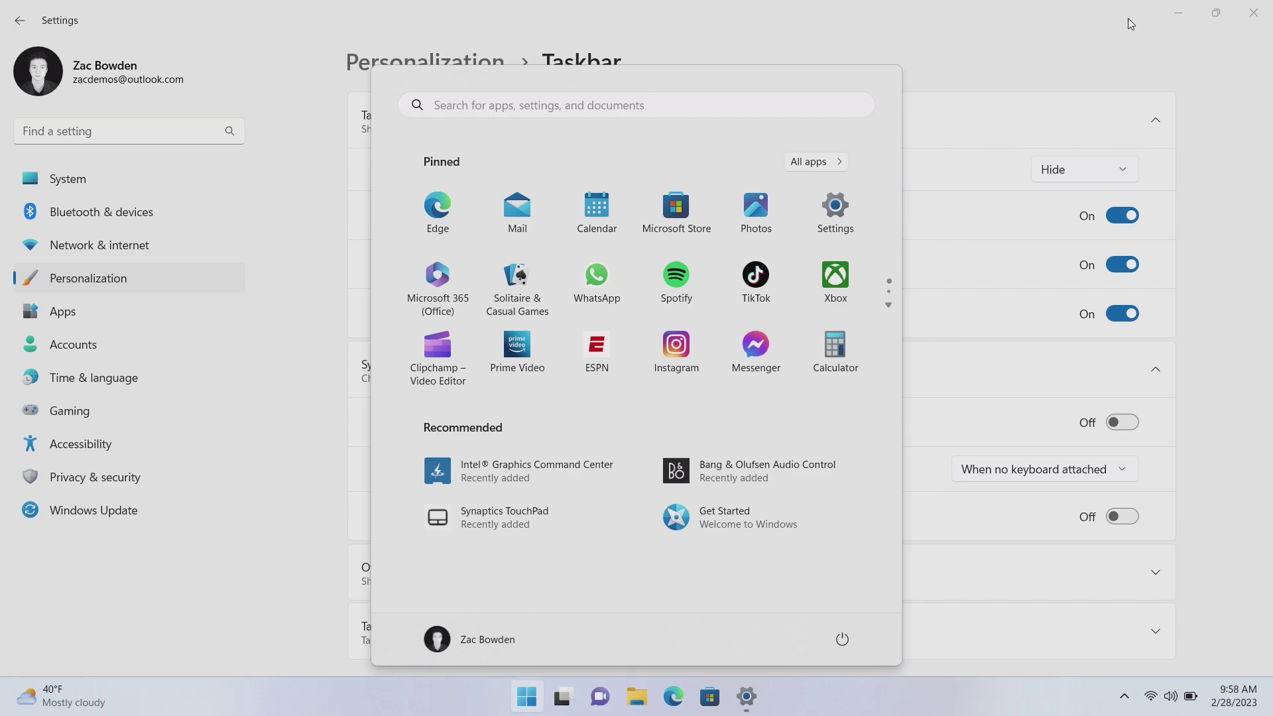
- Set the taskbar Search item back to "Search box" and minimize the Settings window
left_click(1062, 178)
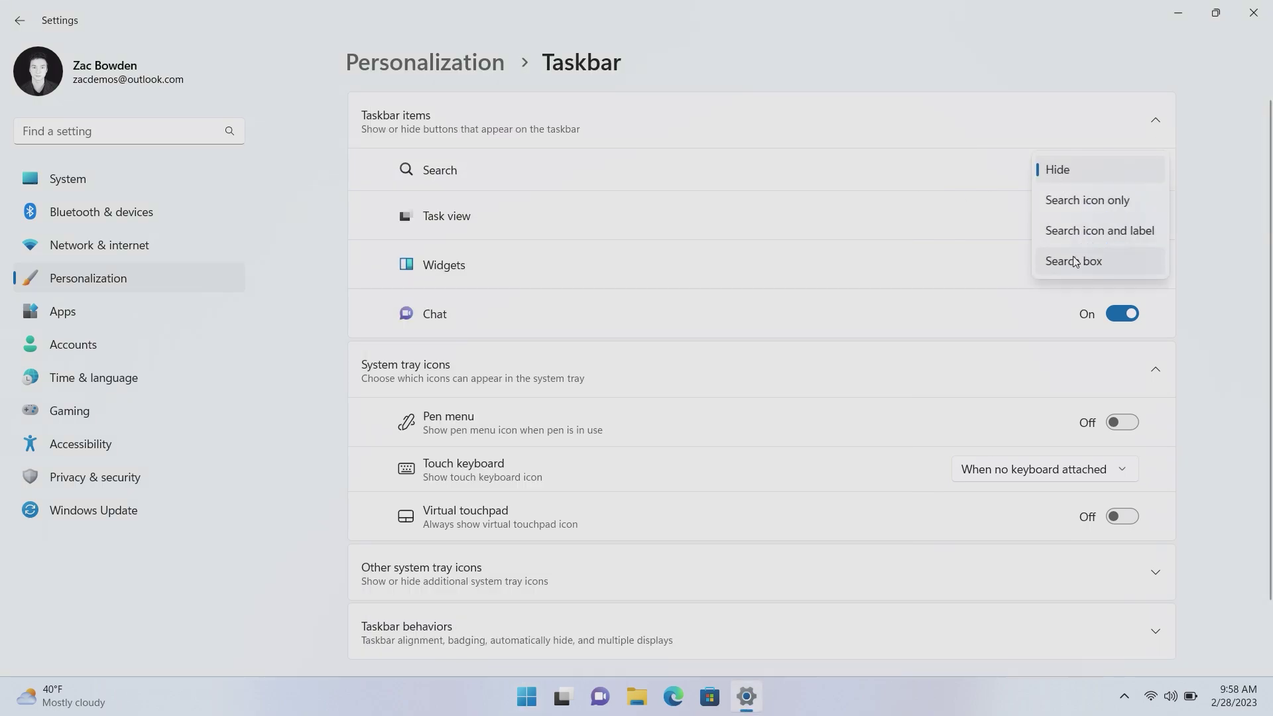
left_click(1074, 262)
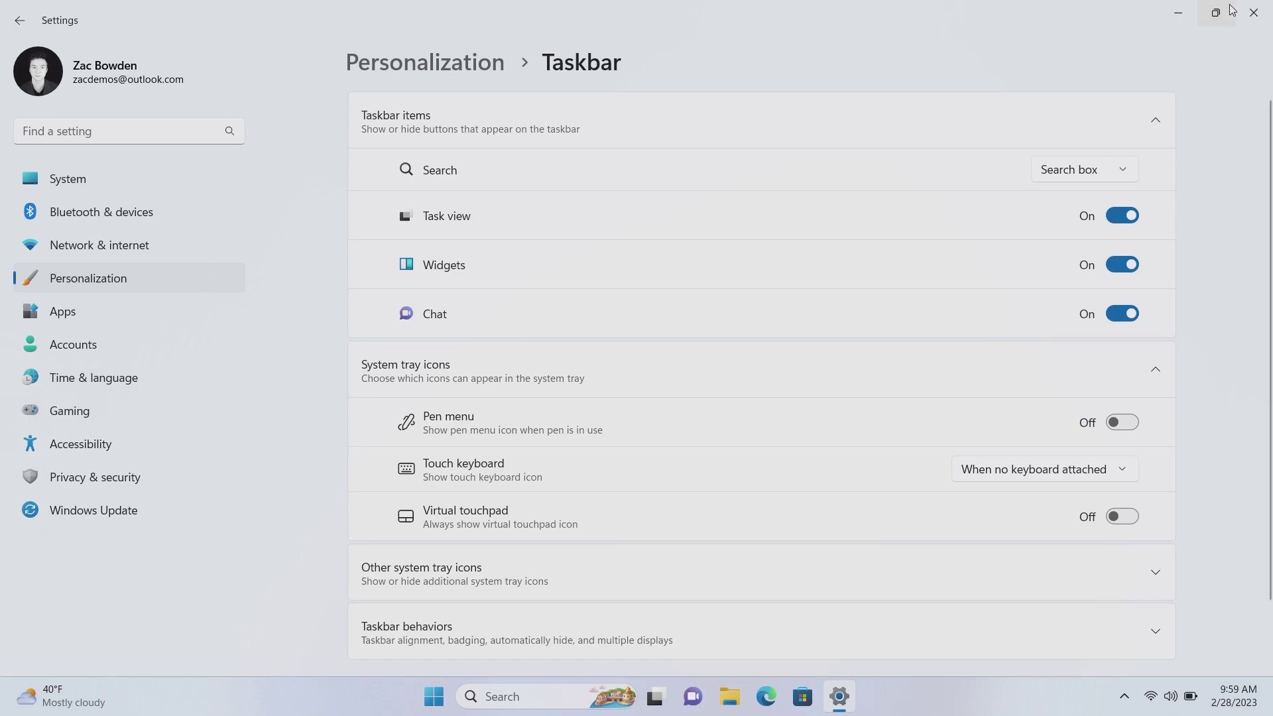
left_click(1181, 11)
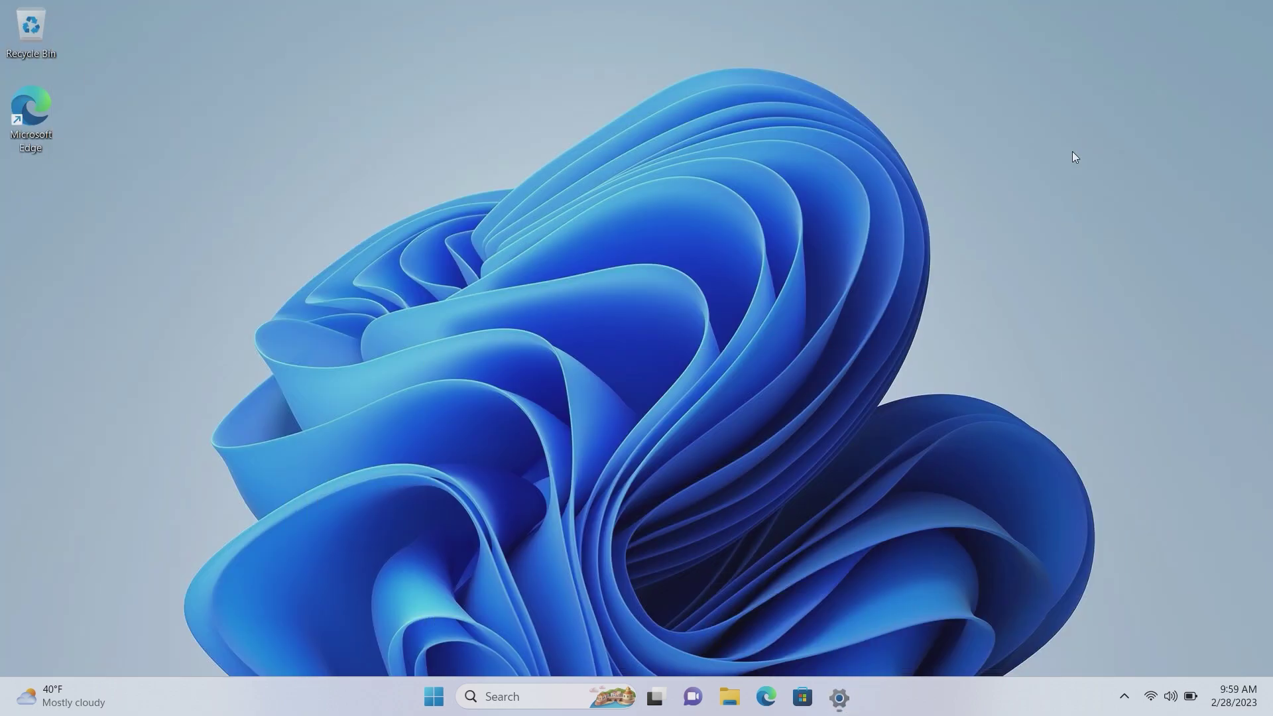
- Look up "windows" in the taskbar search box, clear the query and close the search view
left_click(564, 700)
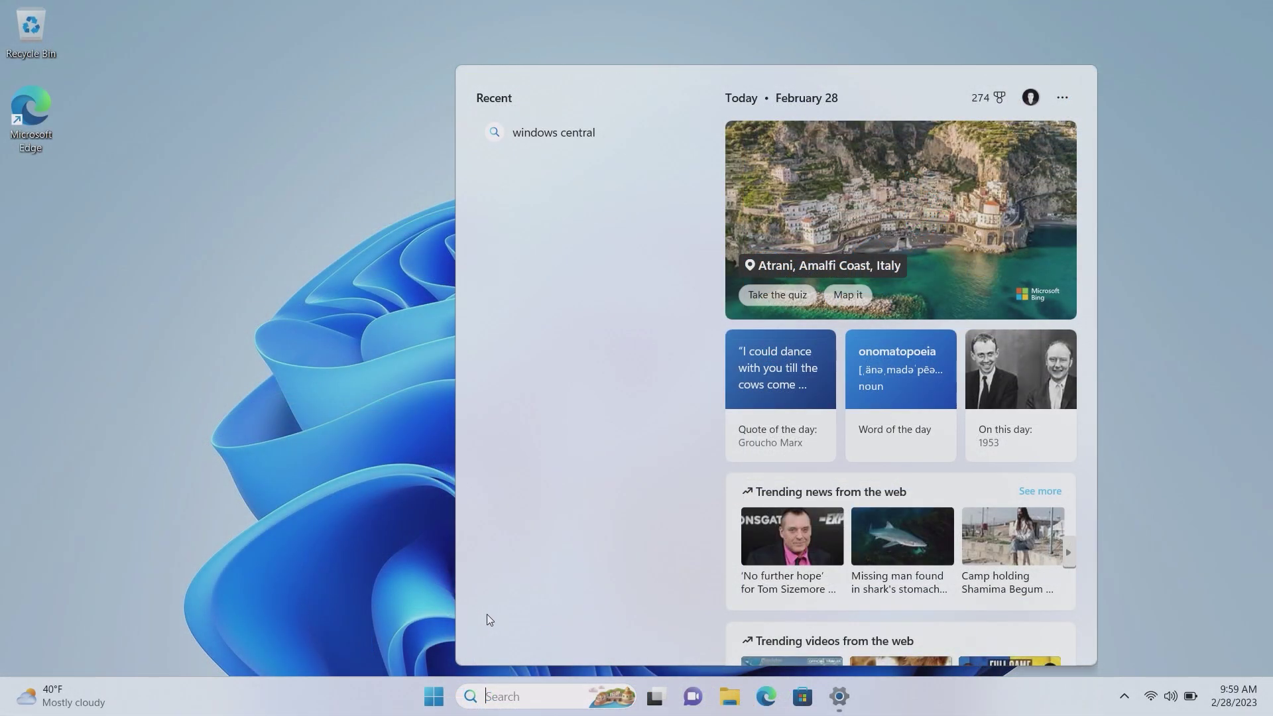
type("windows")
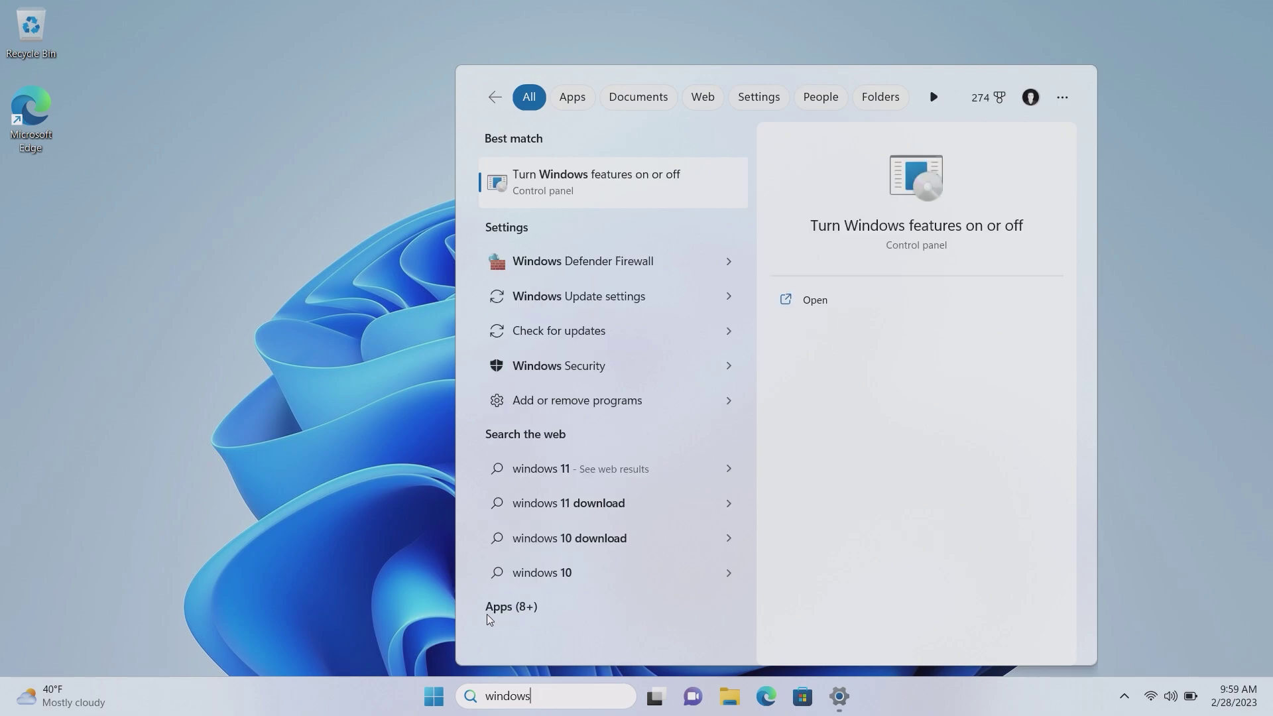
key("ctrl+a")
key("BackSpace")
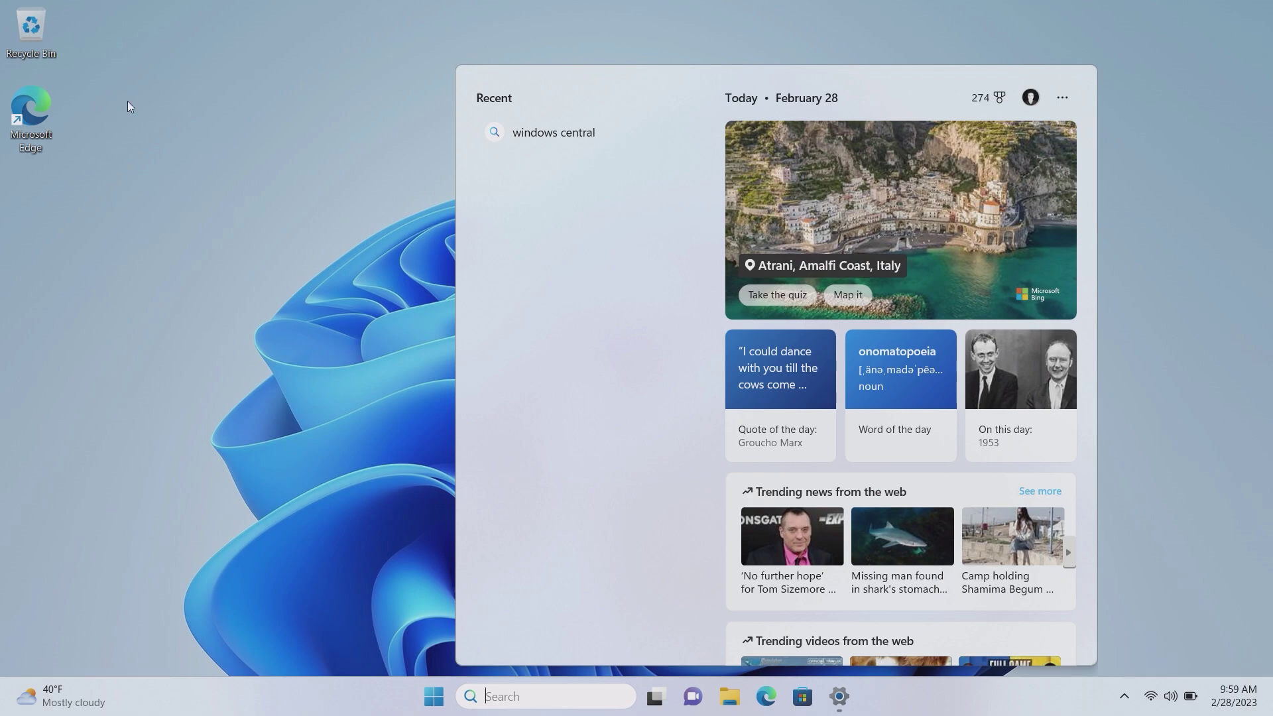
left_click(223, 322)
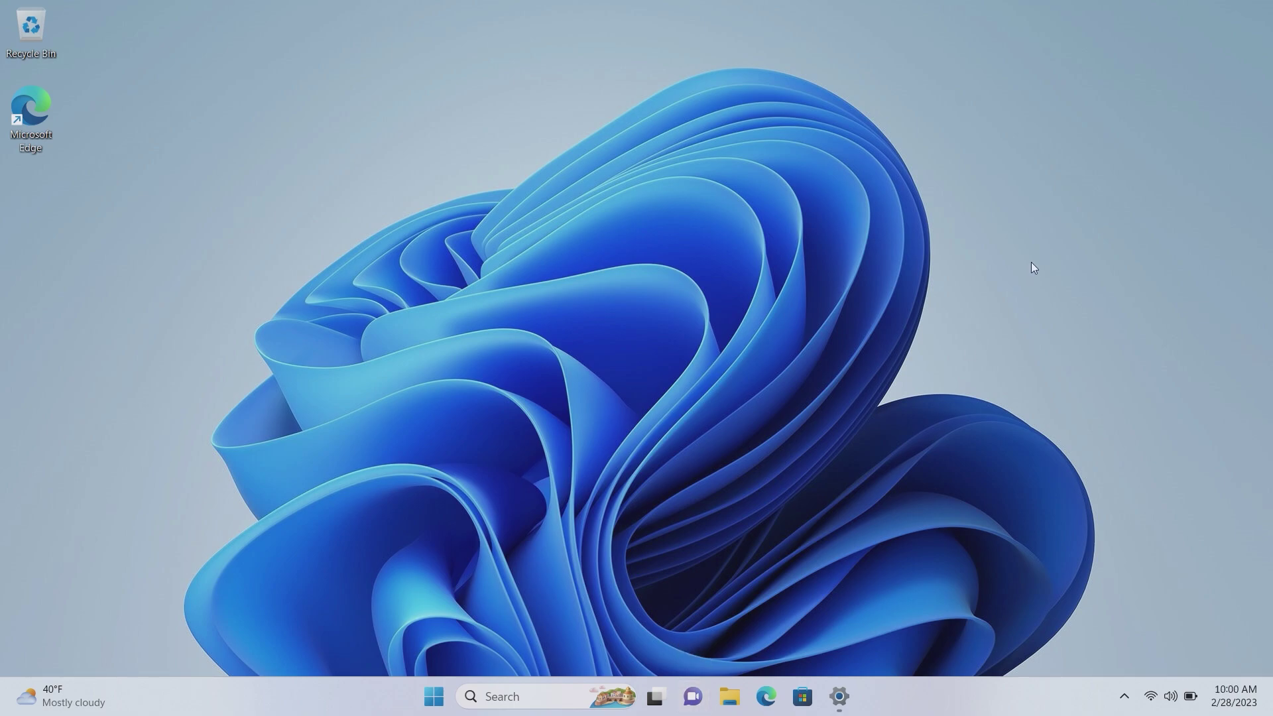
- Open Chat from the taskbar, turn off its camera preview and view its additional options
left_click(694, 697)
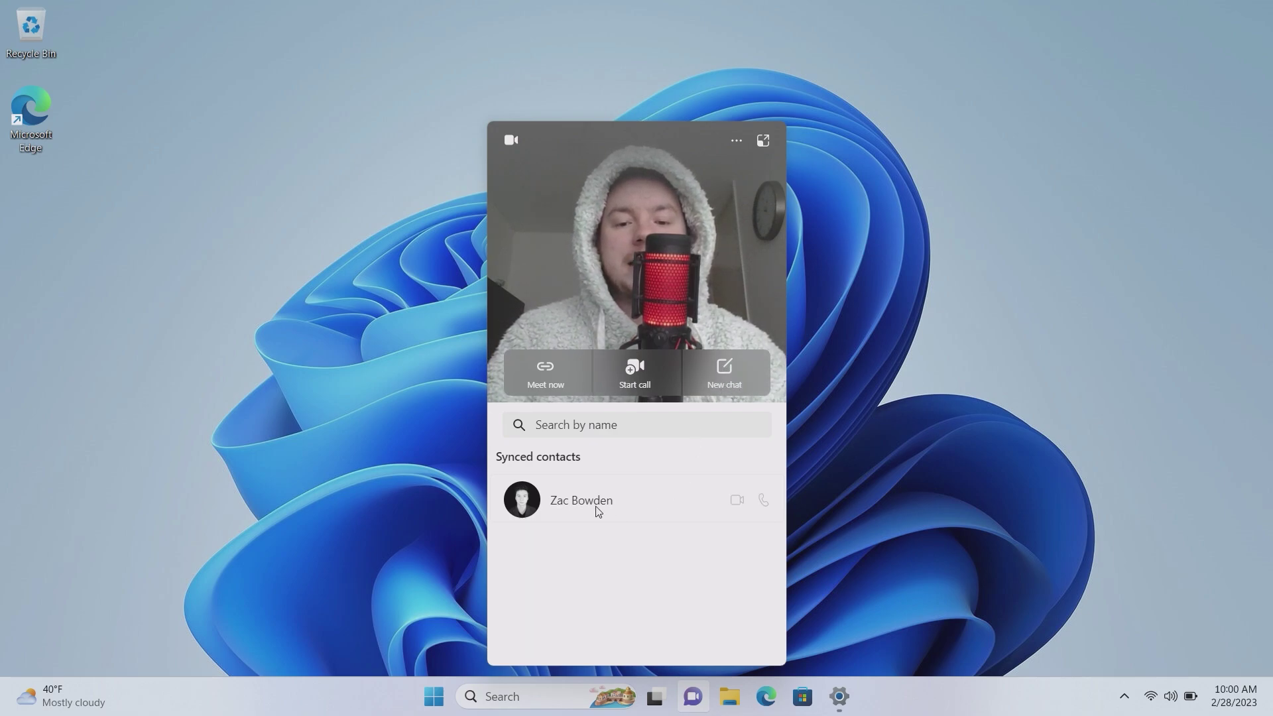
left_click(511, 140)
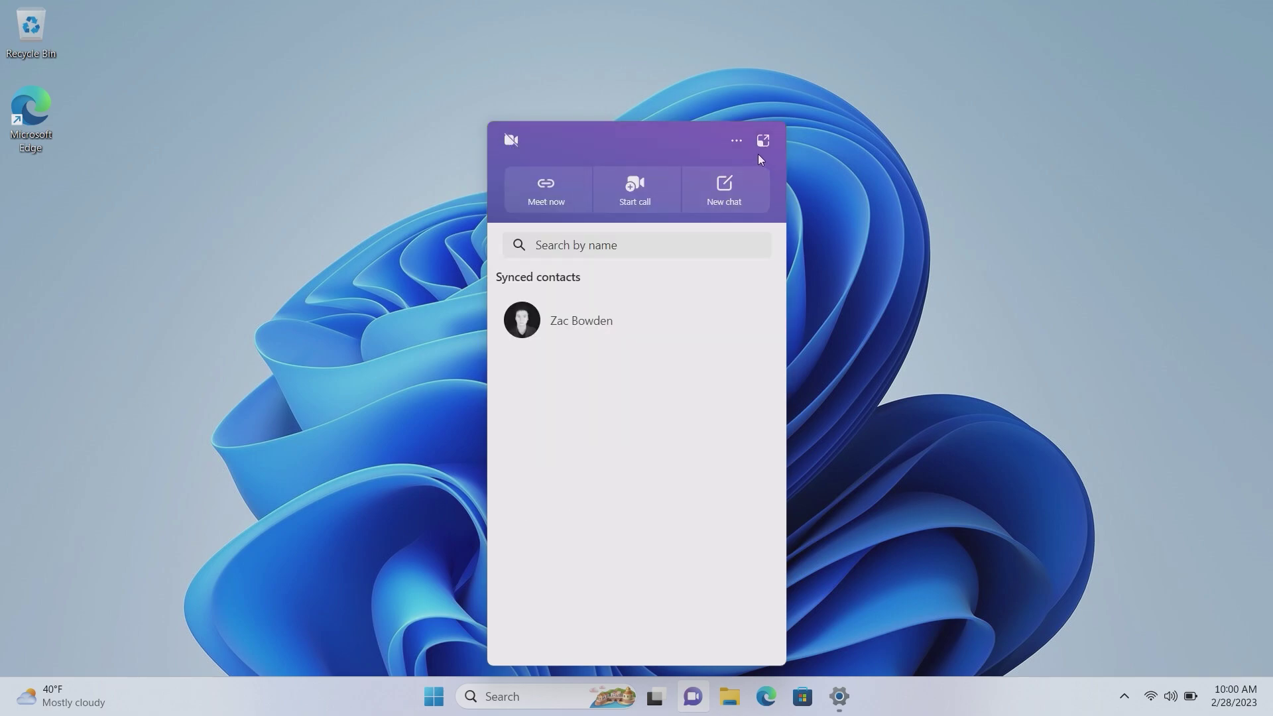
left_click(735, 140)
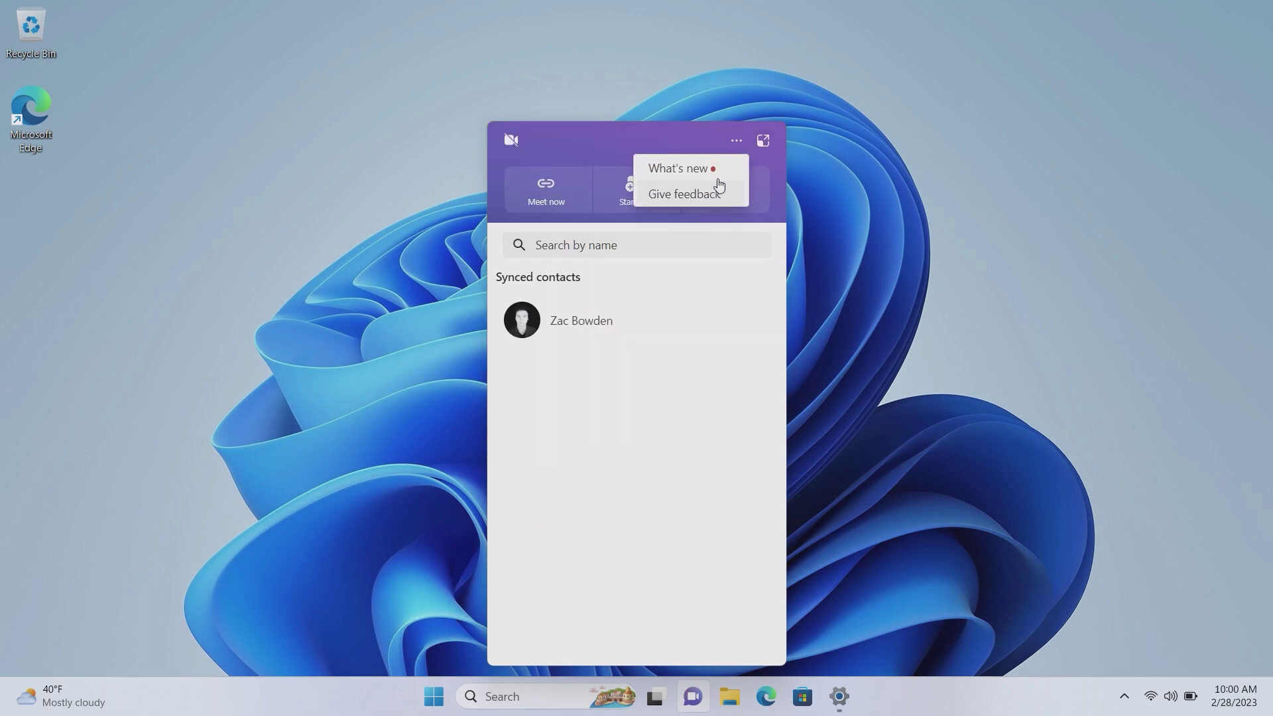
left_click(736, 140)
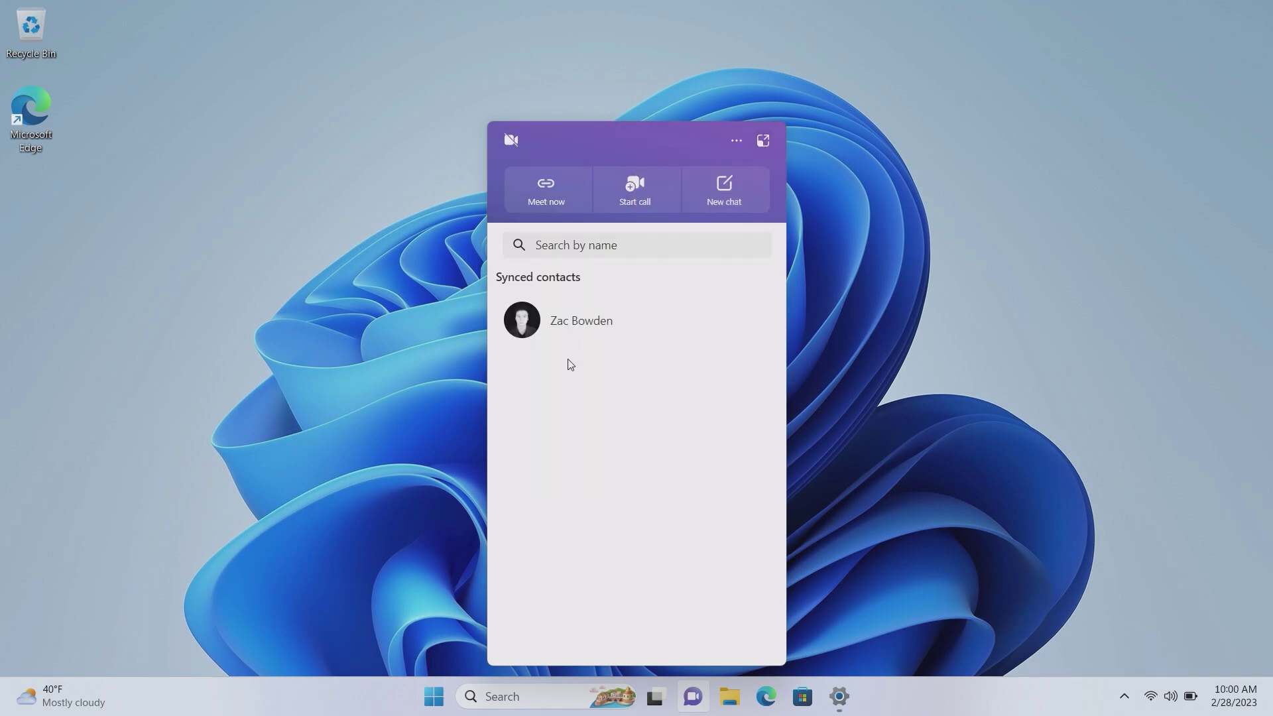
- Send the synced contact the message "Hello there, how are you?" and dismiss the chat flyout
left_click(603, 316)
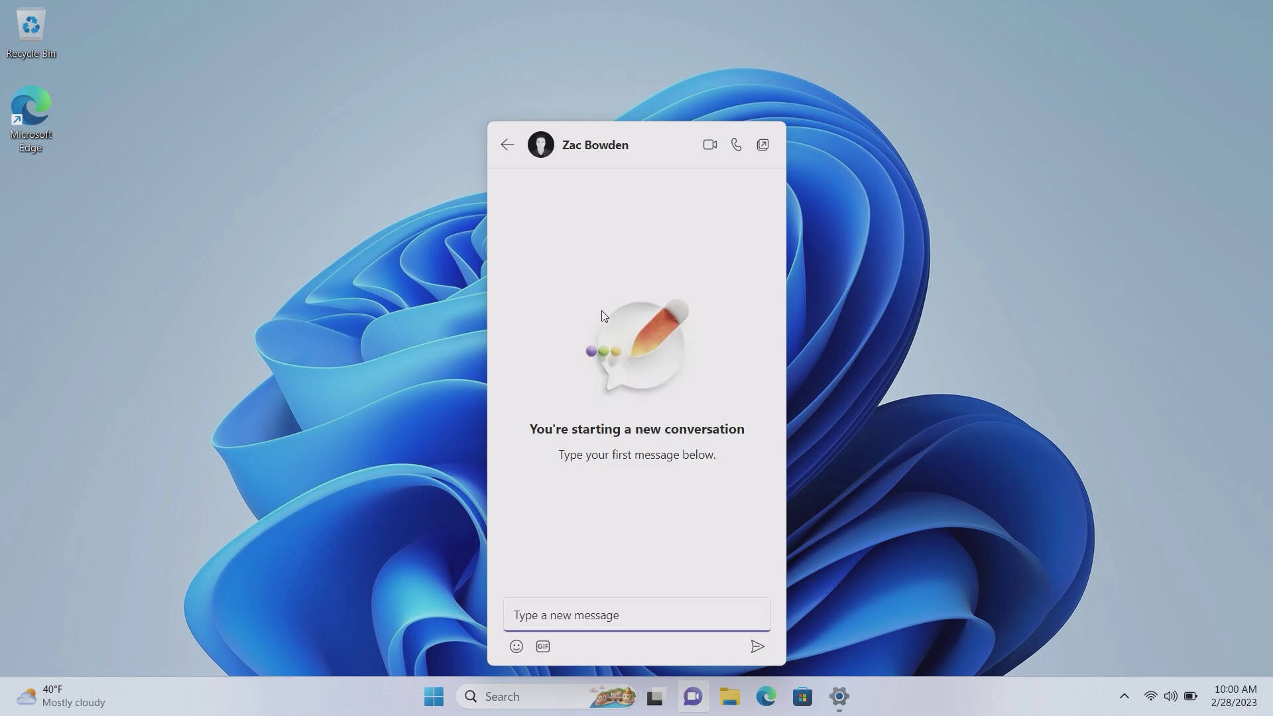
type("Hr")
type("llo there, how are you?")
key("Return")
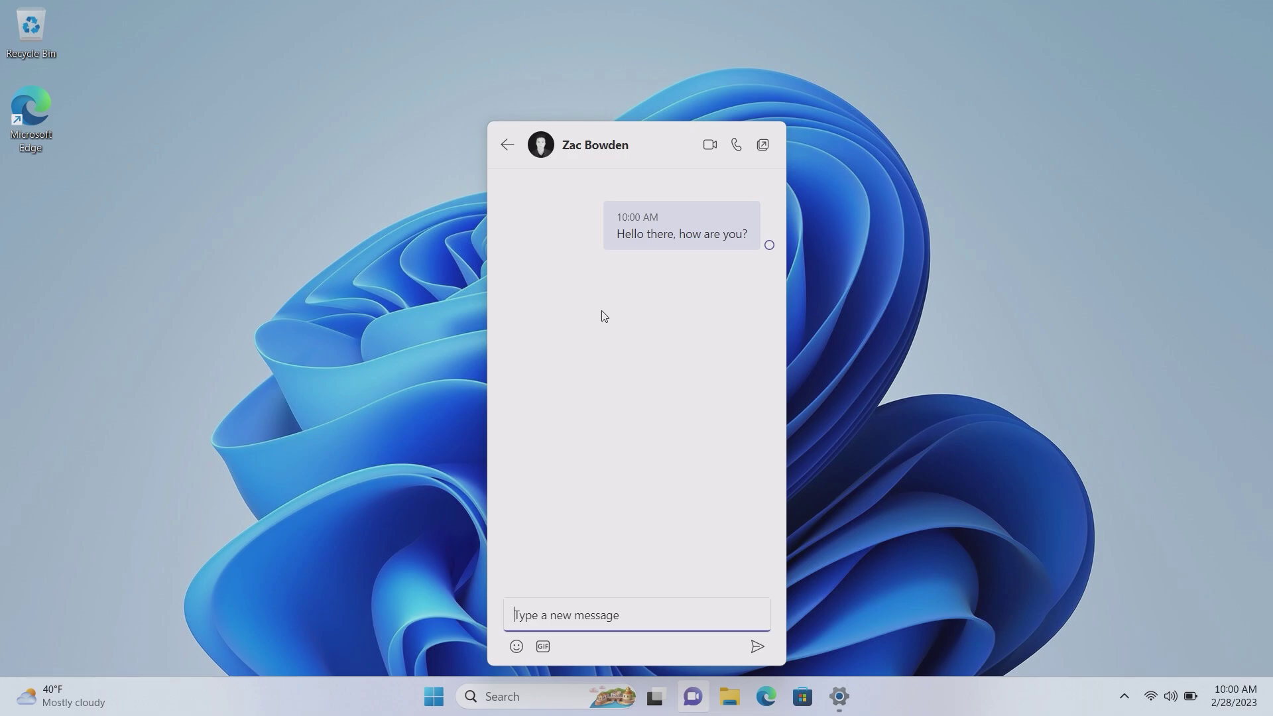
left_click(971, 217)
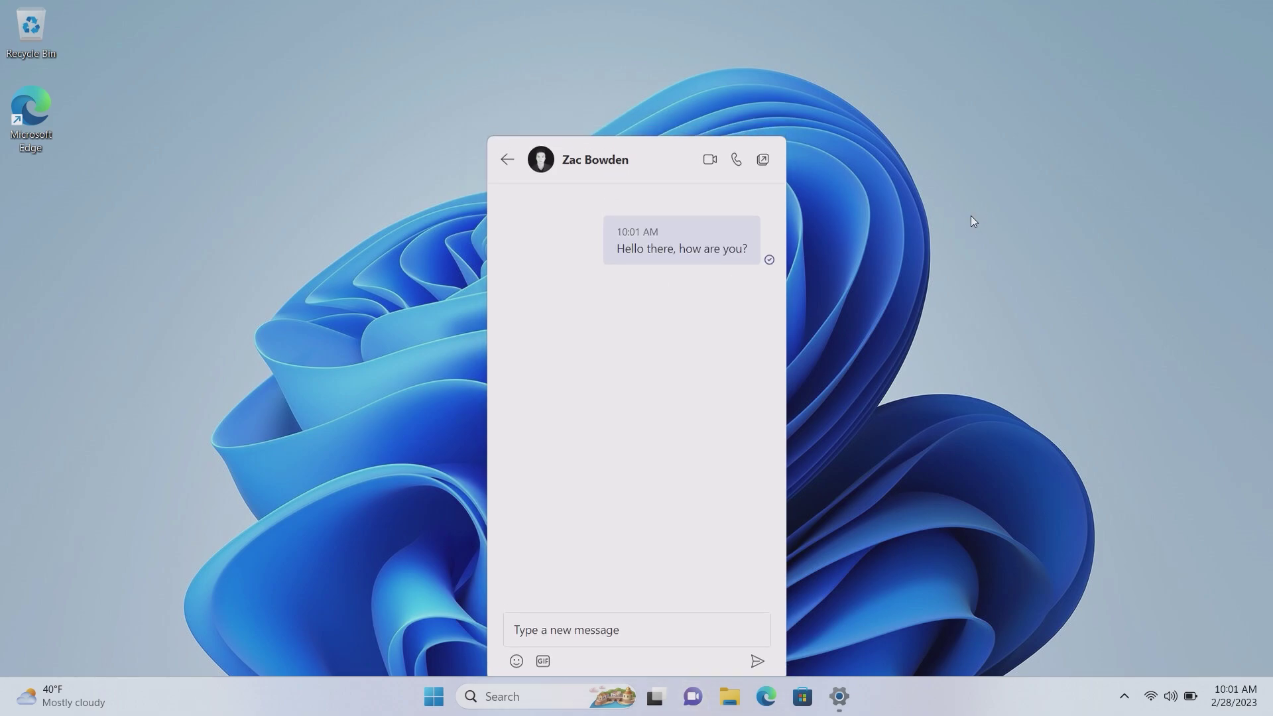
- Reopen the conversation in Chat and pop it out into its own window, maximizing and restoring that window
left_click(683, 689)
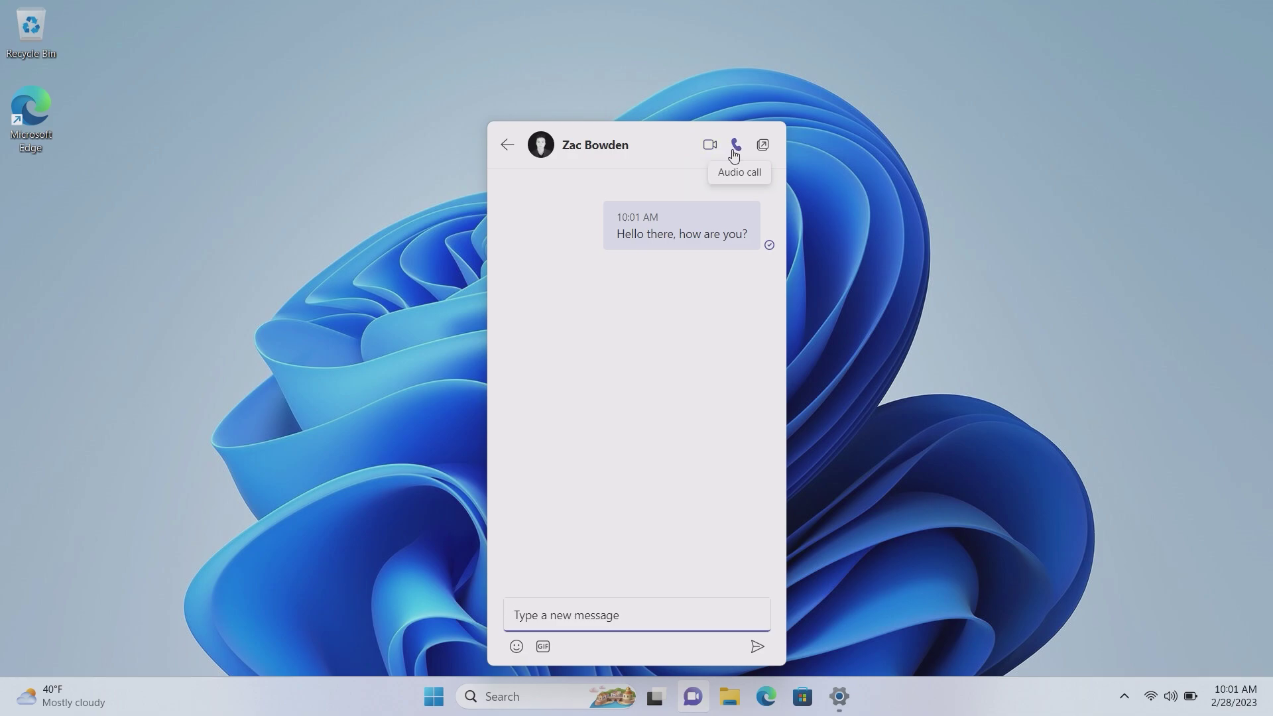
left_click(762, 146)
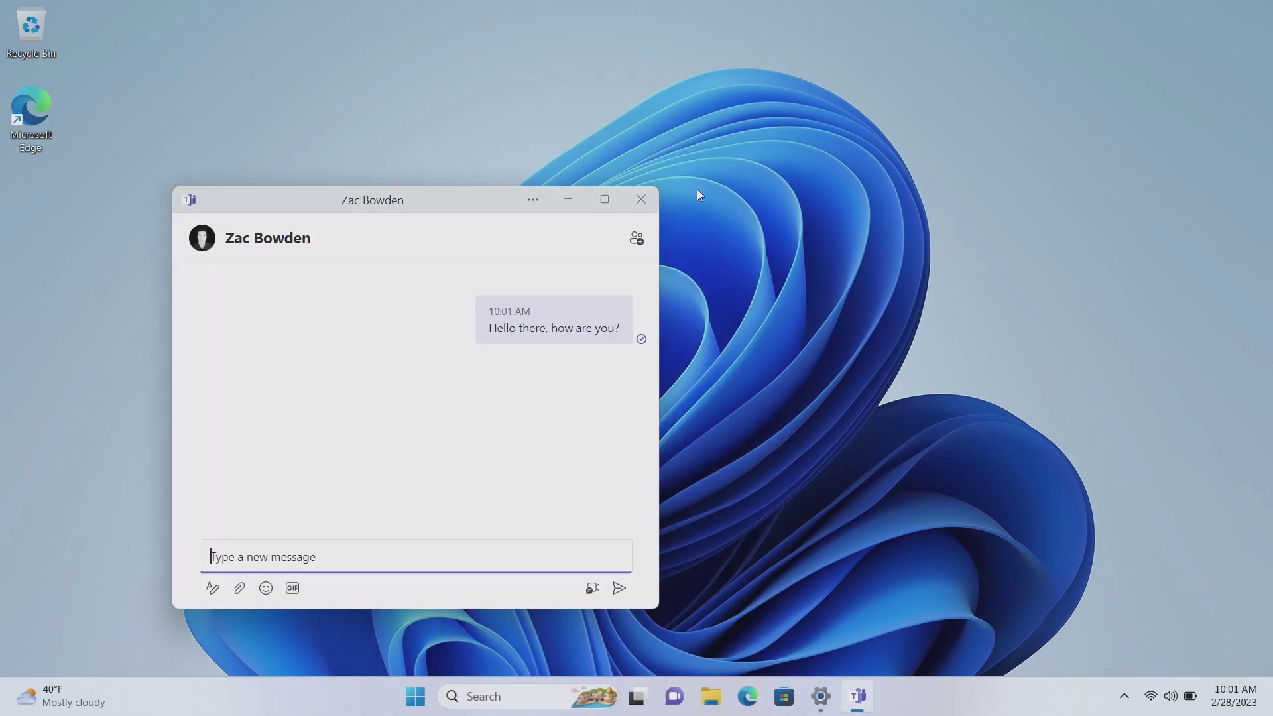
left_click(604, 199)
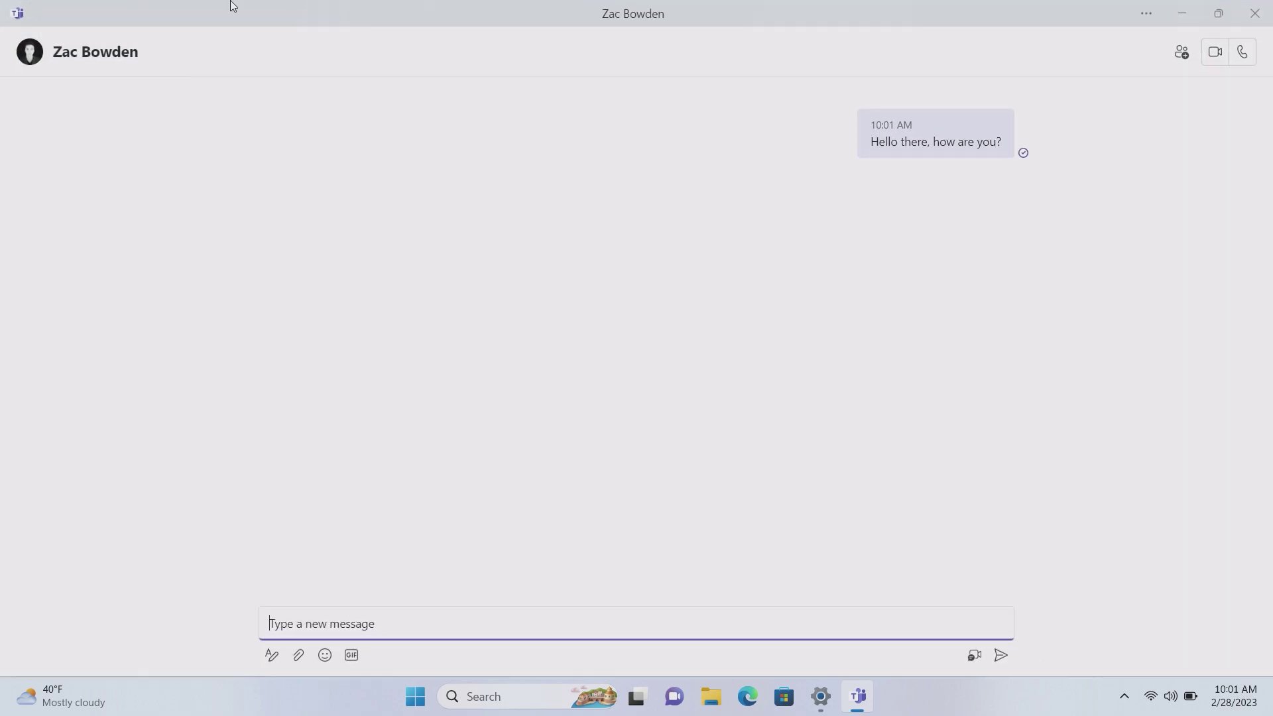
left_click(1218, 13)
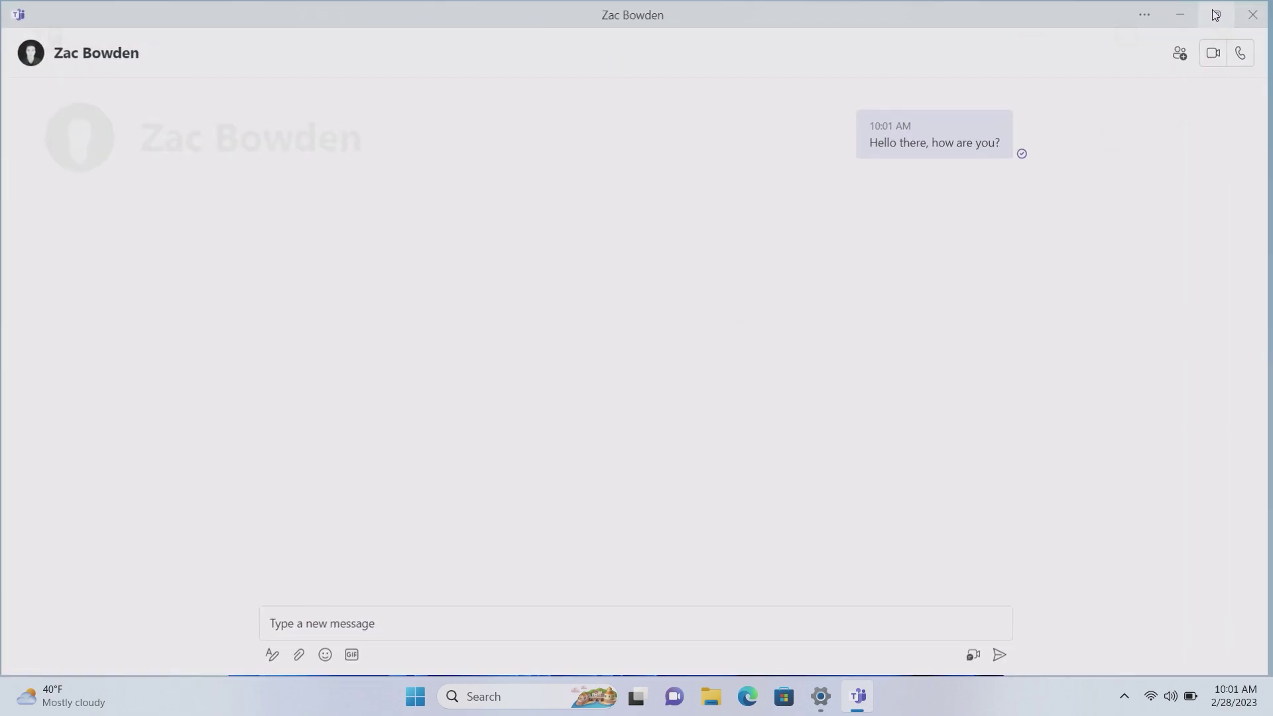
- View the additional options of the popped-out conversation window and close the window
left_click(535, 203)
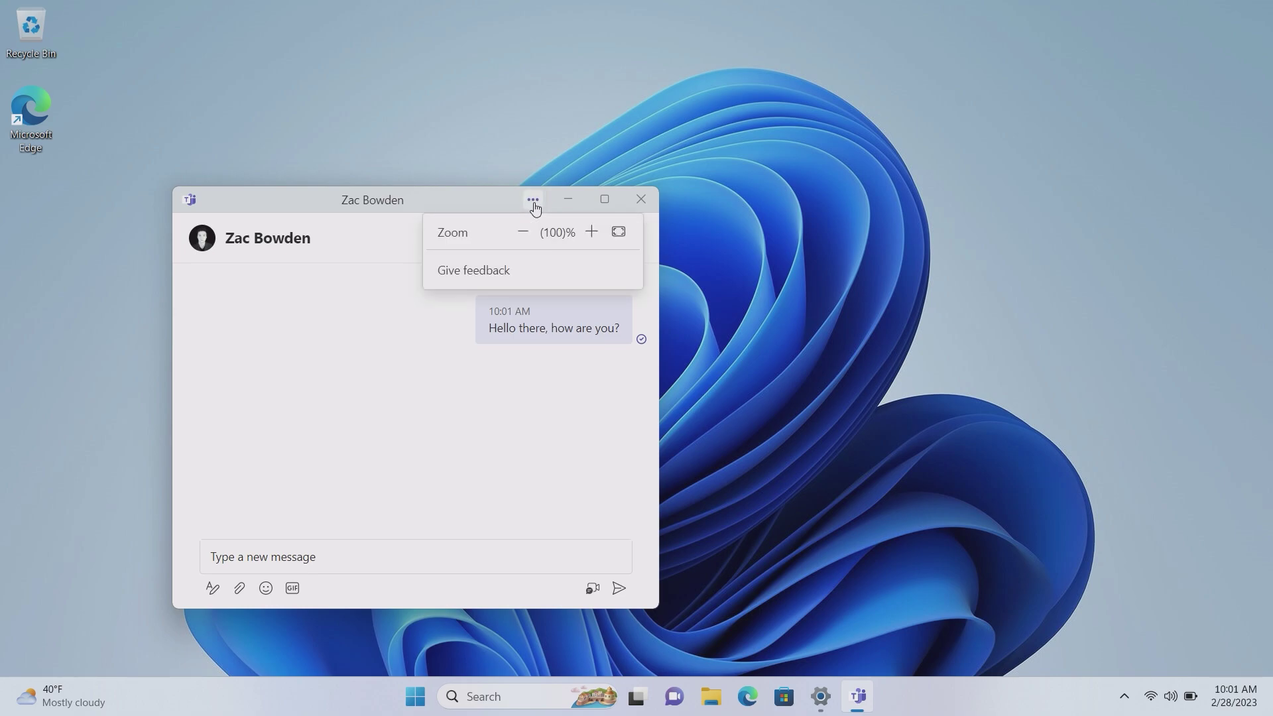
left_click(535, 203)
left_click(650, 202)
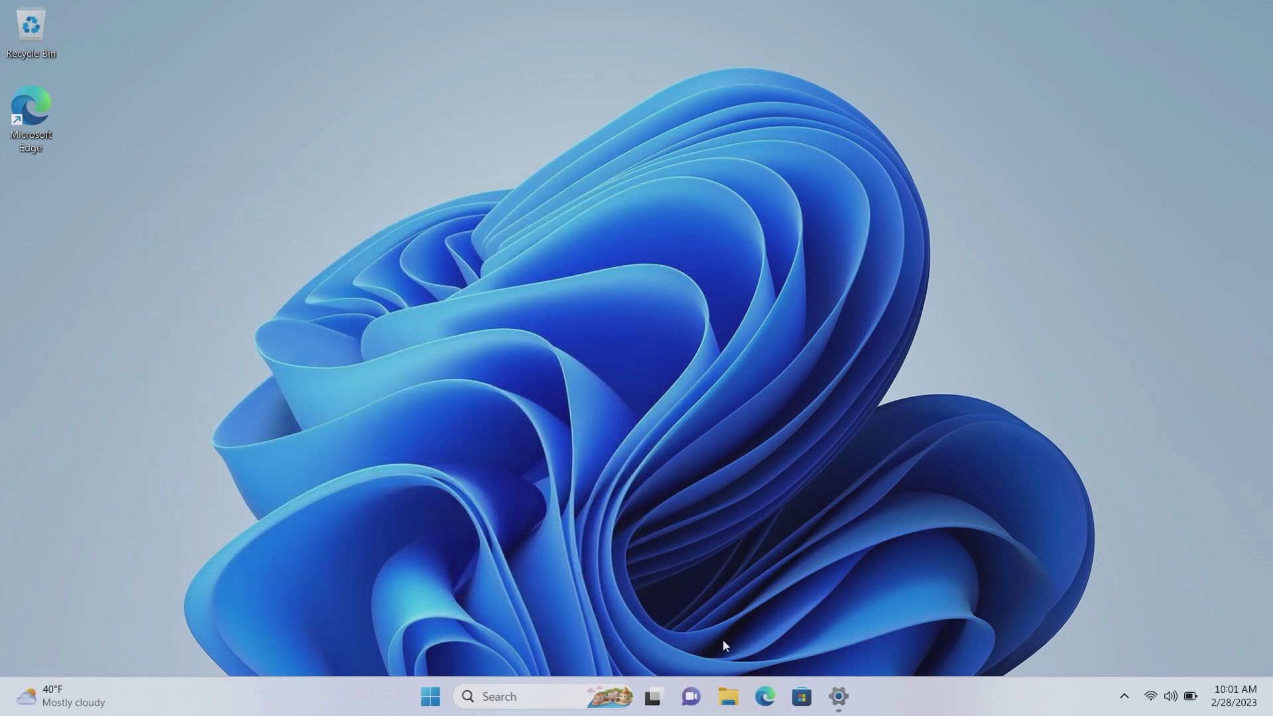
- Reopen Chat and go back from the conversation to the list of recent chats
left_click(699, 692)
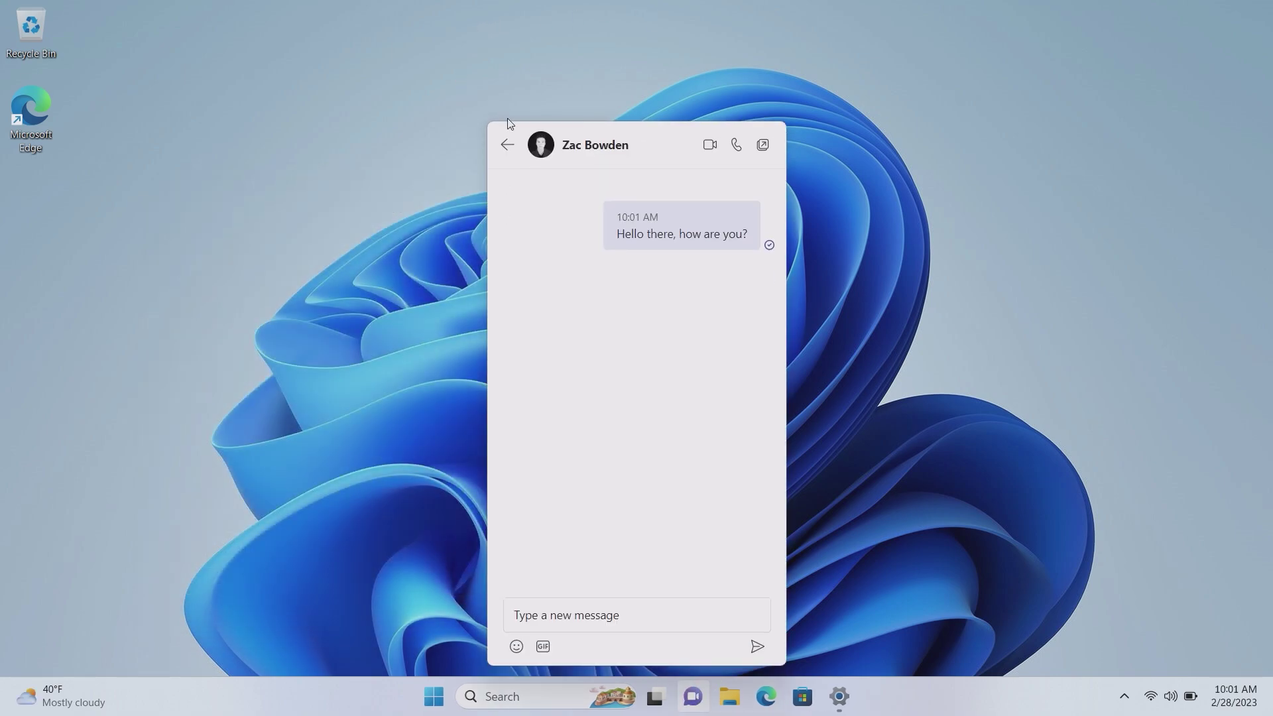
left_click(507, 144)
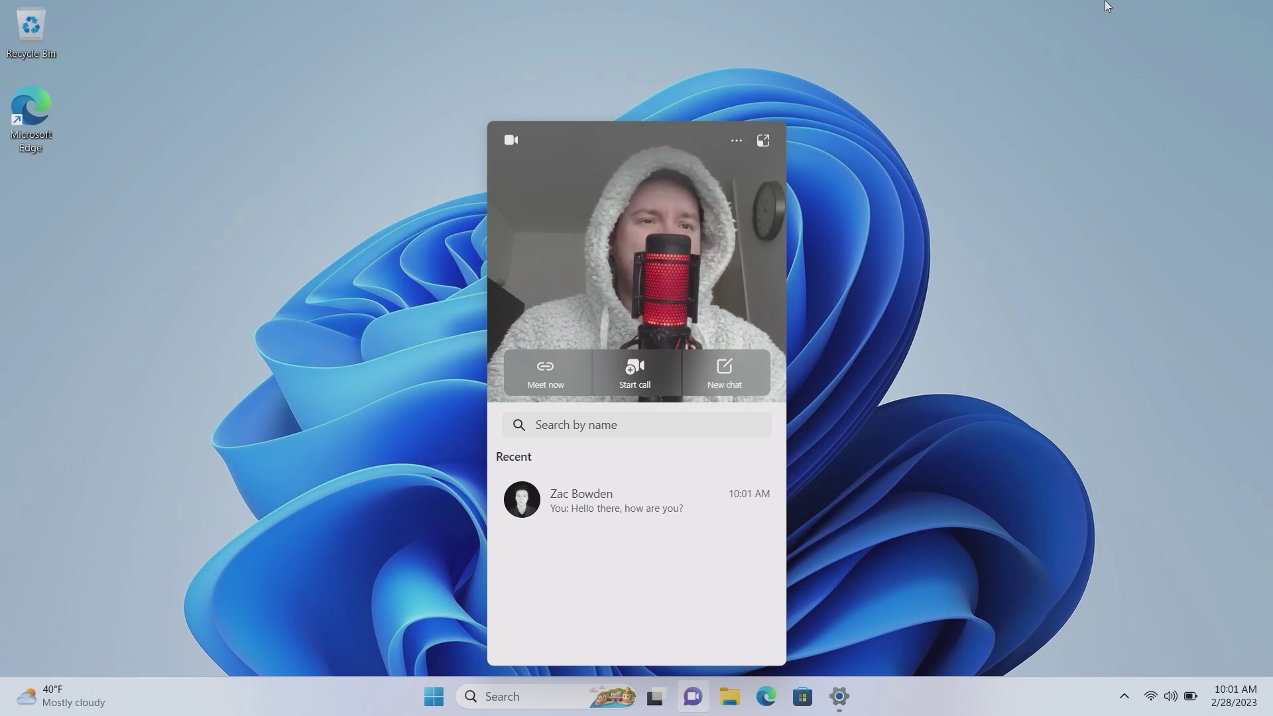
- Dismiss the Chat flyout and open the Widgets board, expanding it to the full-screen view
left_click(954, 108)
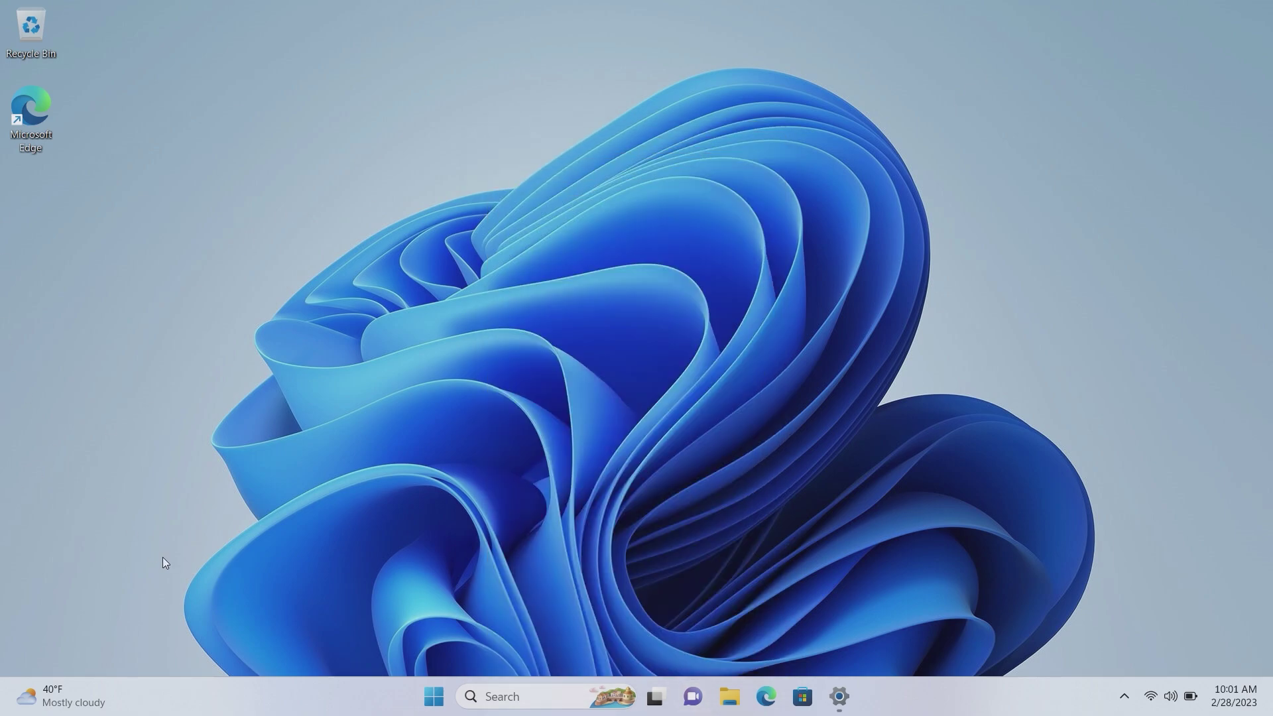
left_click(106, 694)
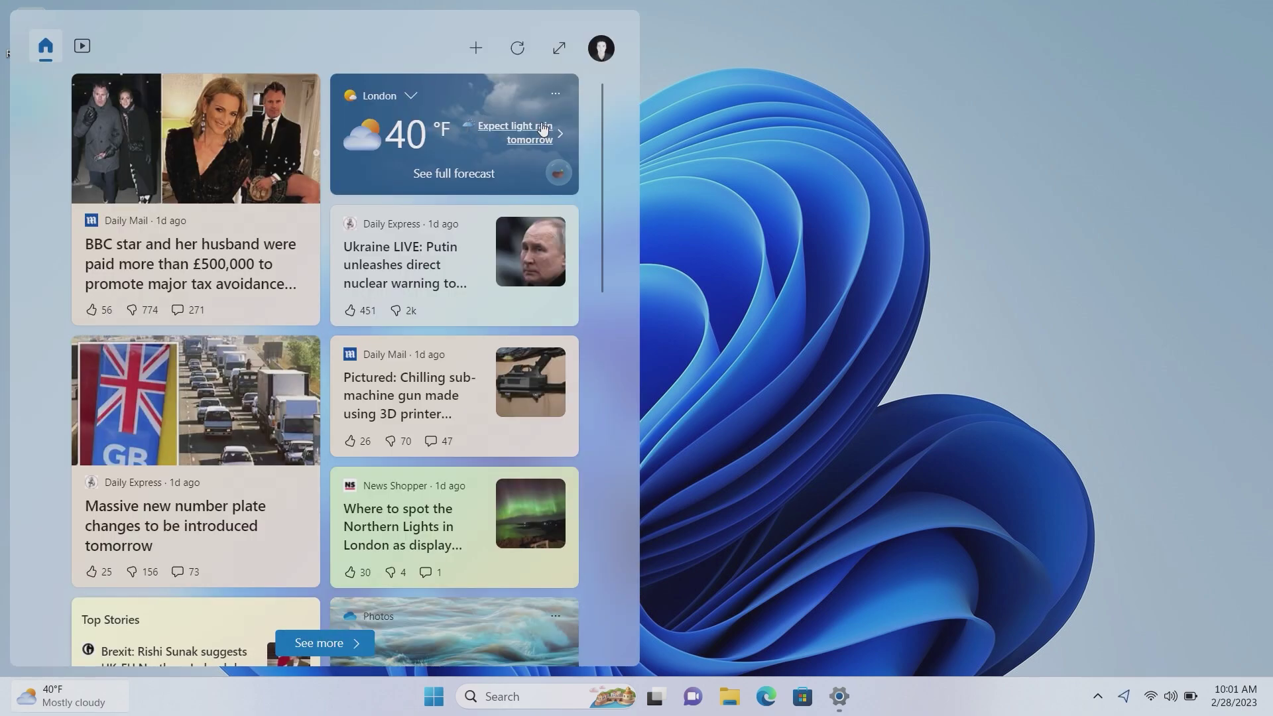
left_click(560, 60)
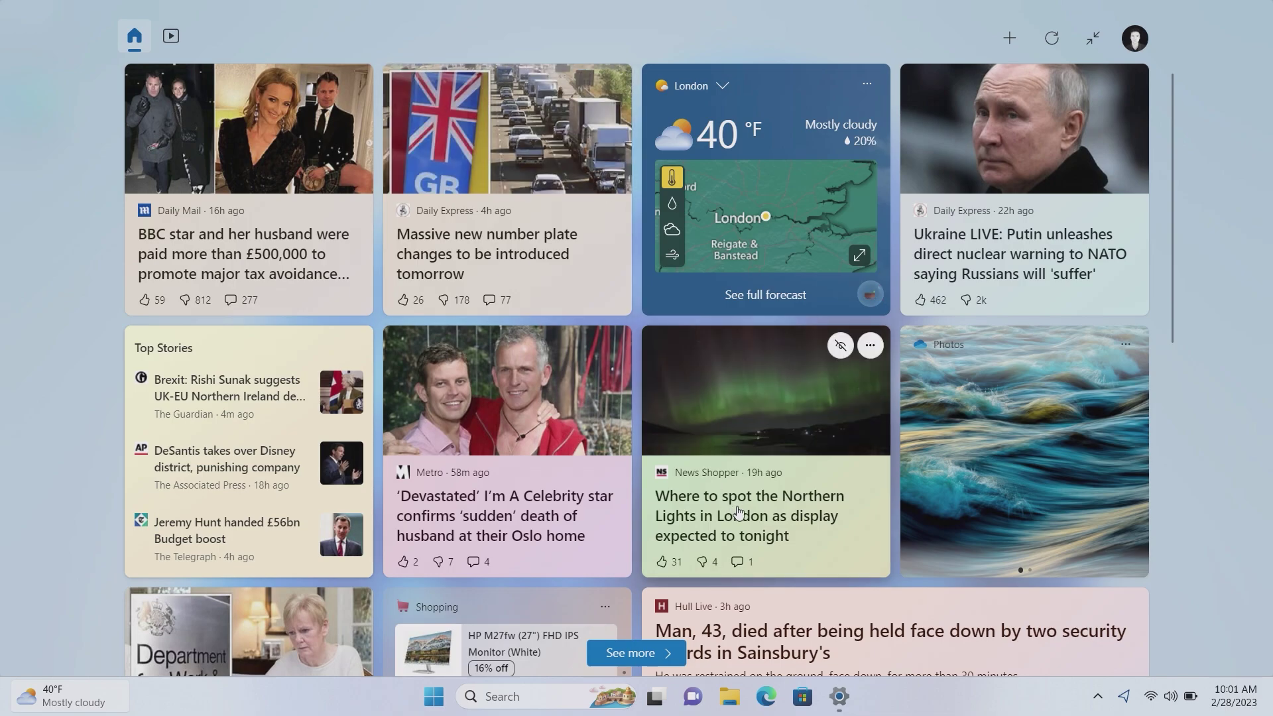
- Browse the news cards and widgets in the expanded Widgets feed and return to its beginning
scroll(738, 510, "down", 7)
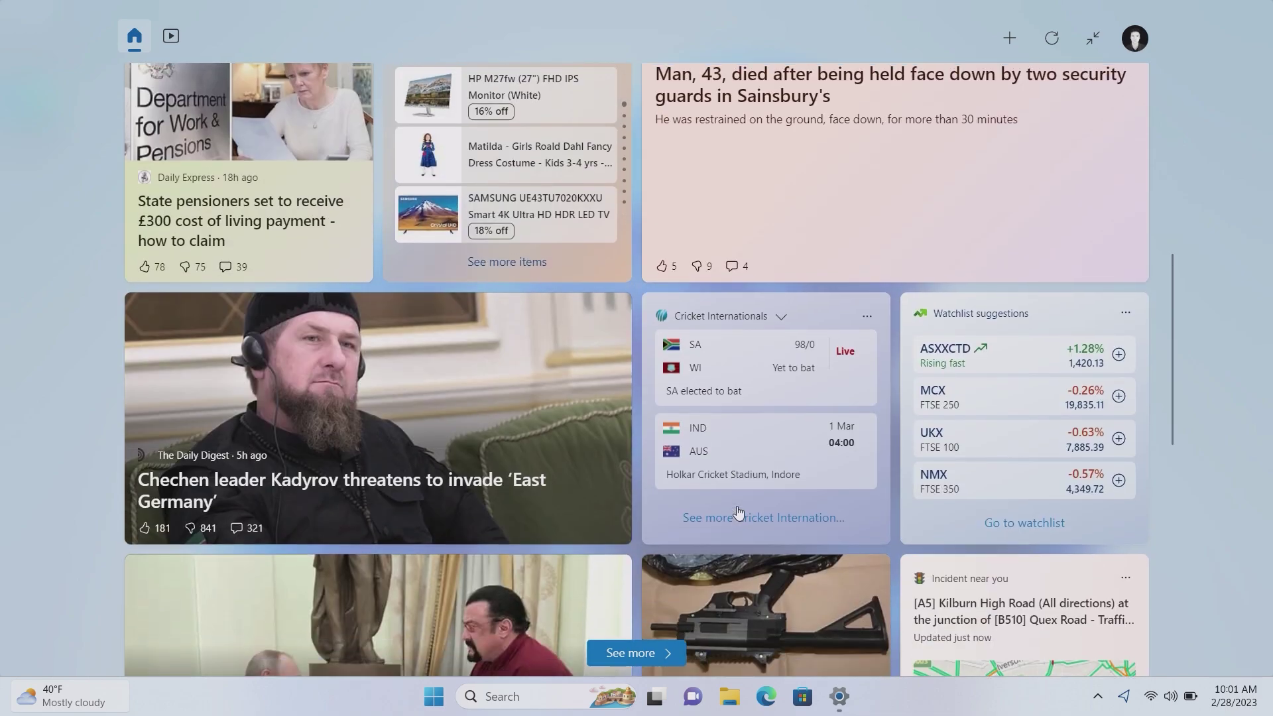
scroll(738, 510, "up", 9)
scroll(738, 510, "down", 15)
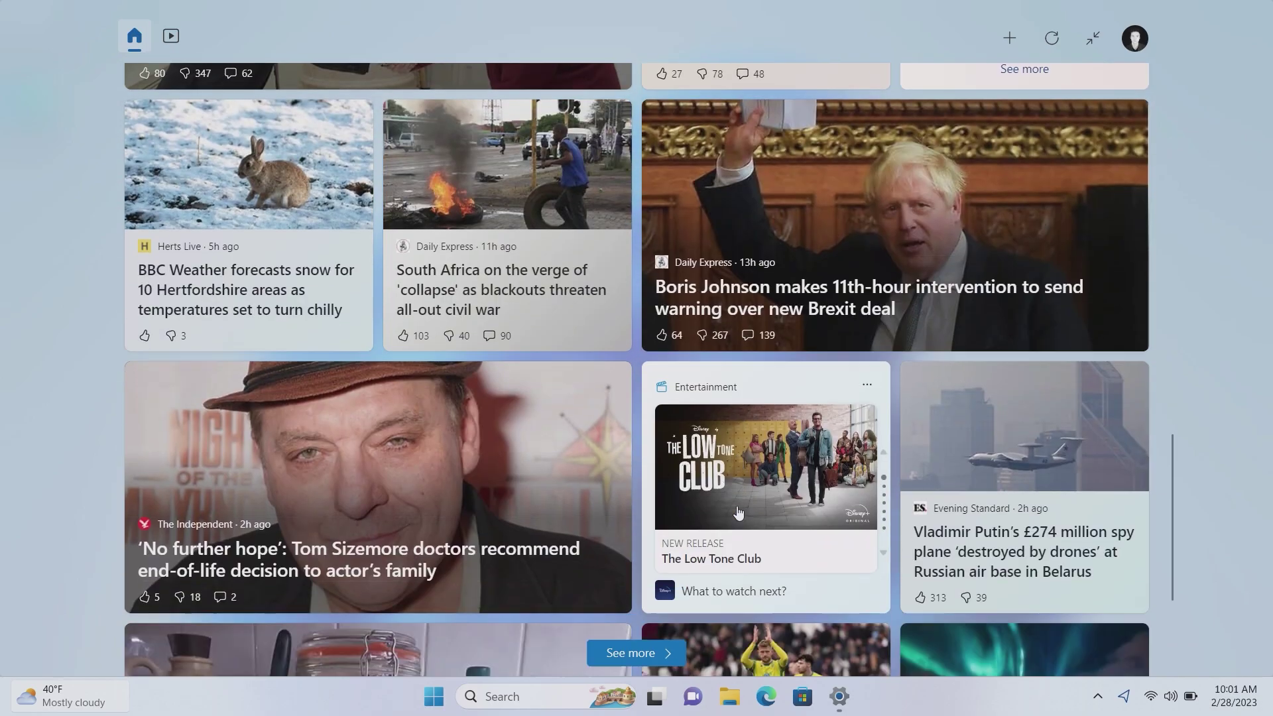
scroll(737, 513, "down", 4)
scroll(629, 360, "up", 10)
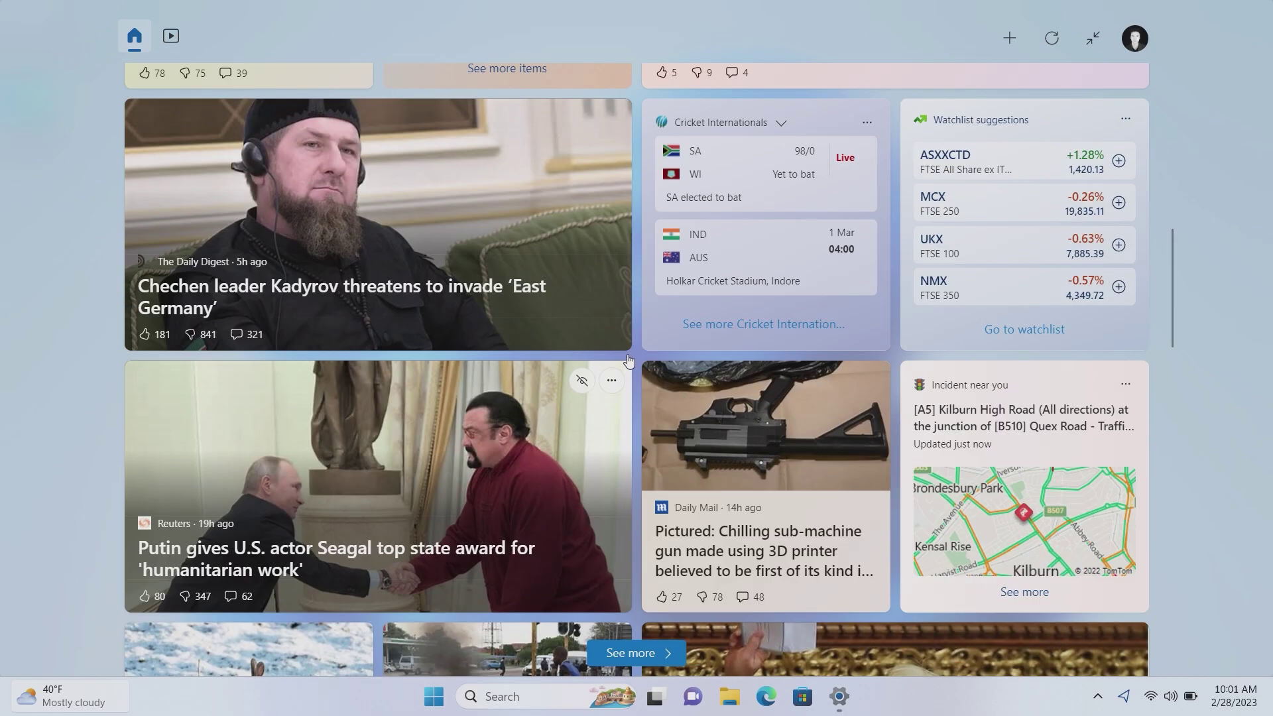
scroll(629, 360, "up", 8)
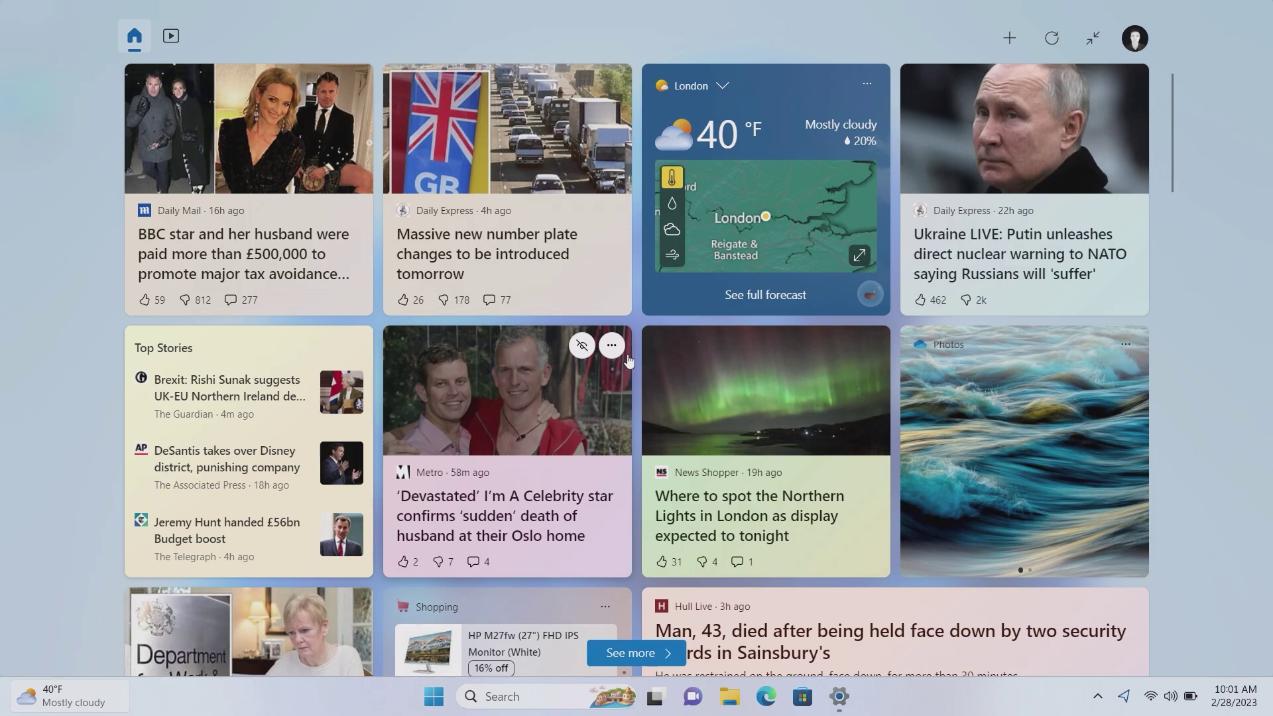
- Pin the Sports widget to the Widgets board and unpin it again
left_click(1010, 38)
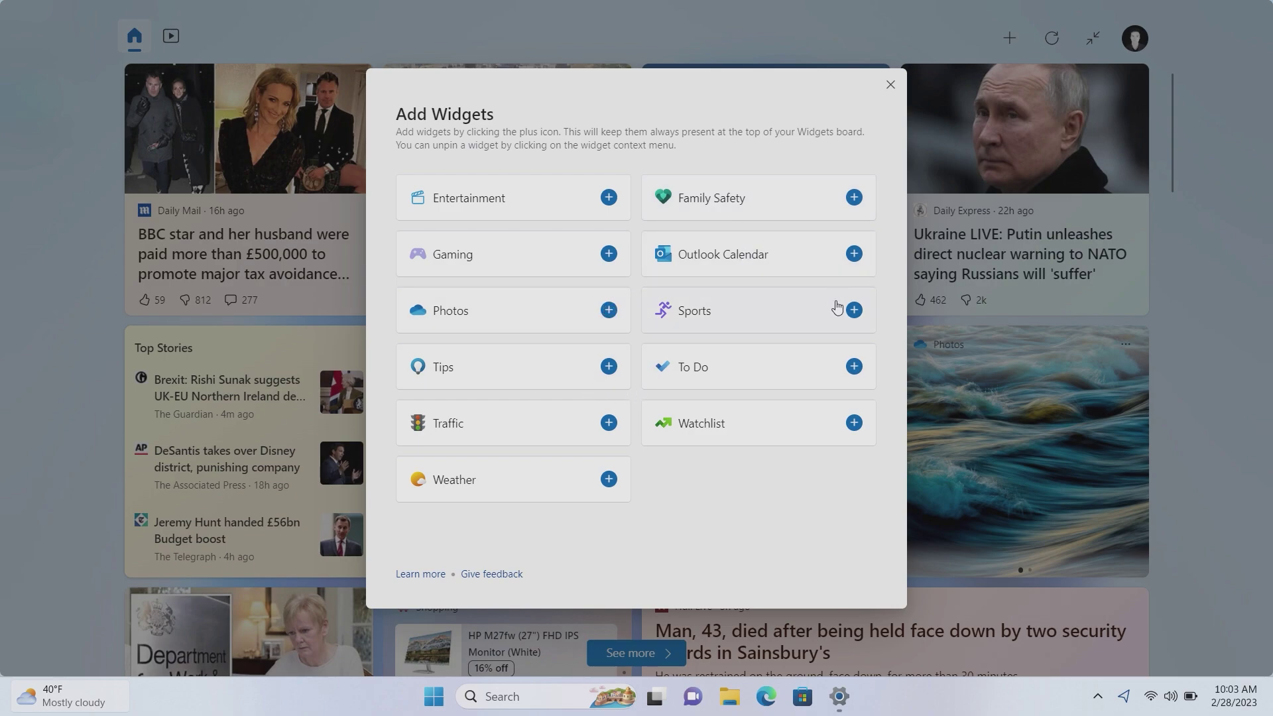
left_click(853, 316)
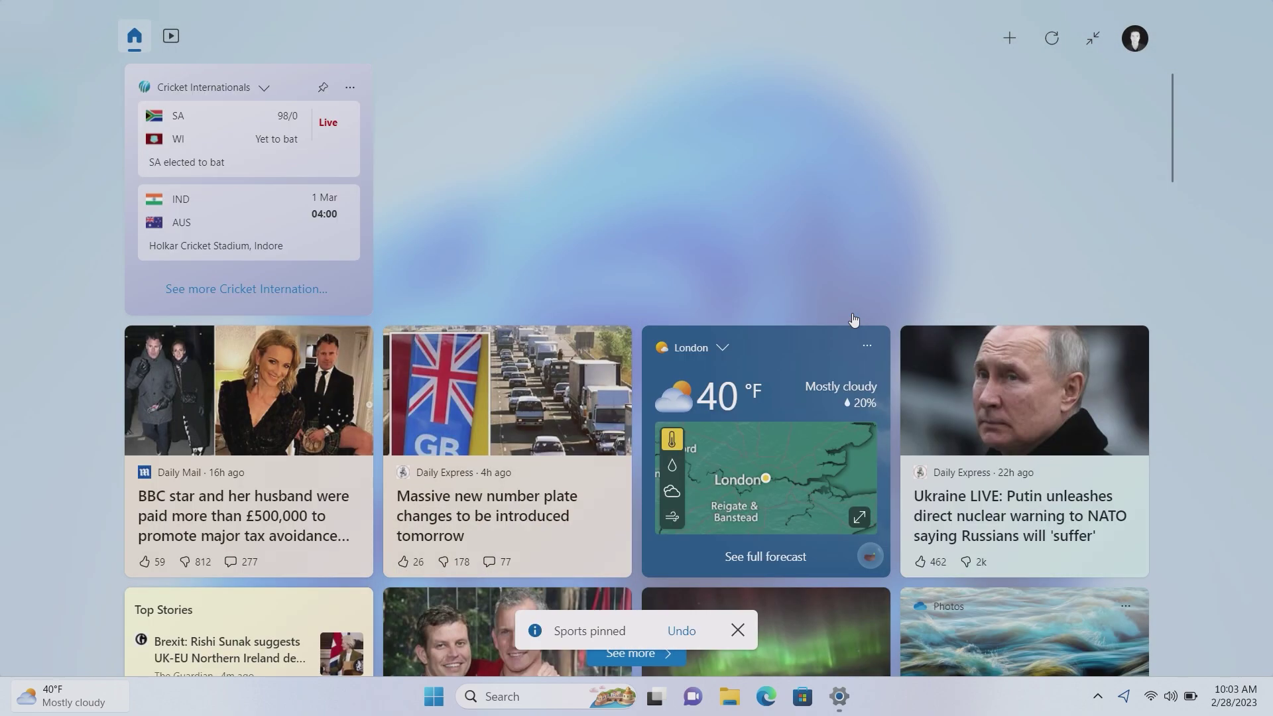
left_click(349, 88)
left_click(391, 231)
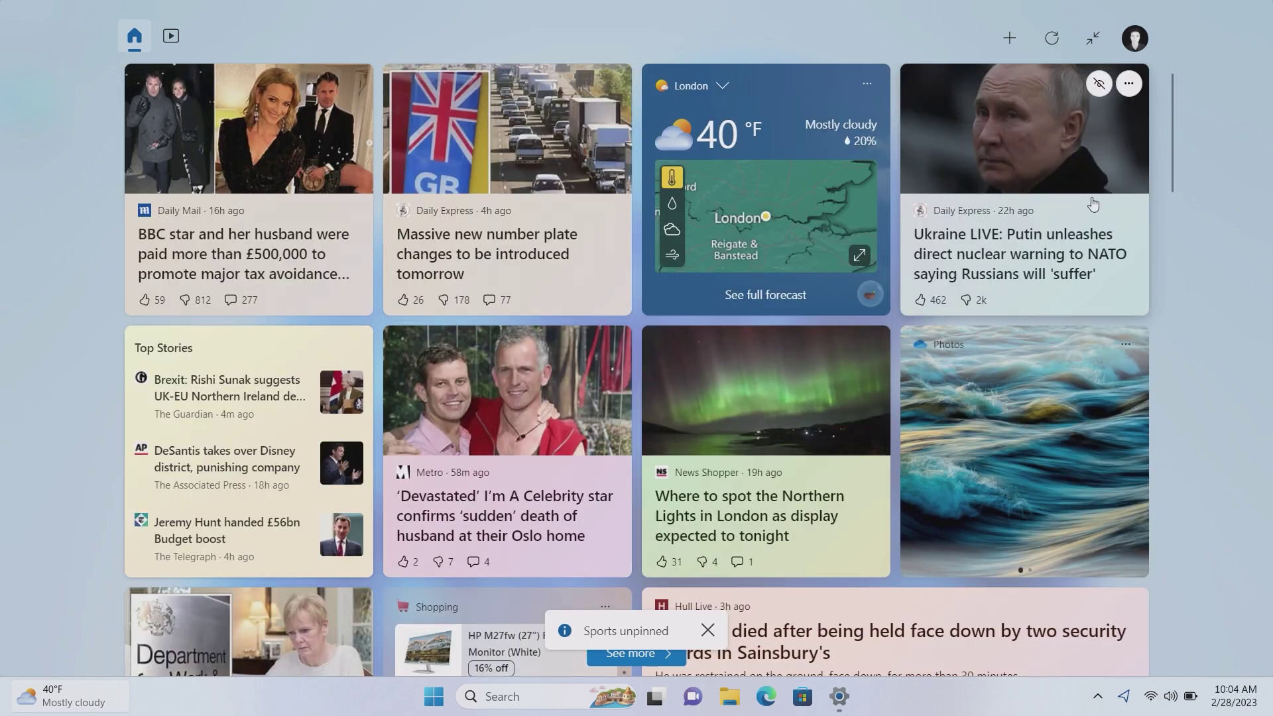
- In the Widgets settings, turn off opening the board on hover, showing notification badges and showing announcements
left_click(1136, 38)
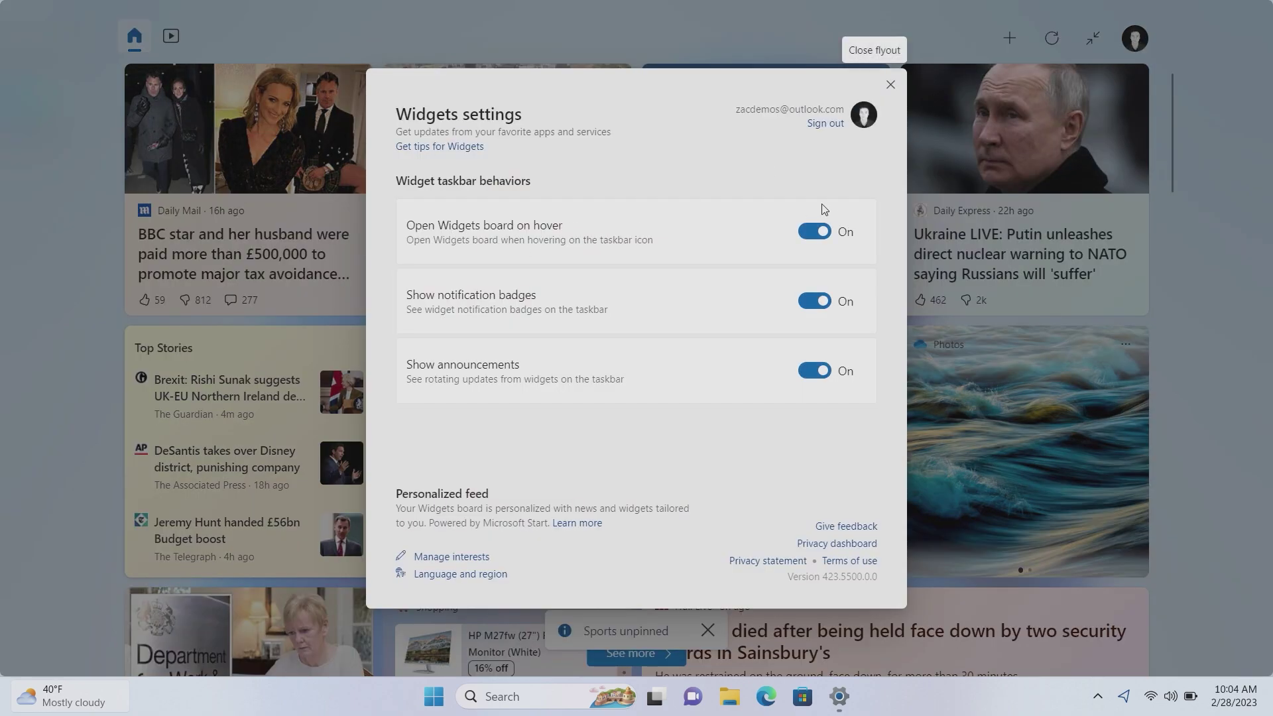
left_click(822, 233)
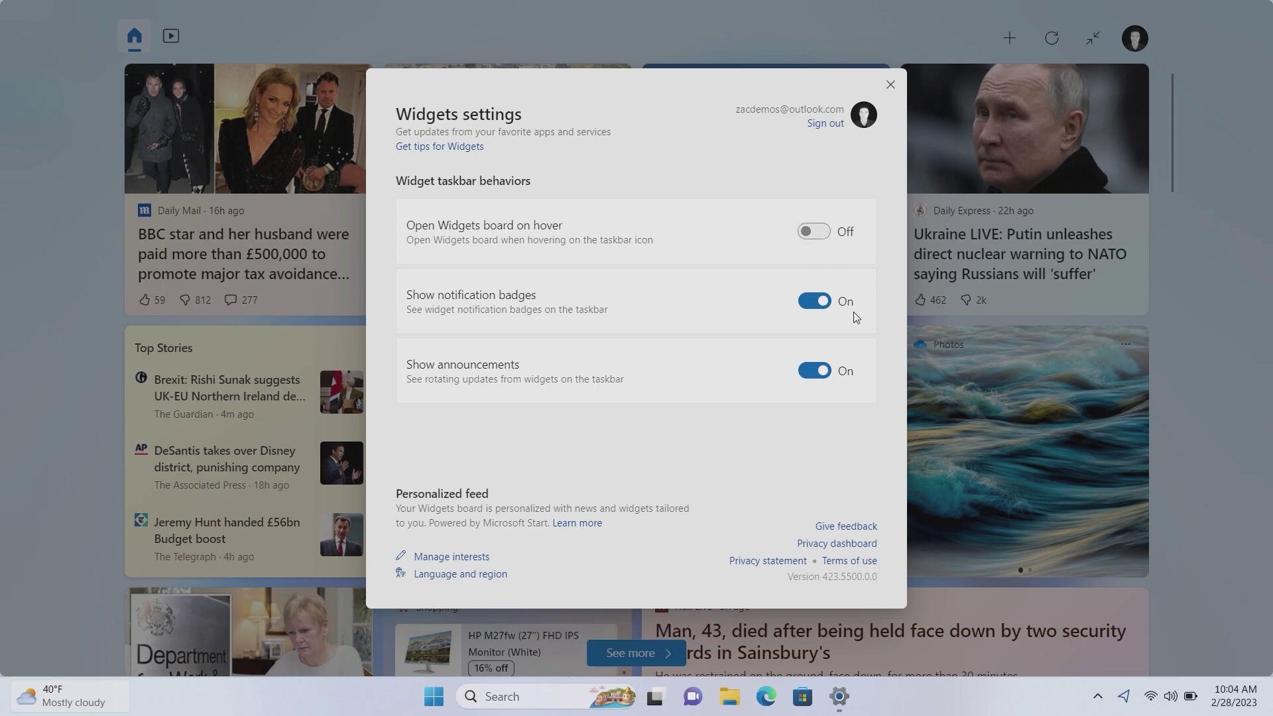
left_click(821, 305)
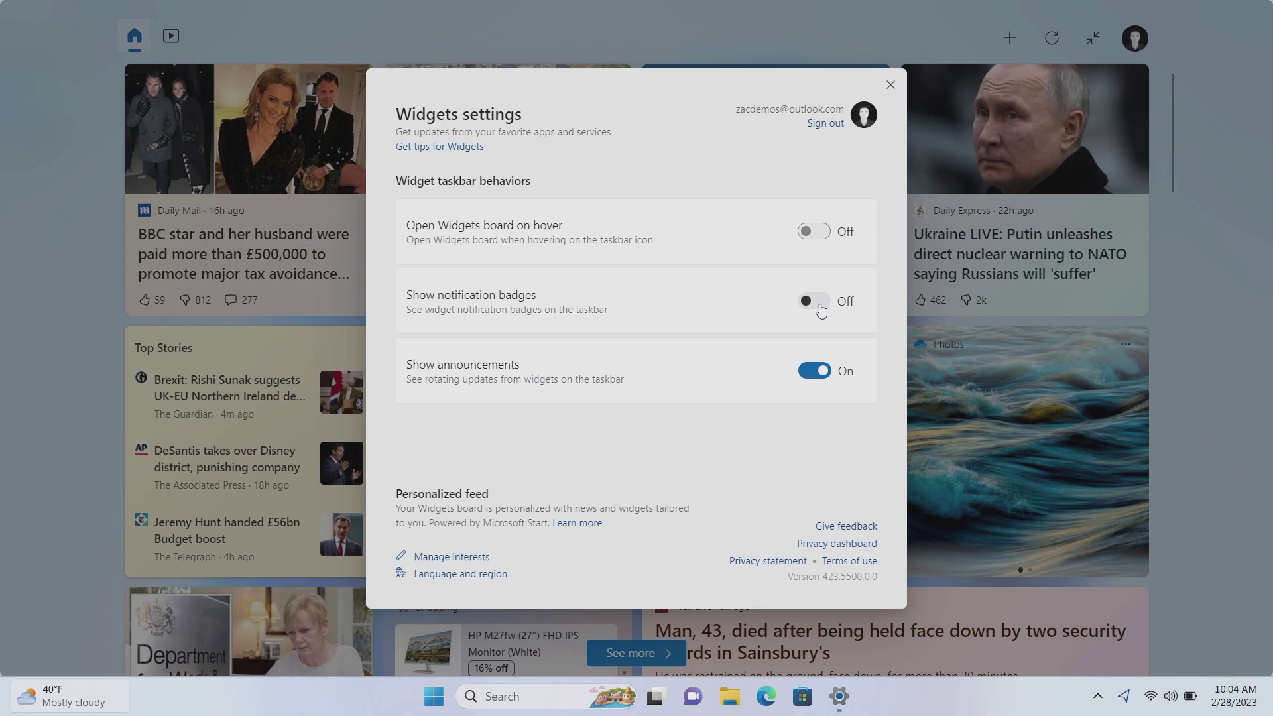
left_click(811, 372)
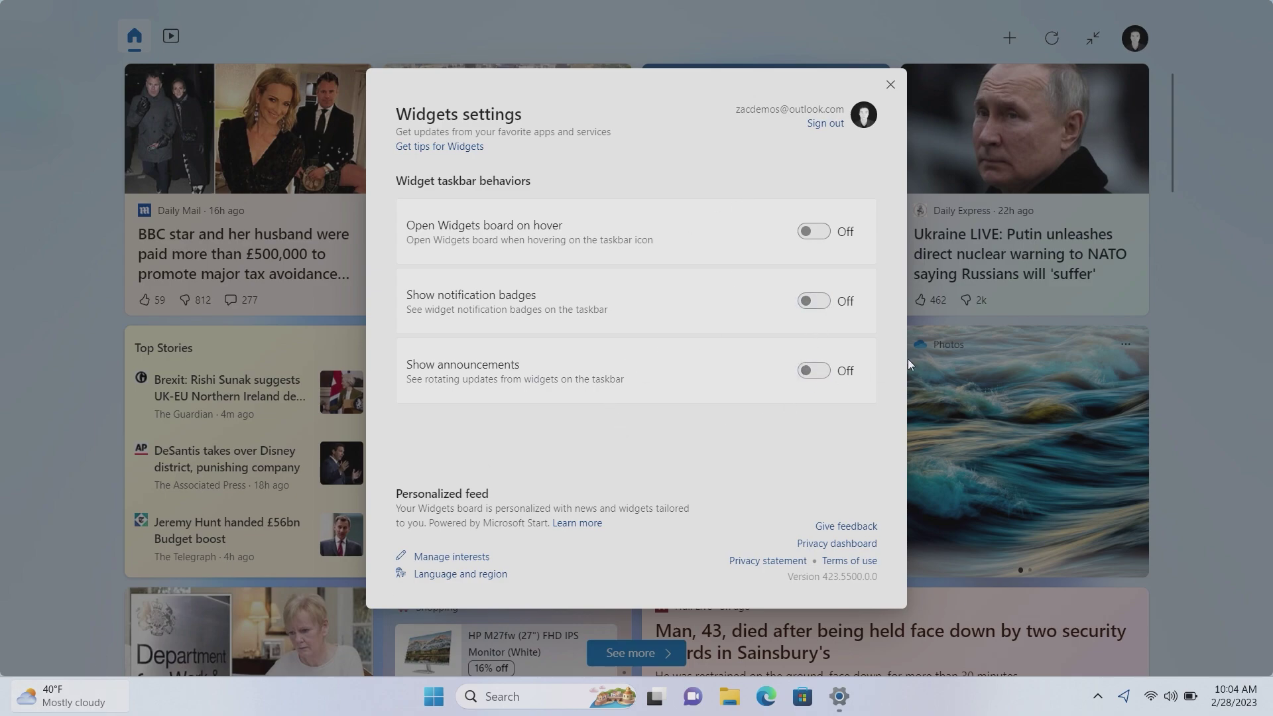
- Turn announcements and notification badges back on, toggle opening on hover, and close the Widgets settings and board
left_click(808, 373)
left_click(816, 301)
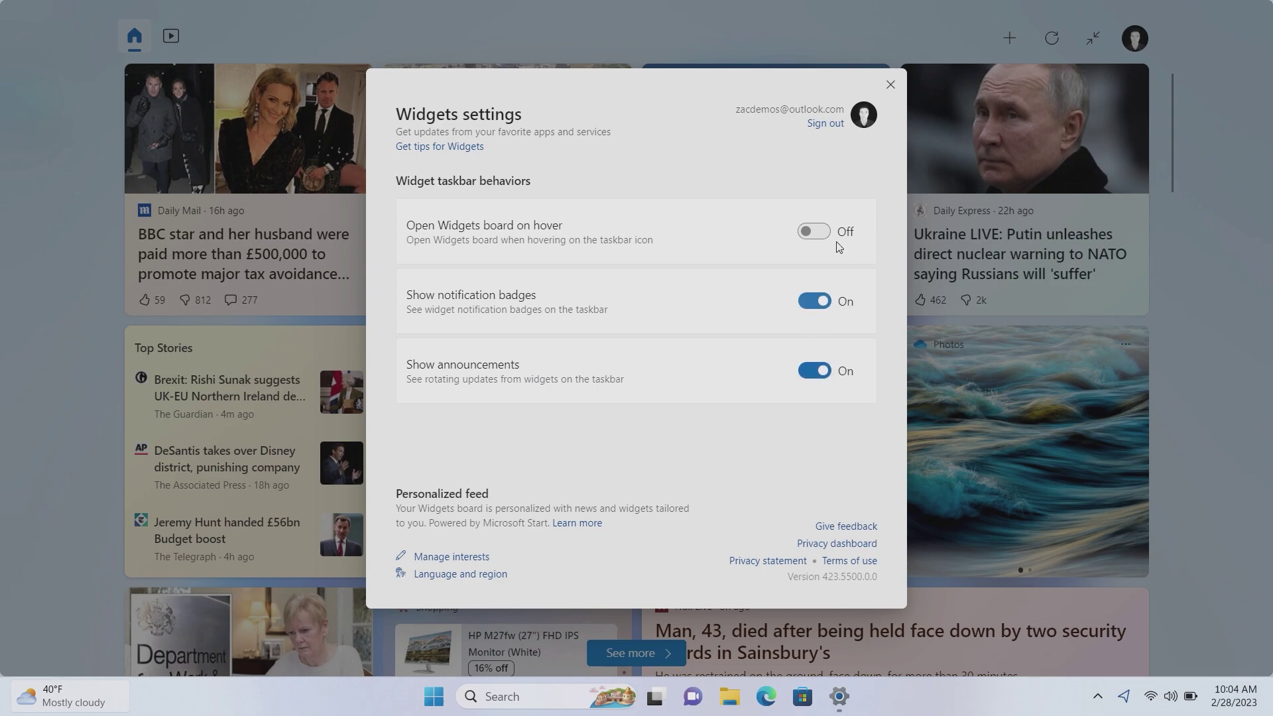
left_click(813, 233)
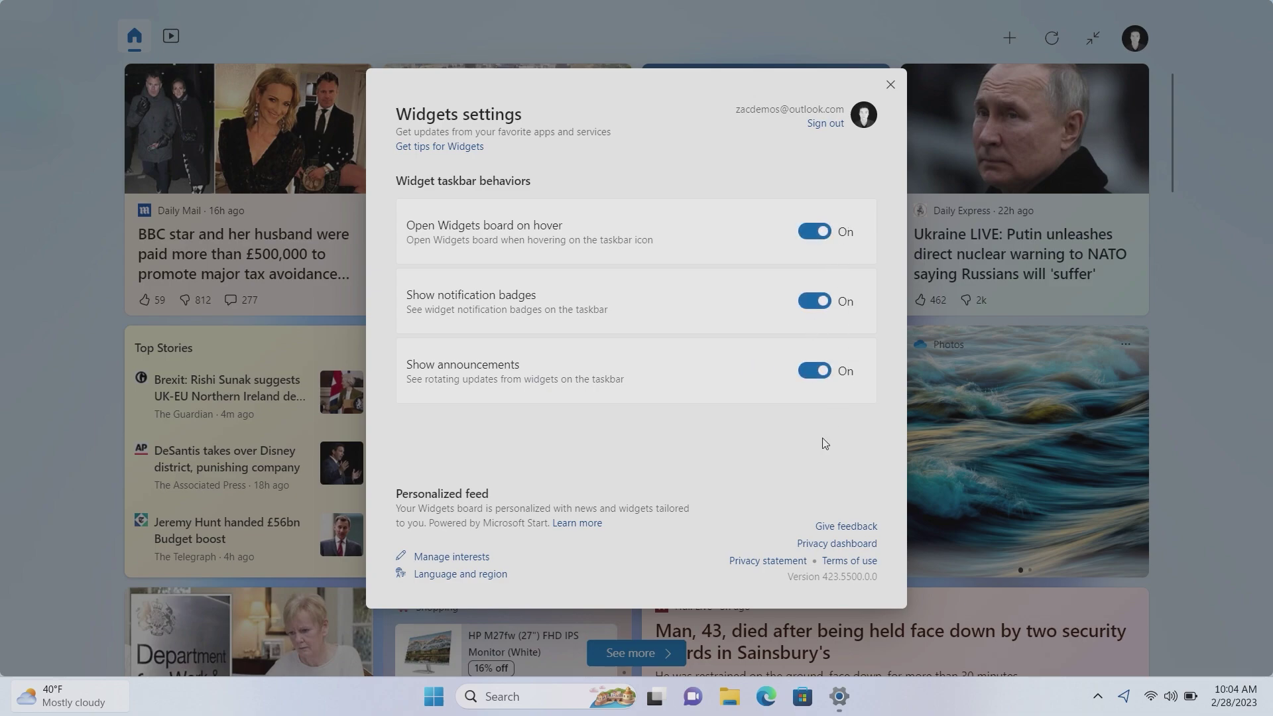
left_click(820, 233)
left_click(889, 84)
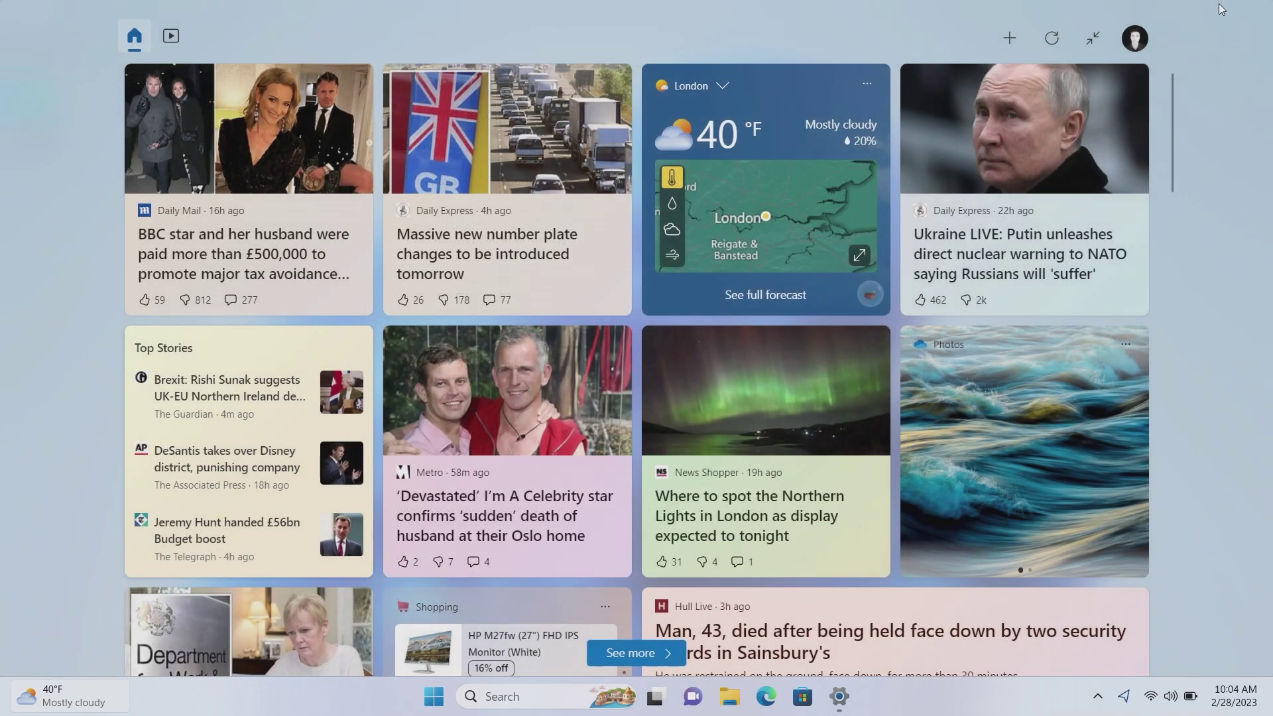
left_click(1223, 25)
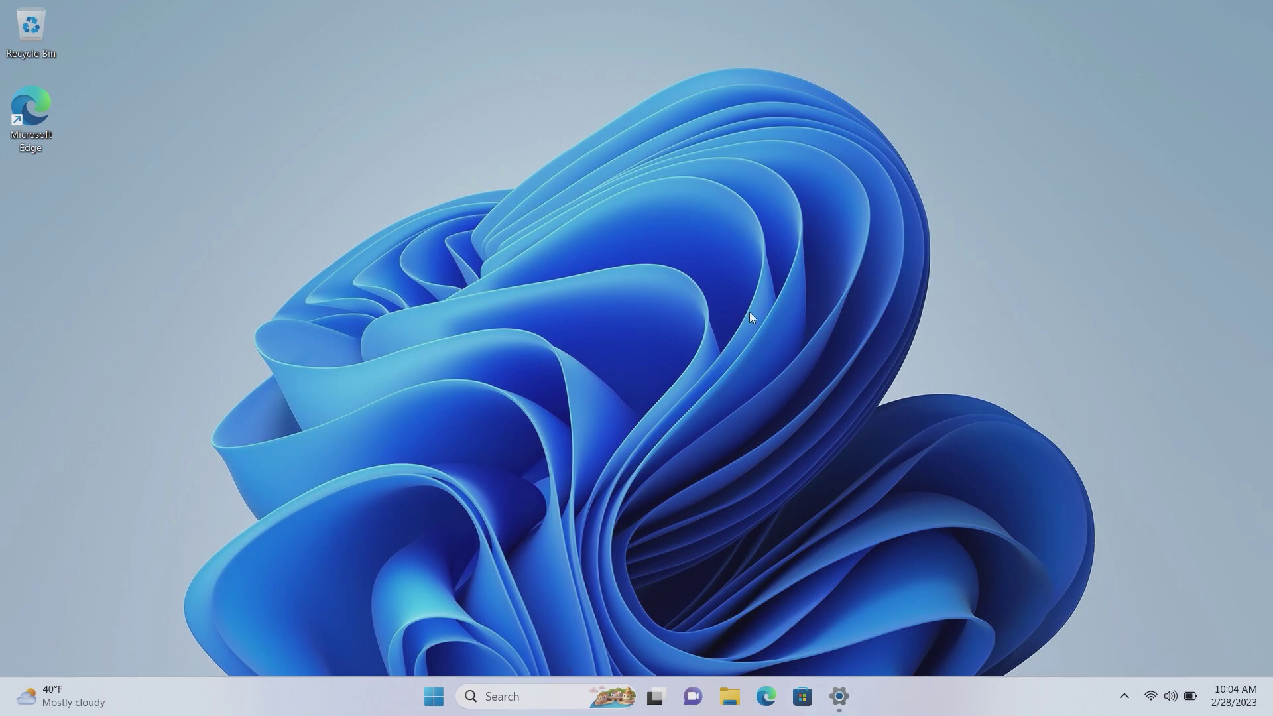
- Move the OneDrive and Windows Security icons out of the hidden icons flyout into the visible system tray
left_click(1125, 700)
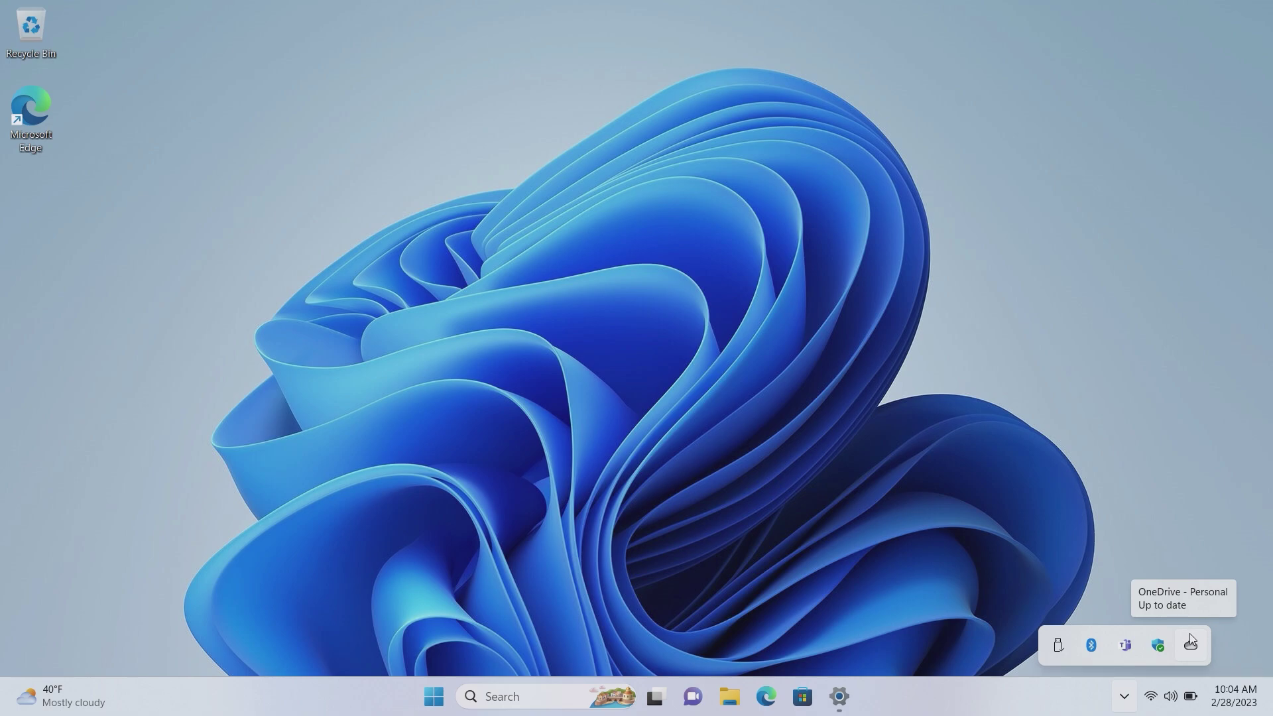
left_click_drag(1193, 640, 1129, 700)
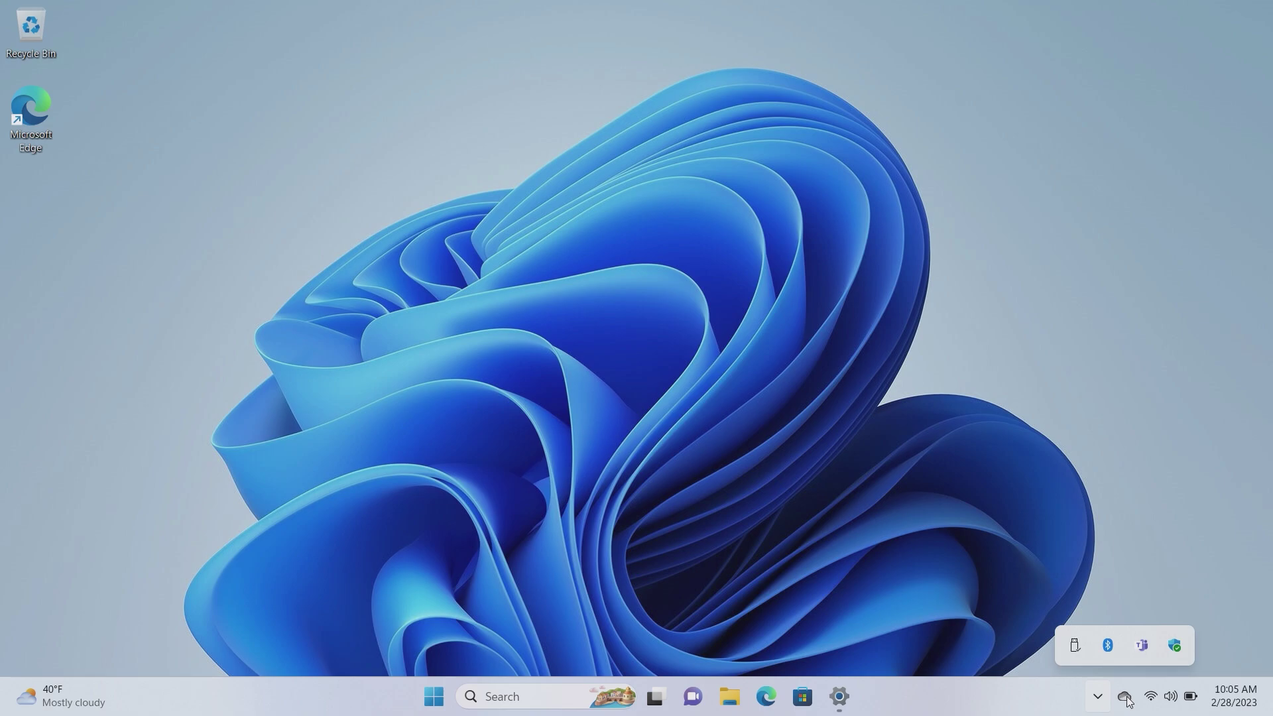
left_click_drag(1166, 655, 1087, 709)
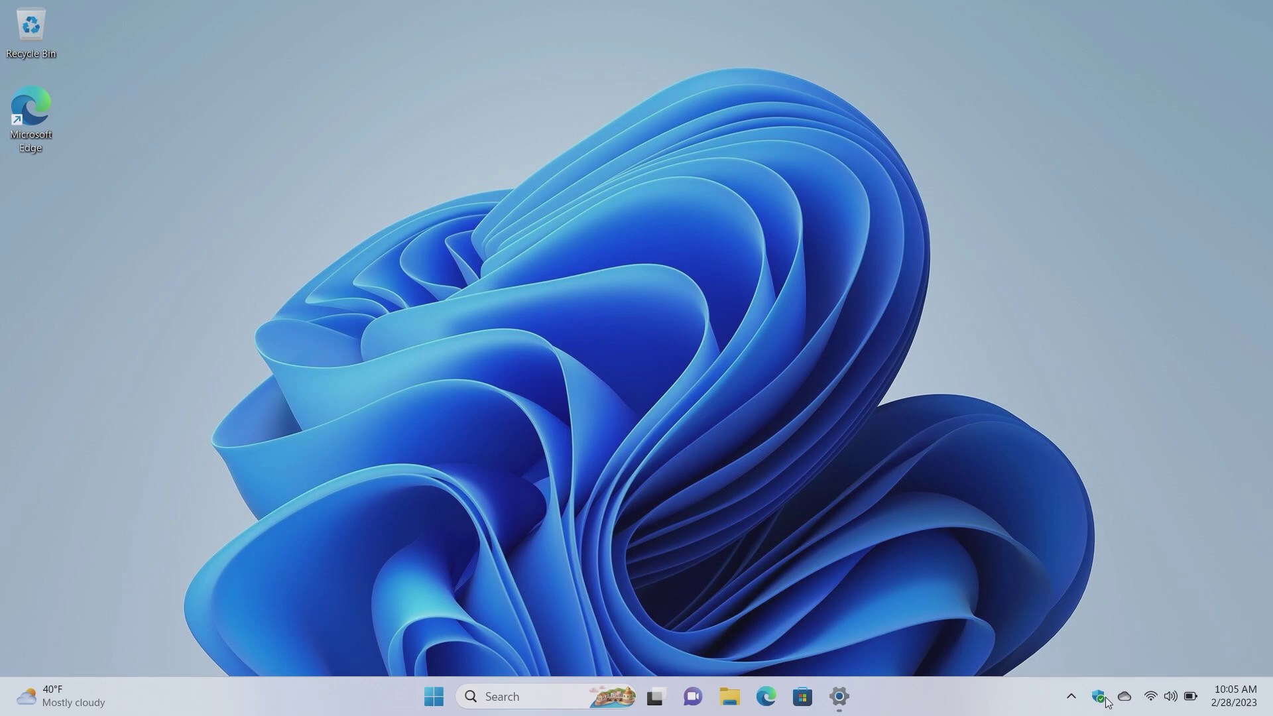
- Return the Windows Security and OneDrive icons to the hidden icons flyout and check its contents
left_click_drag(1106, 701, 1079, 700)
left_click_drag(1124, 697, 1091, 664)
left_click(1125, 704)
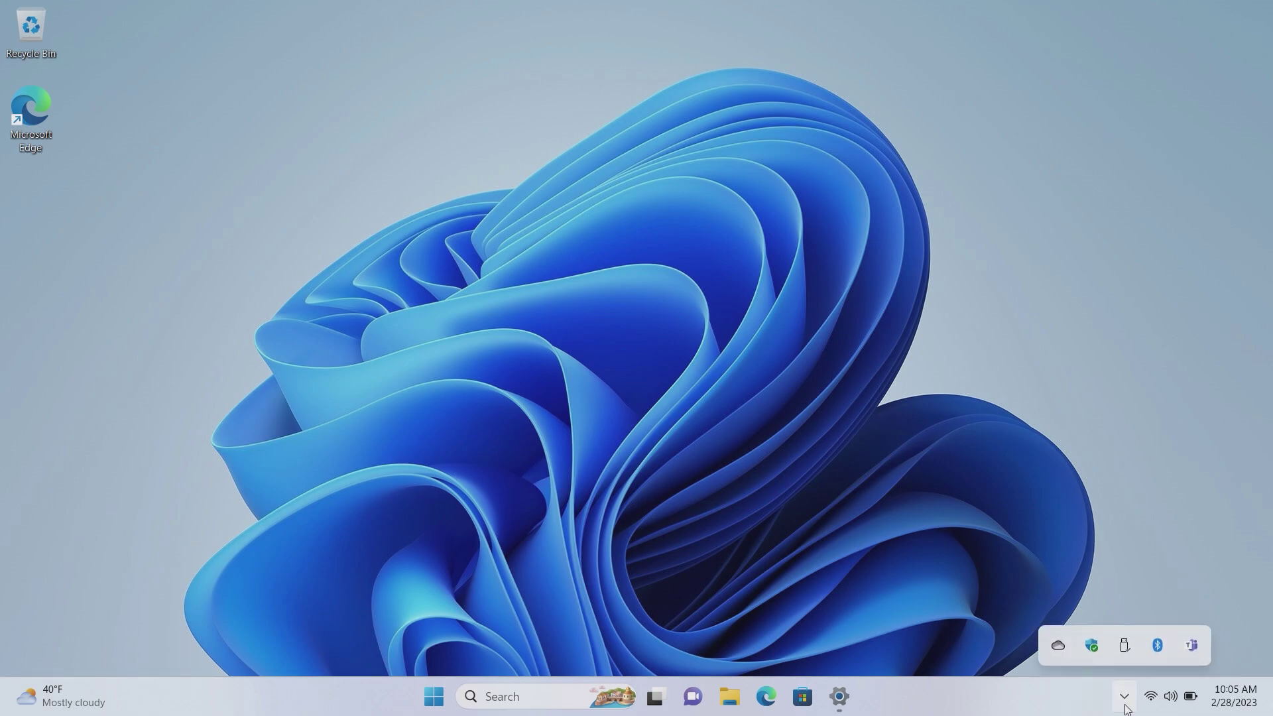
left_click(1125, 700)
left_click(1124, 700)
- Open the taskbar settings and expand the Other system tray icons section
right_click(1081, 712)
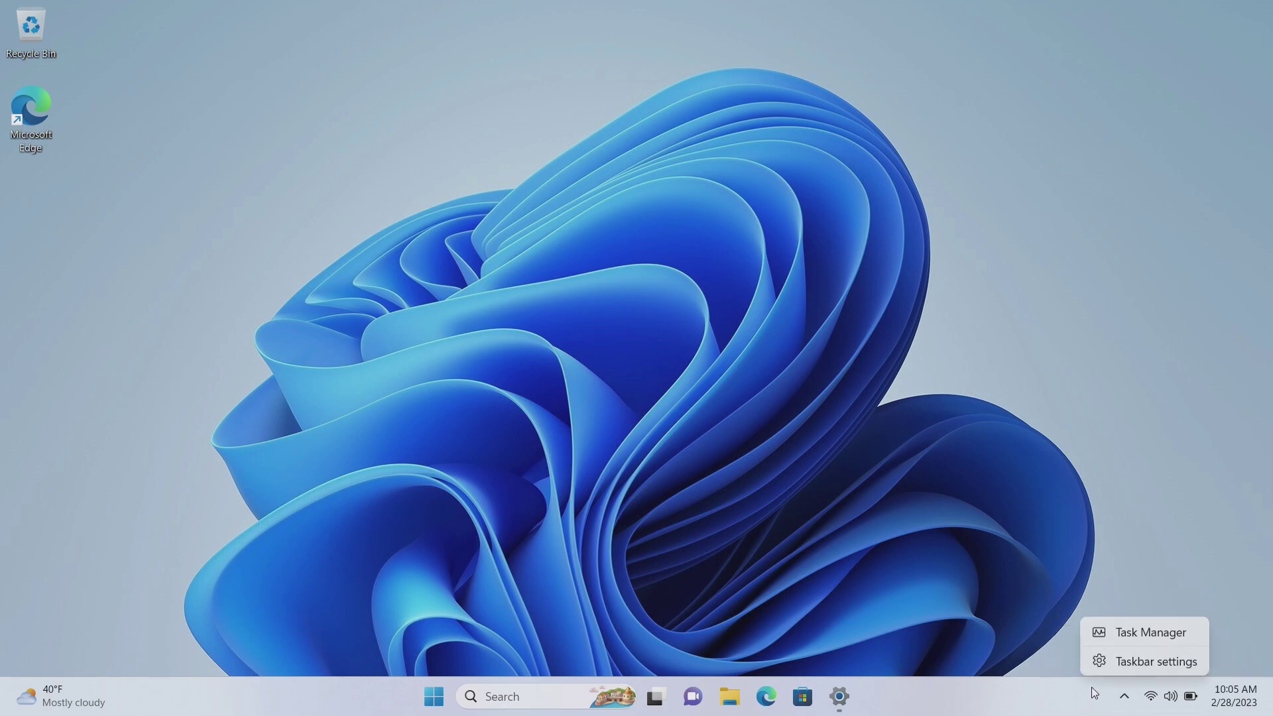
left_click(1108, 665)
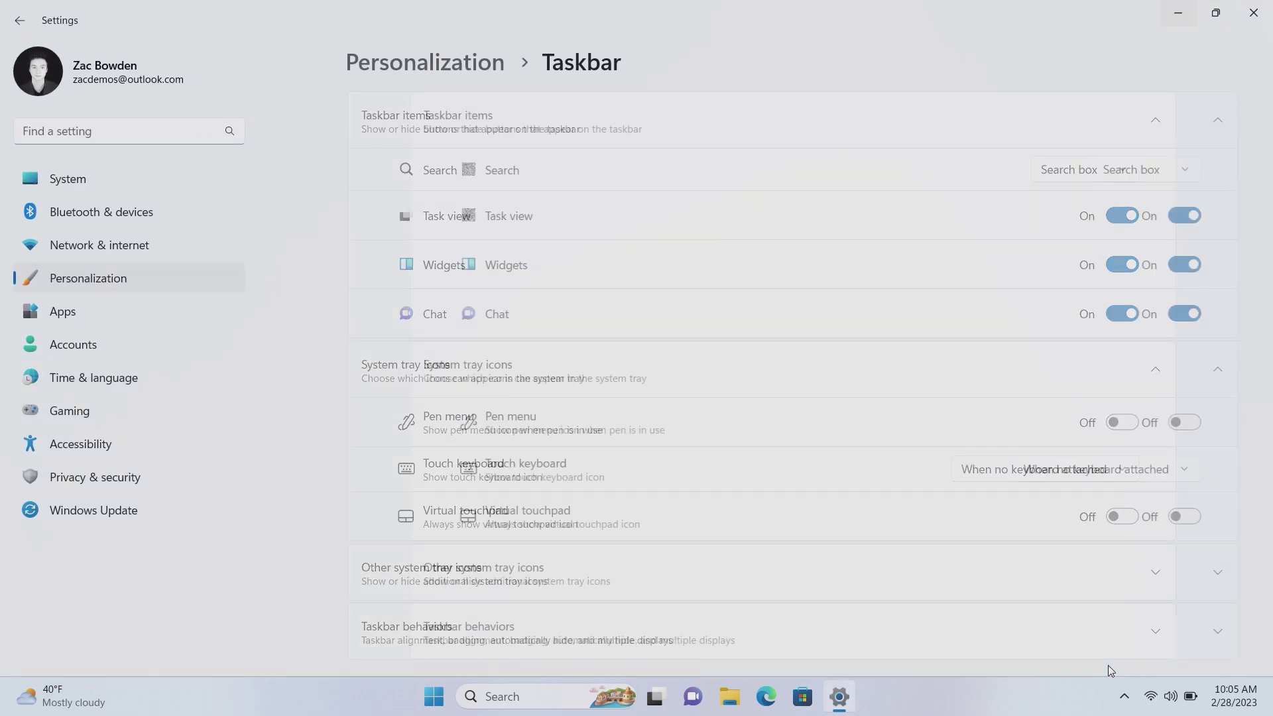
scroll(733, 488, "down", 1)
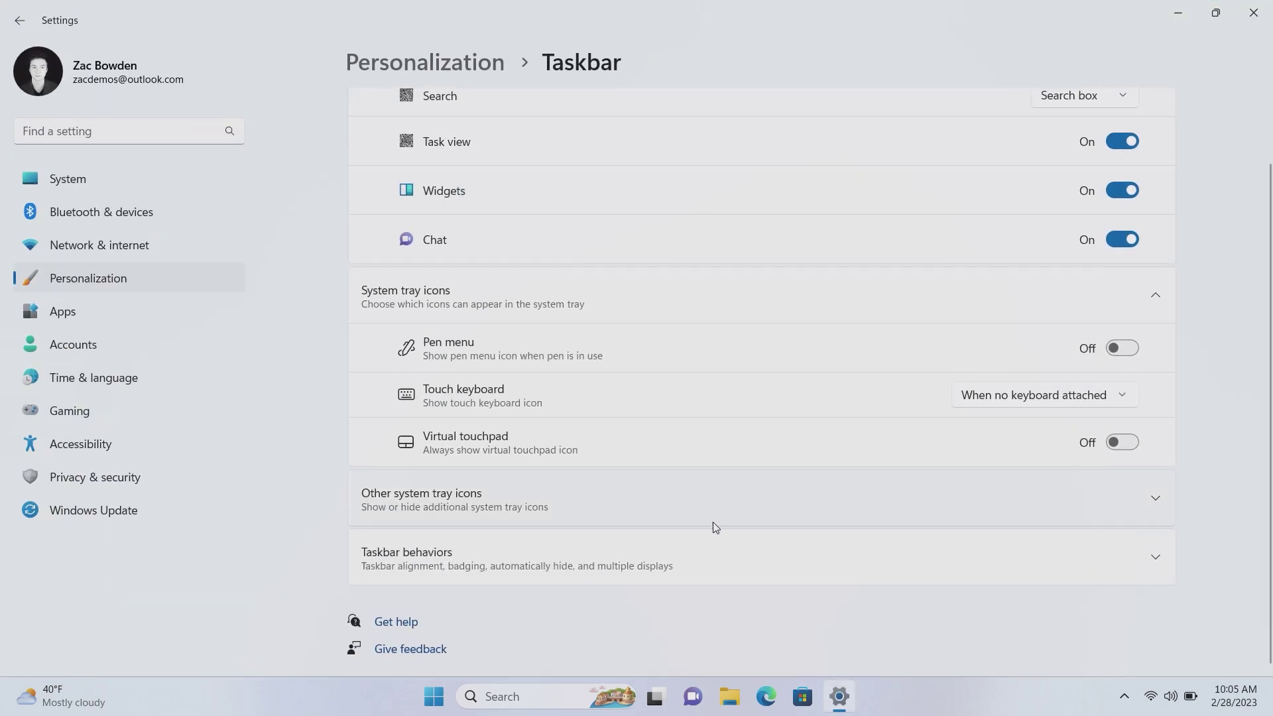
left_click(678, 494)
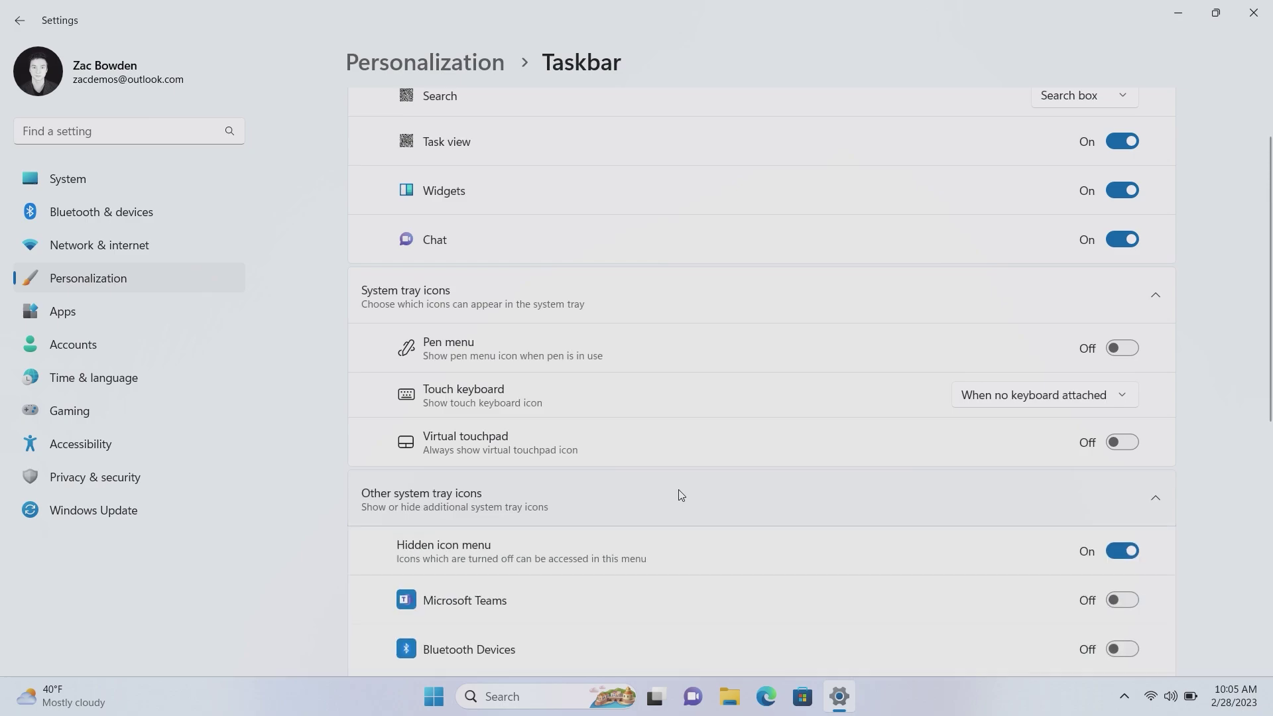
scroll(678, 491, "down", 5)
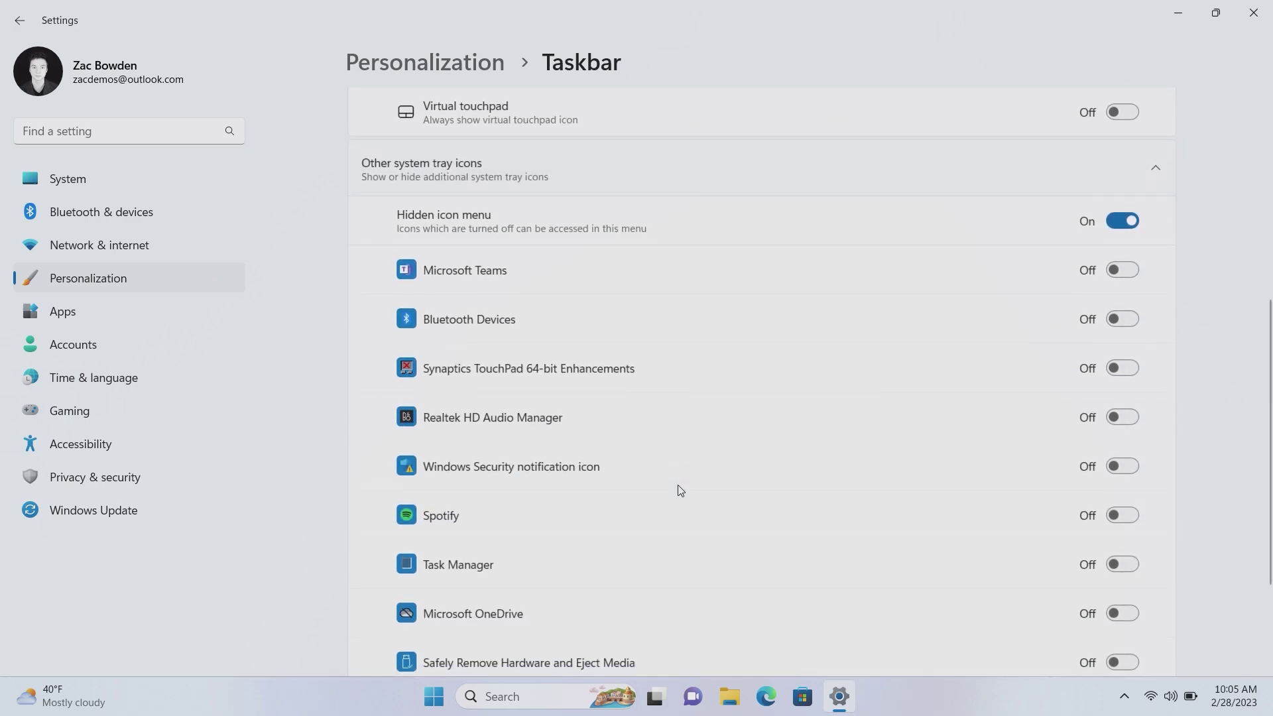
- Switch the Microsoft Teams tray icon on and off twice, leaving it off
left_click(1129, 269)
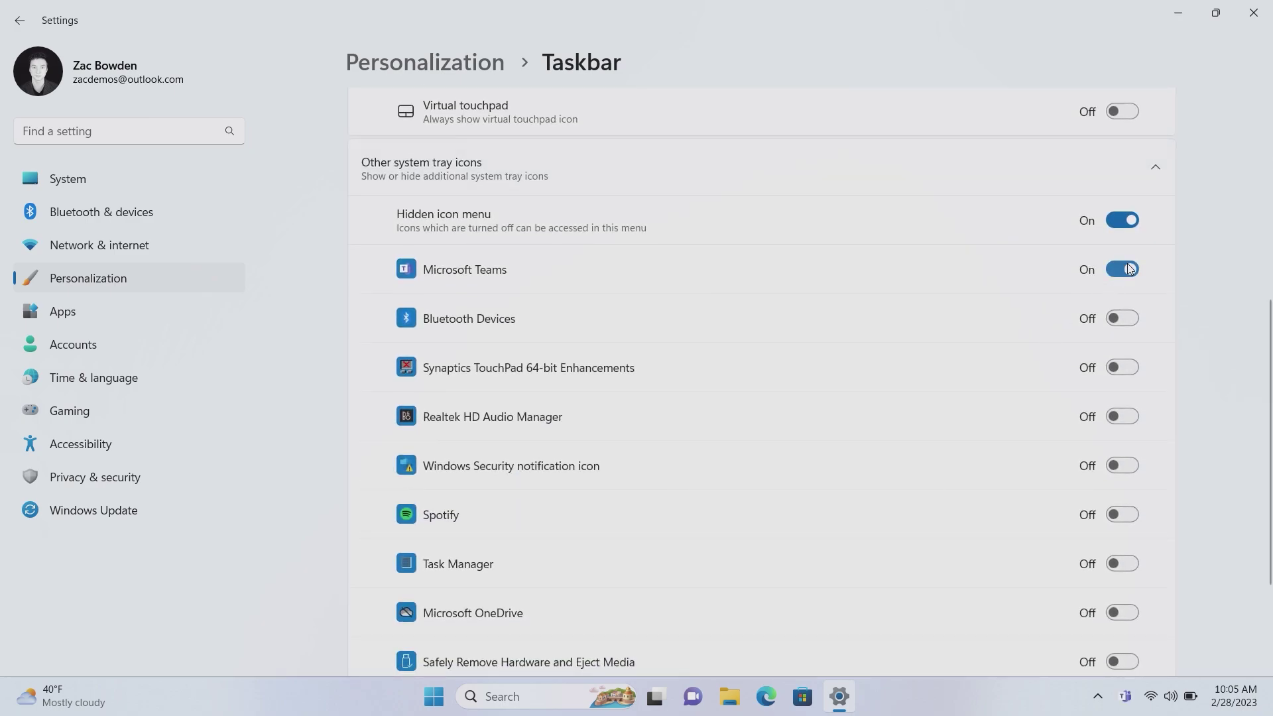
left_click(1129, 269)
left_click(1128, 269)
left_click(1129, 268)
- Turn off the hidden icon menu and switch the Microsoft OneDrive tray icon on and off
left_click(1122, 220)
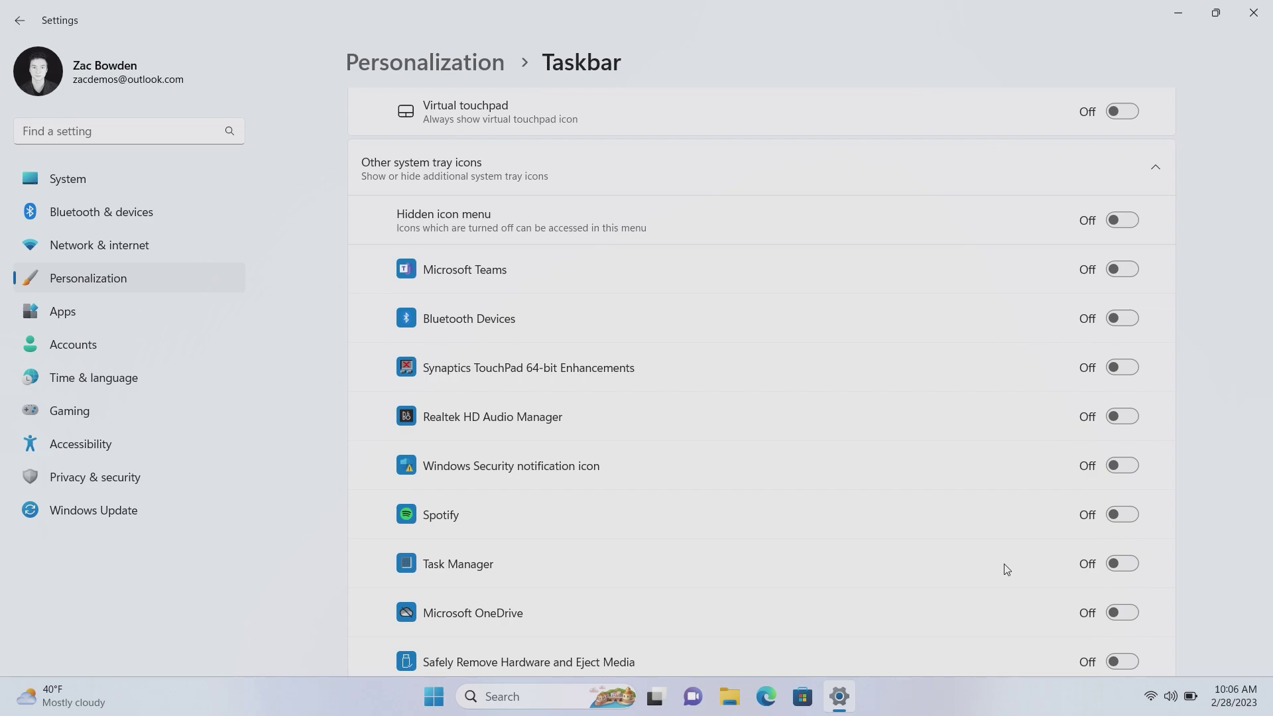
scroll(1005, 569, "down", 3)
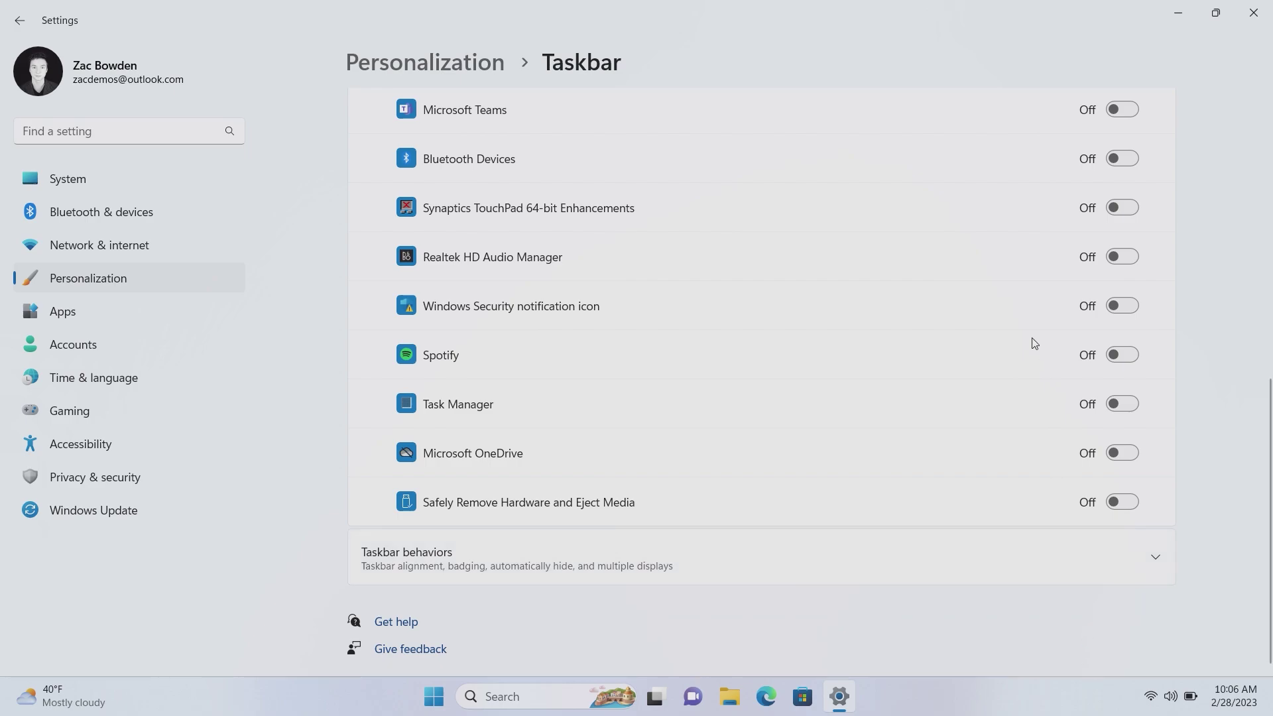
left_click(1124, 460)
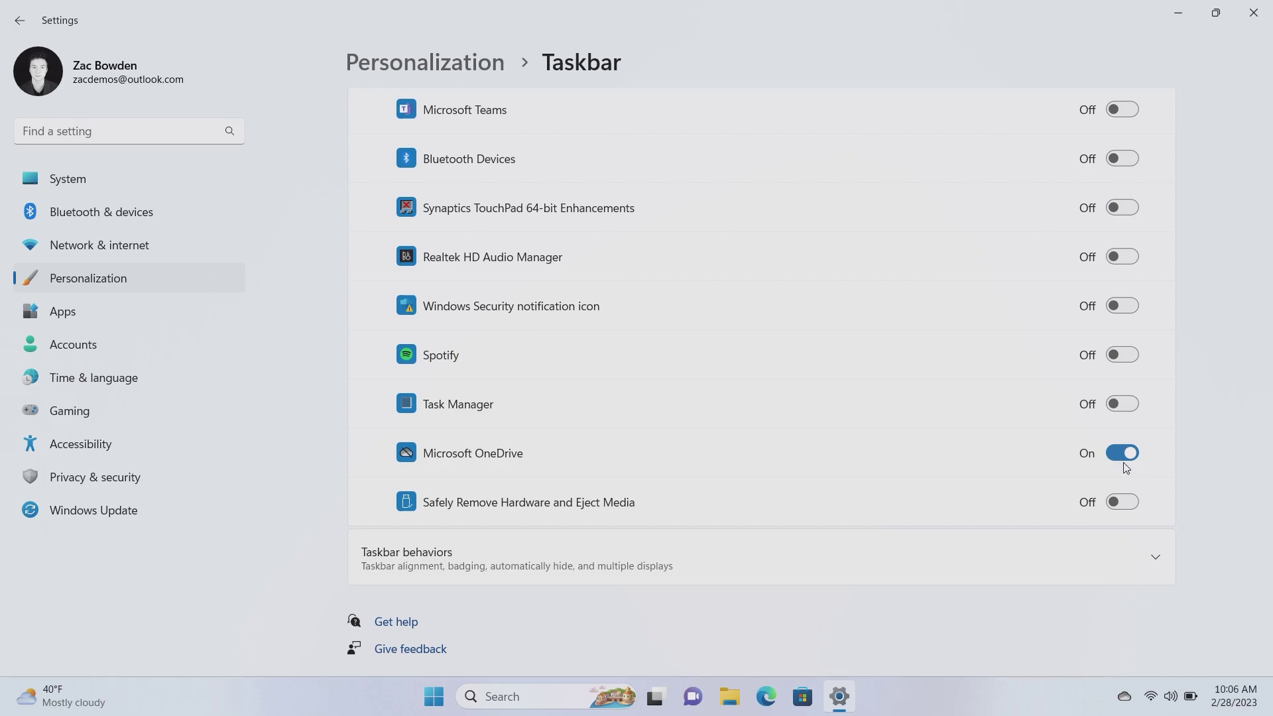
left_click(1125, 466)
- Turn the hidden icon menu back on, close Settings, and view the hidden icons from the taskbar
scroll(1125, 467, "up", 3)
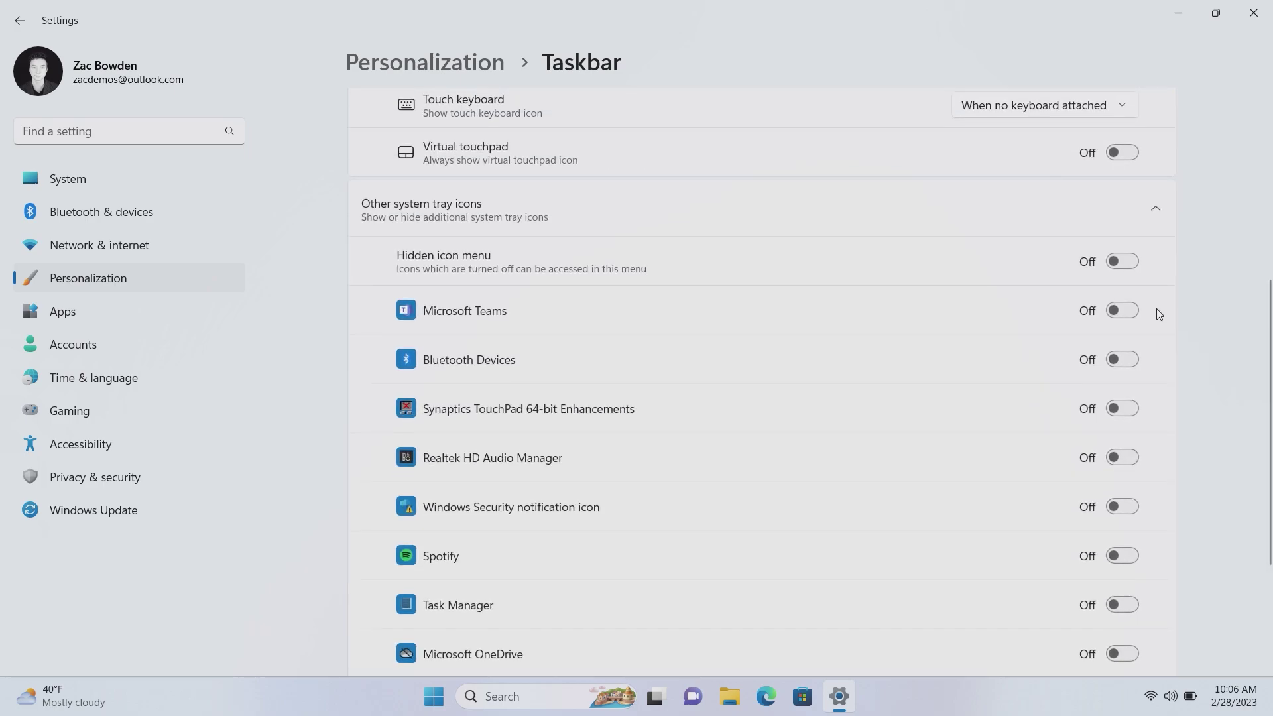
left_click(1129, 263)
left_click(1249, 25)
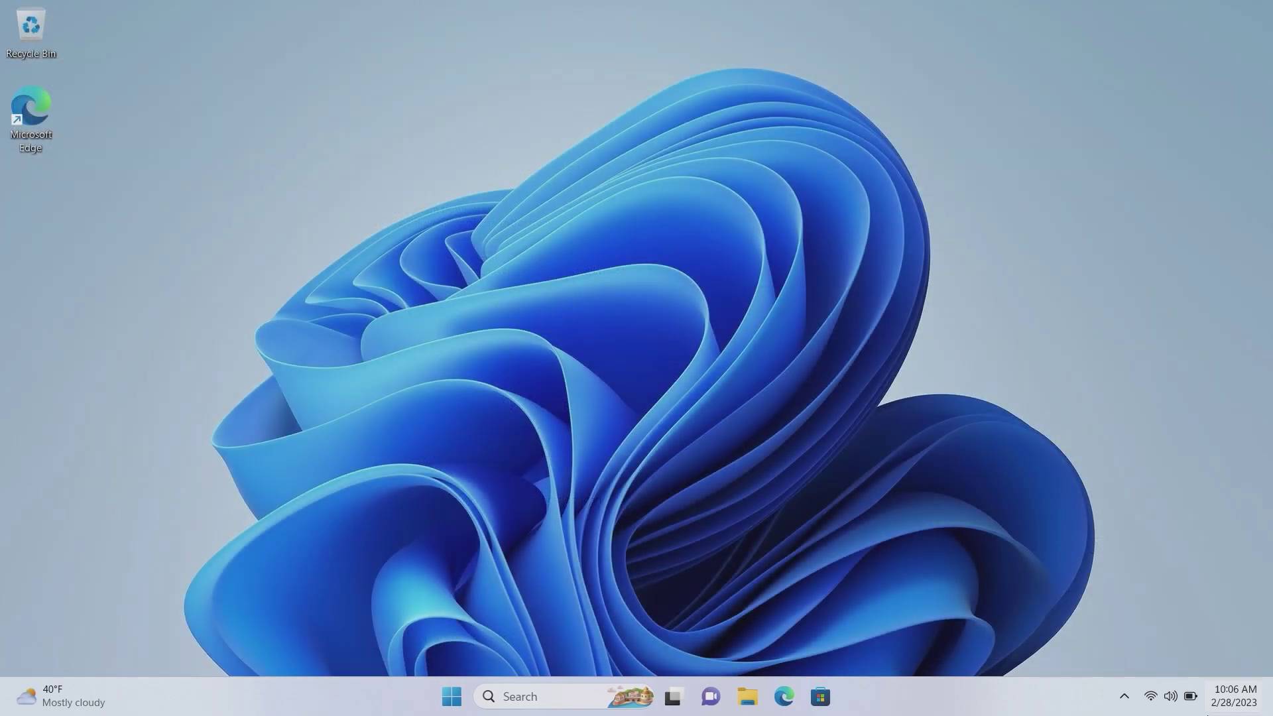
left_click(1122, 697)
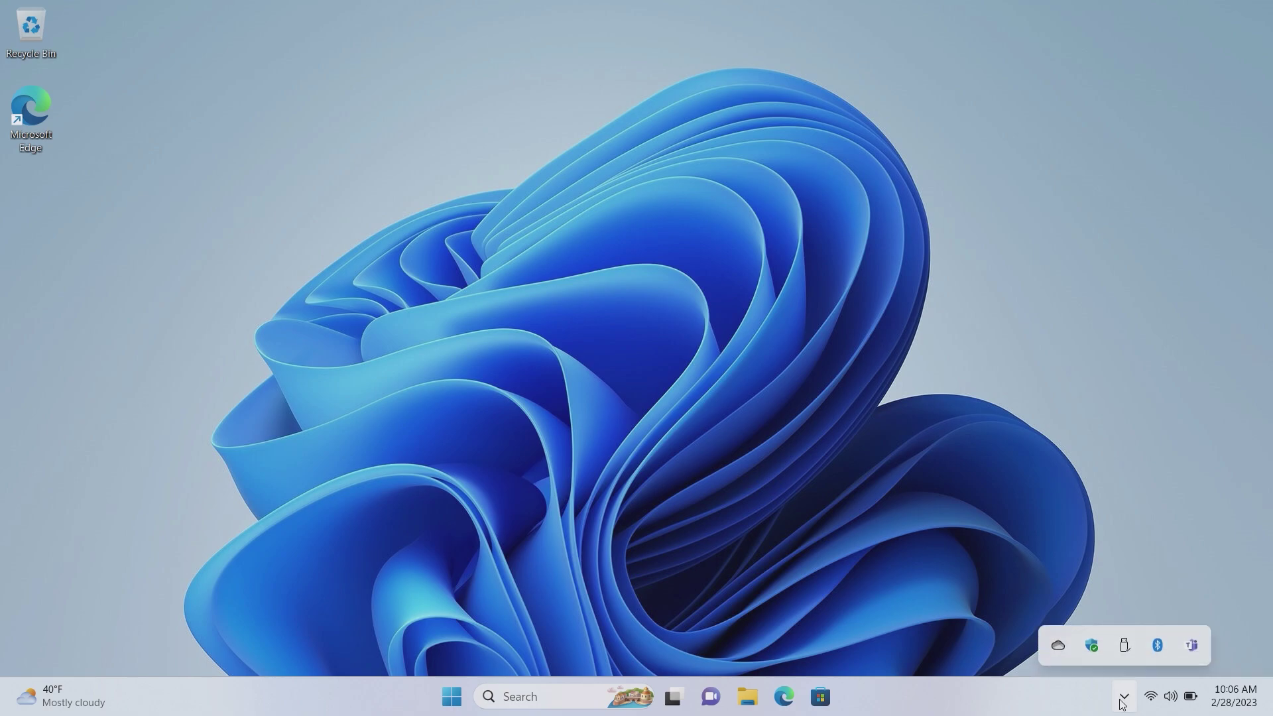
left_click(1122, 700)
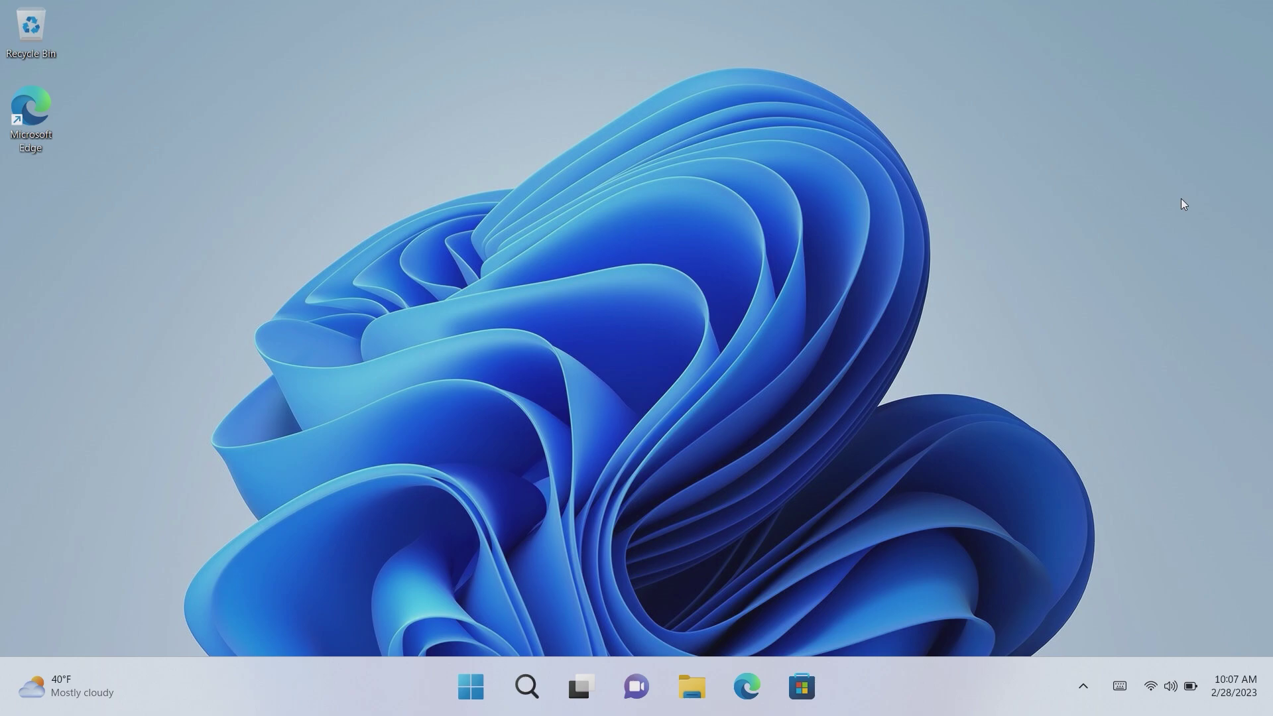
- Show and dismiss the Start menu, the hidden tray icons and the notification center in turn
left_click(471, 686)
key("super")
left_click(1082, 686)
key("Escape")
key("super+n")
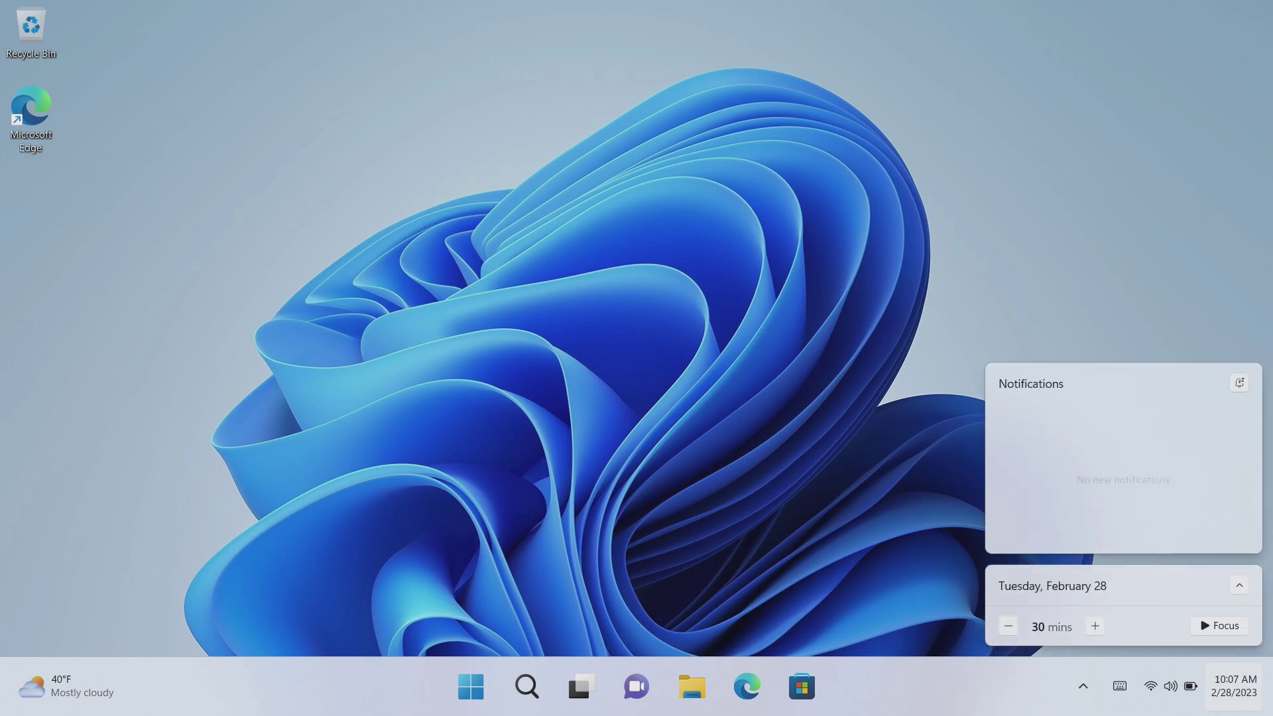
key("Escape")
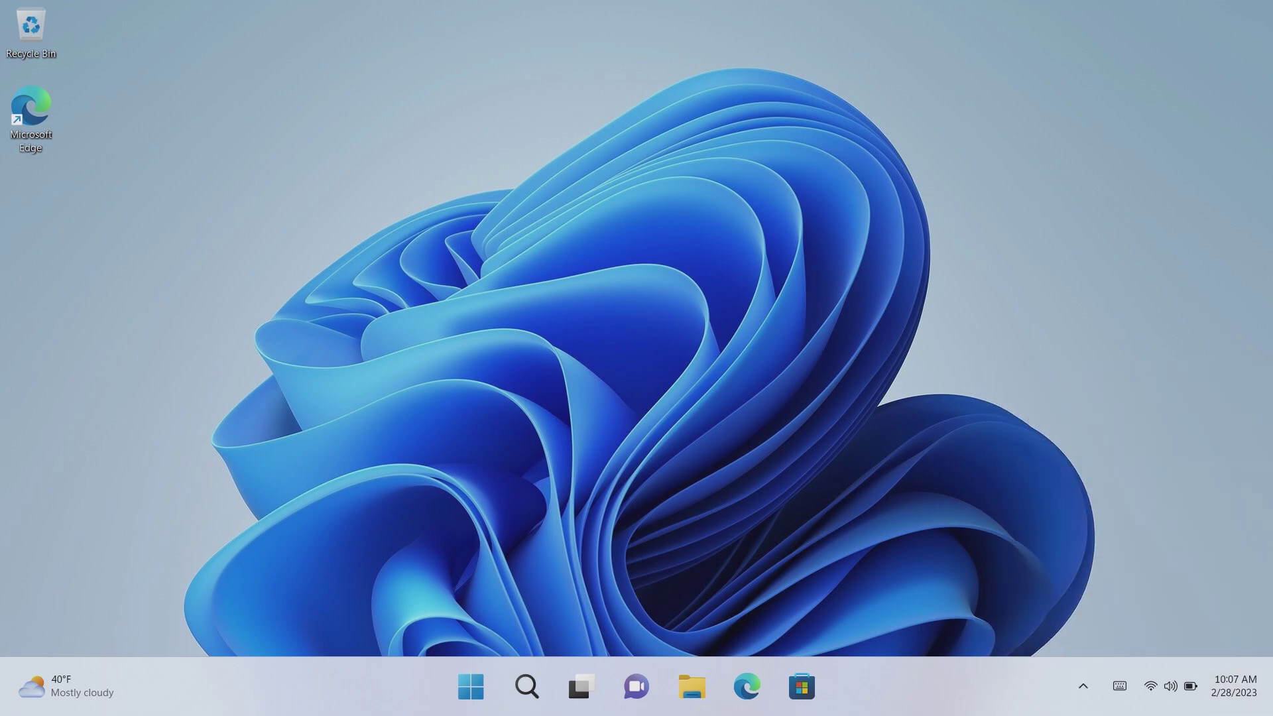
- Display the Start menu together with quick settings, close them and bring up the notification center
key("super")
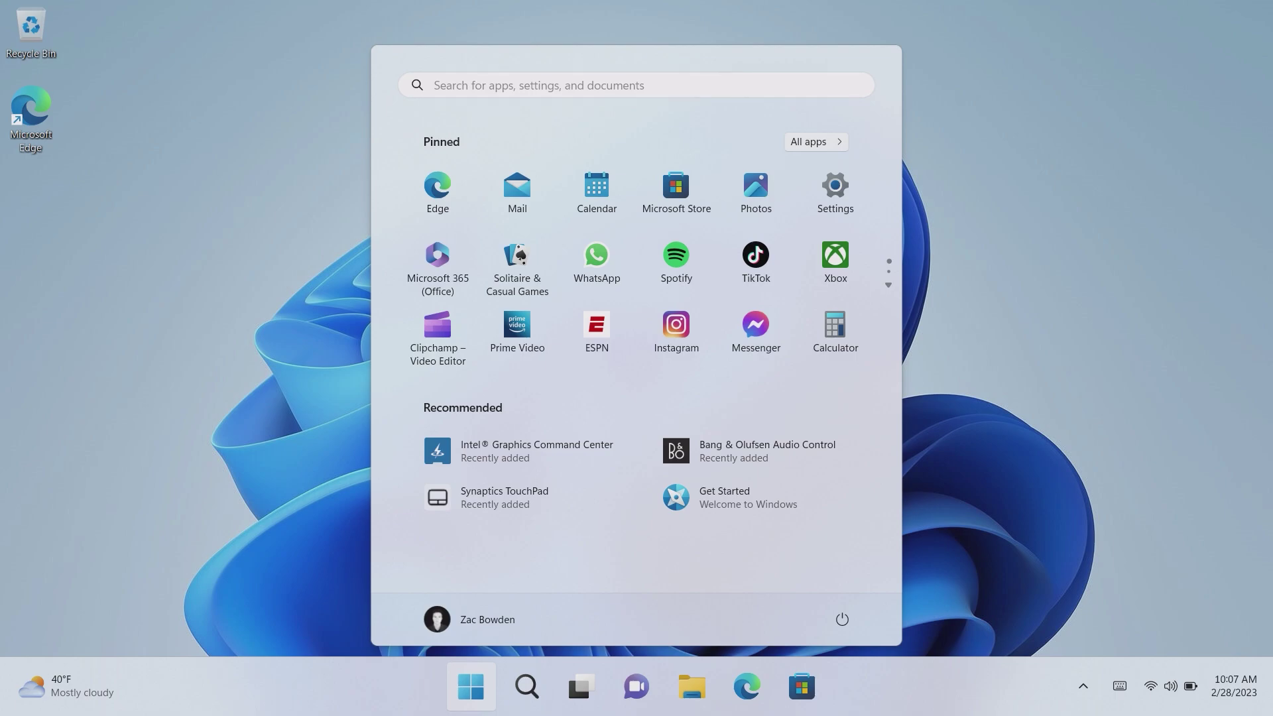
key("super+a")
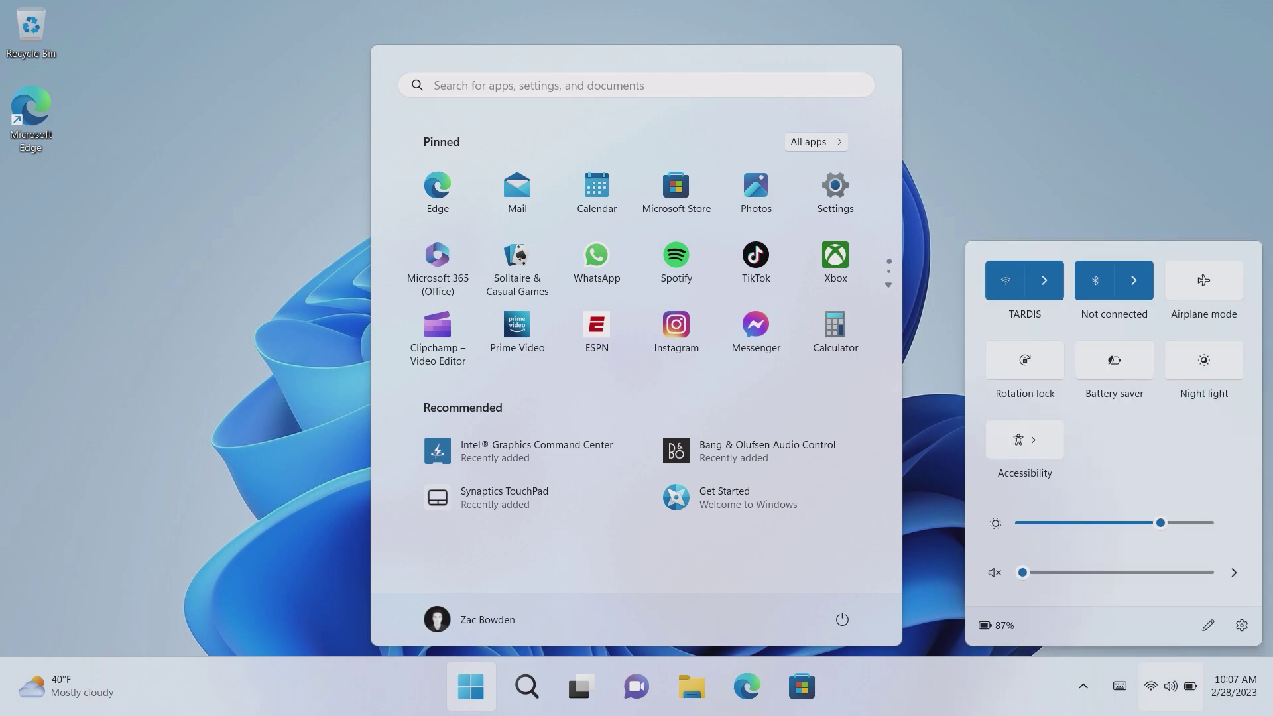
key("Escape")
key("super+n")
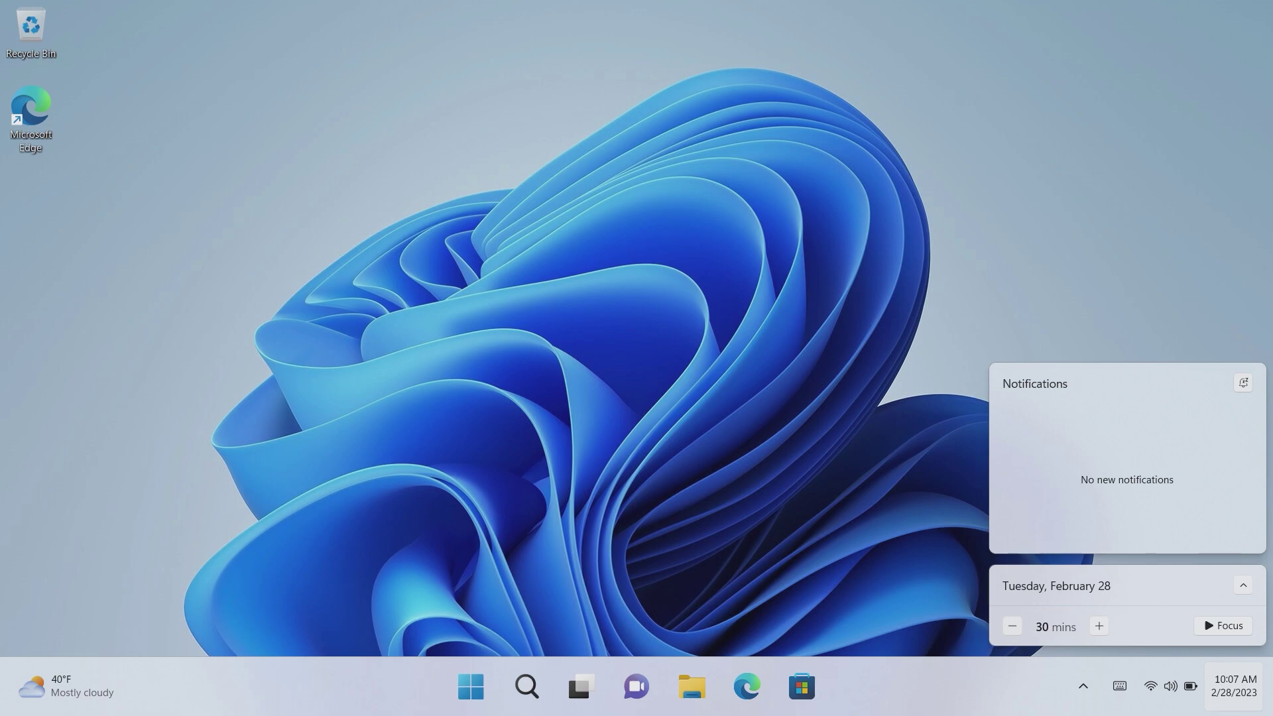
- Open the full-screen Widgets board, browse its news and widget feed, and close the board
key("super+w")
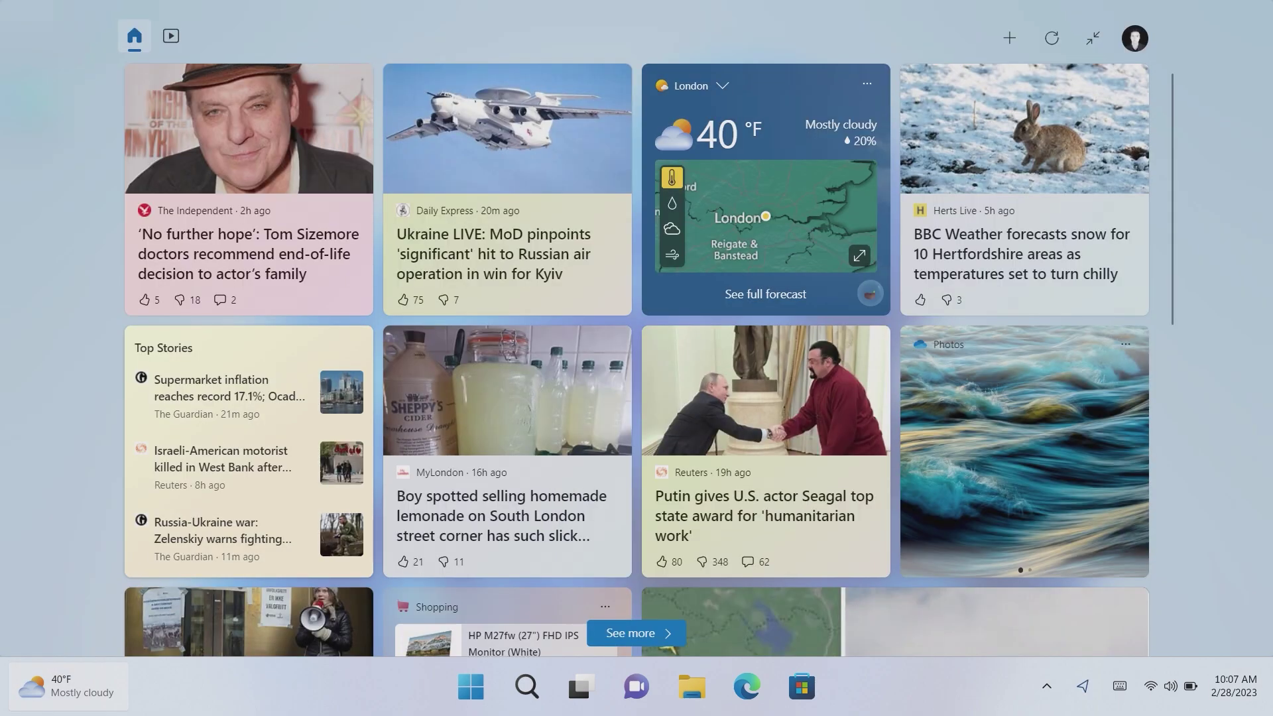
scroll(637, 358, "down", 5)
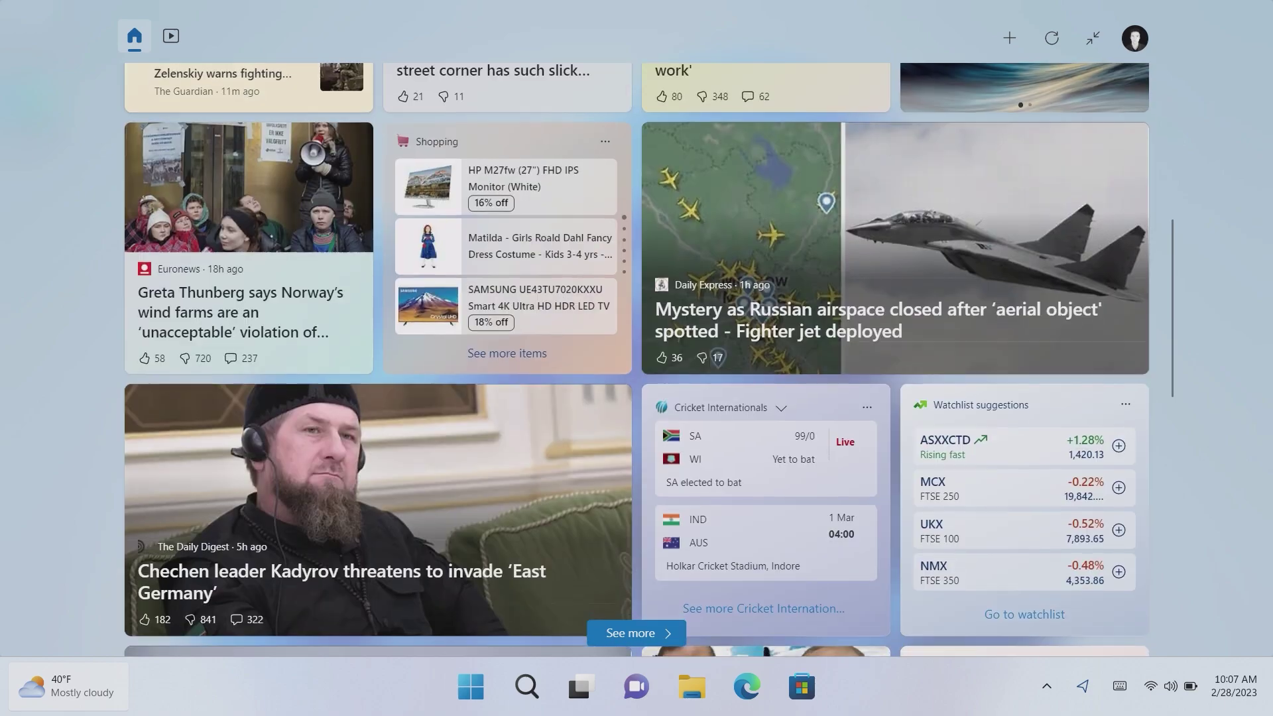
scroll(637, 358, "up", 5)
key("super+w")
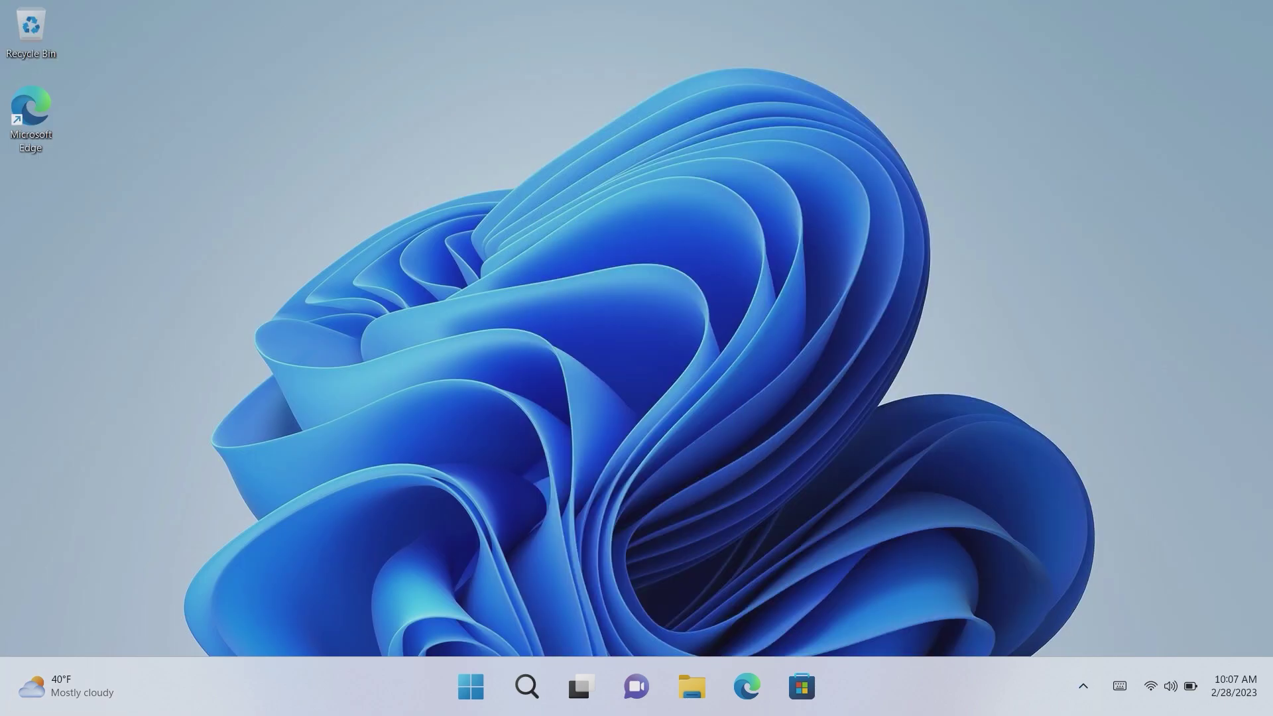
- Open Settings and look through the list of categories on the System page
key("super")
key("super+i")
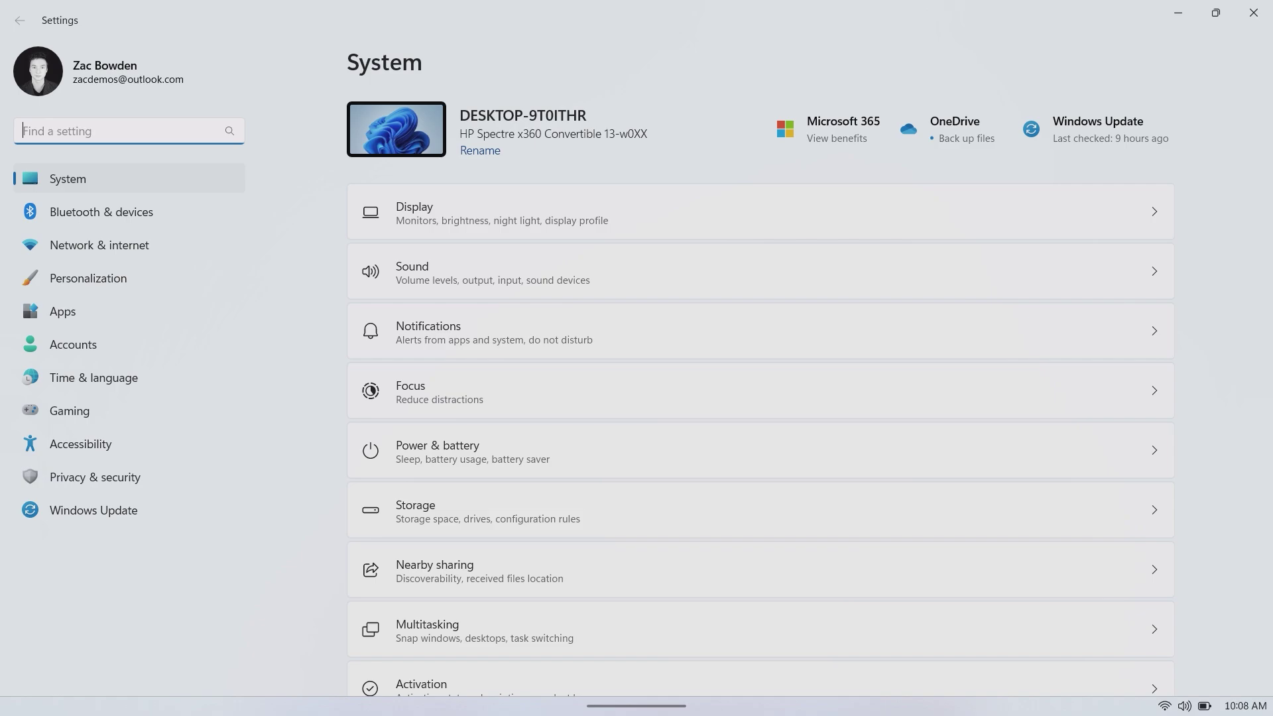
scroll(759, 391, "down", 5)
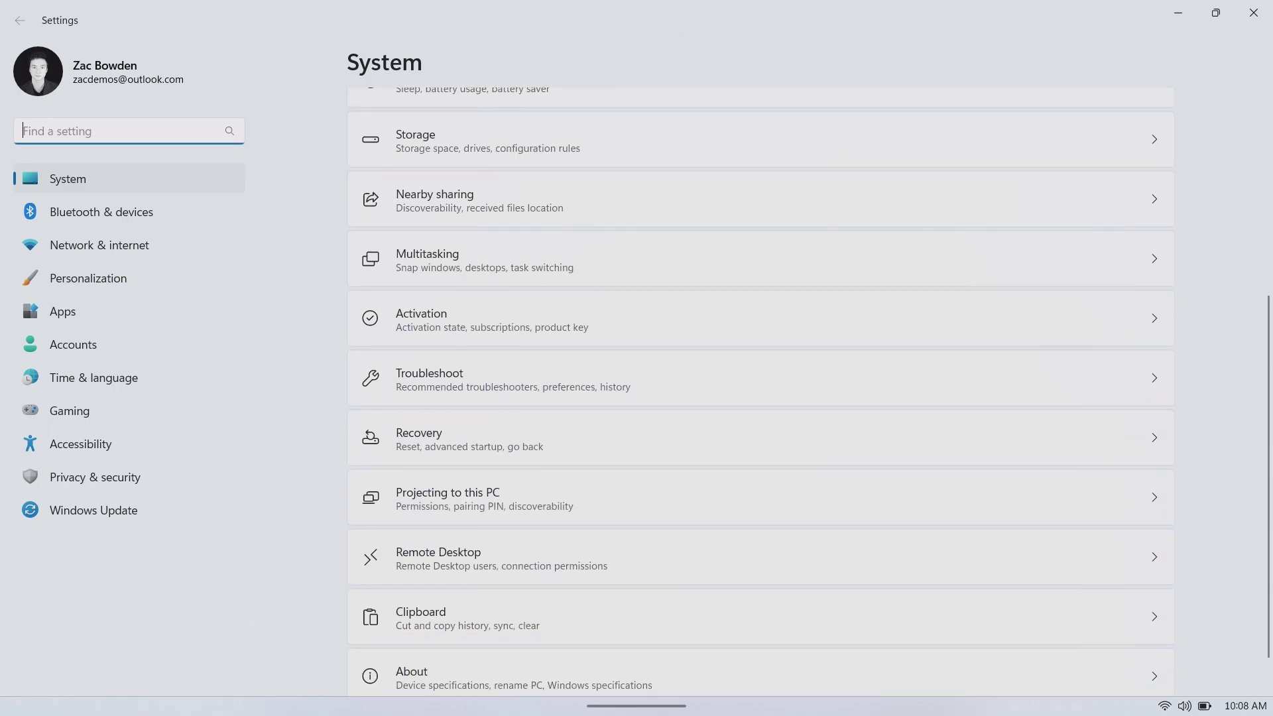
scroll(760, 391, "up", 5)
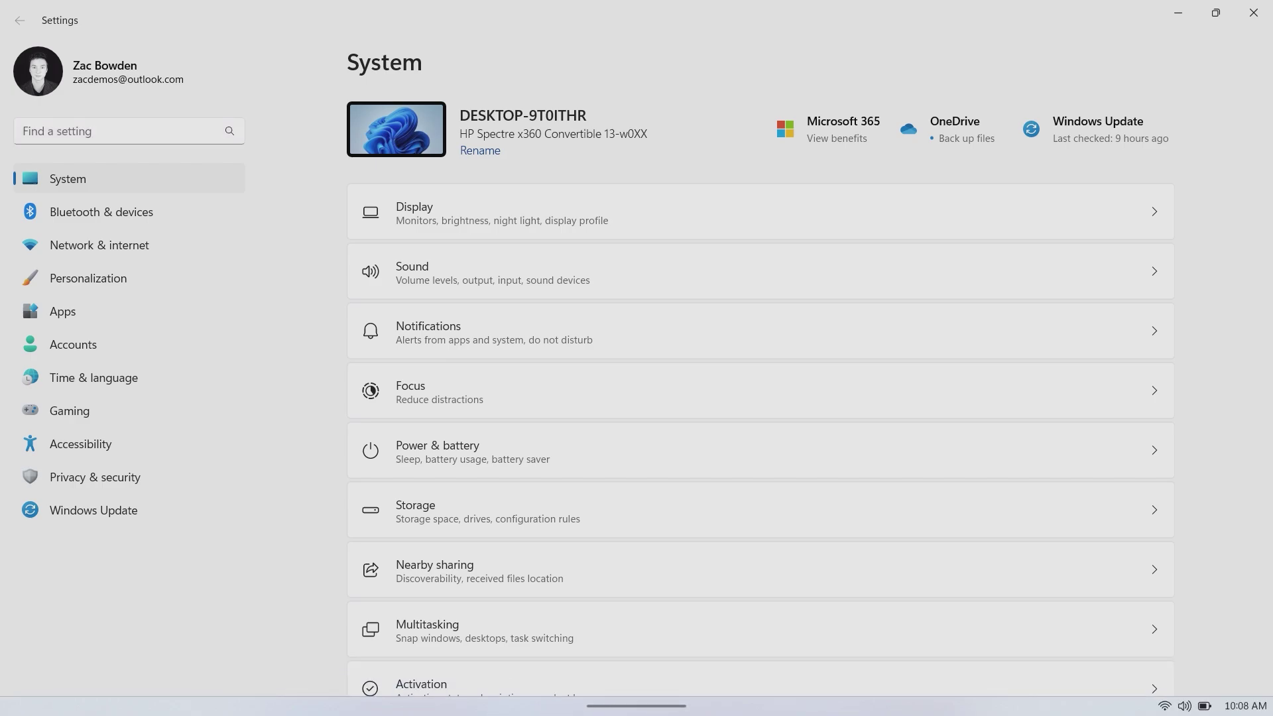
- Bring up and dismiss the Start menu repeatedly over maximized Settings to expand and collapse the tablet taskbar
key("super")
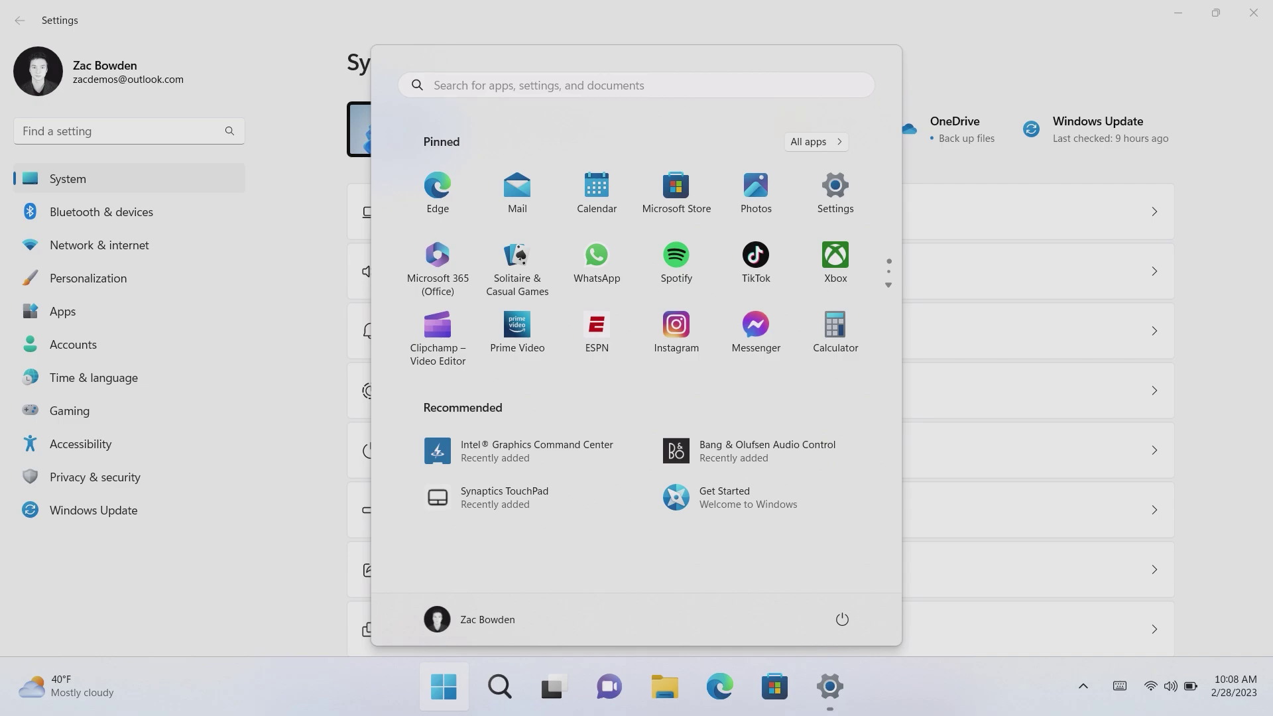
key("super")
scroll(761, 366, "down", 10)
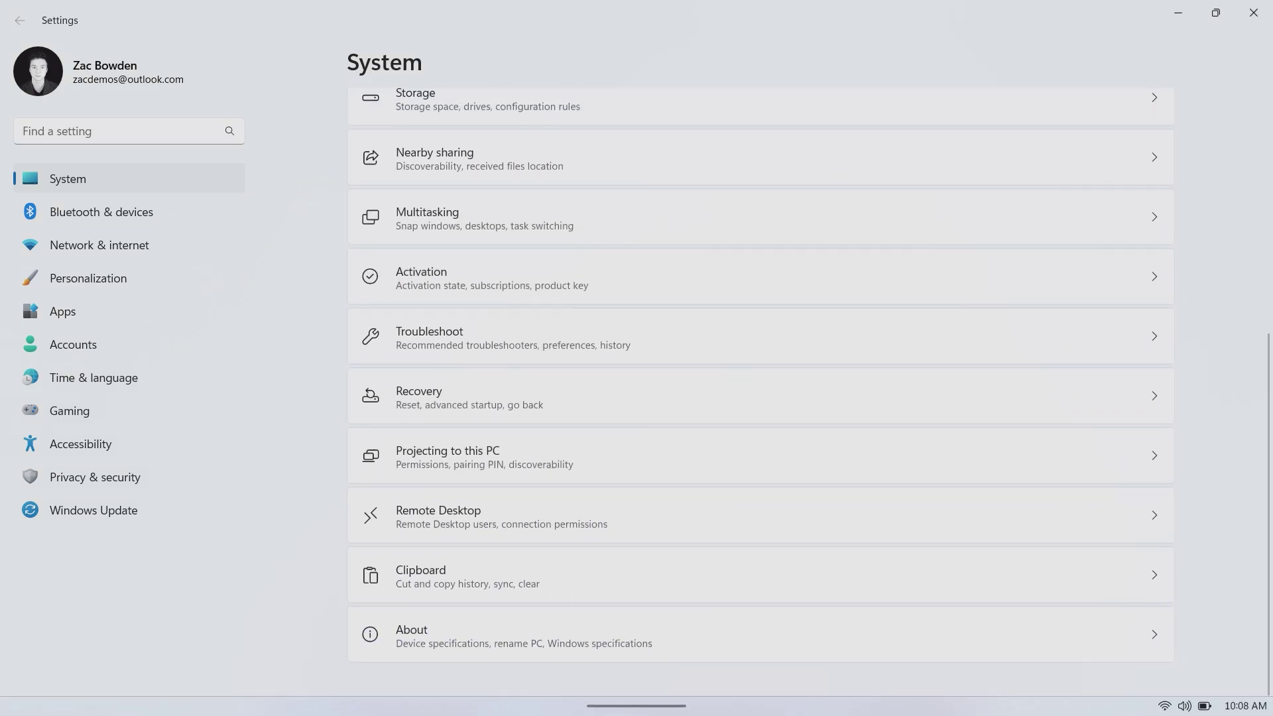
key("super")
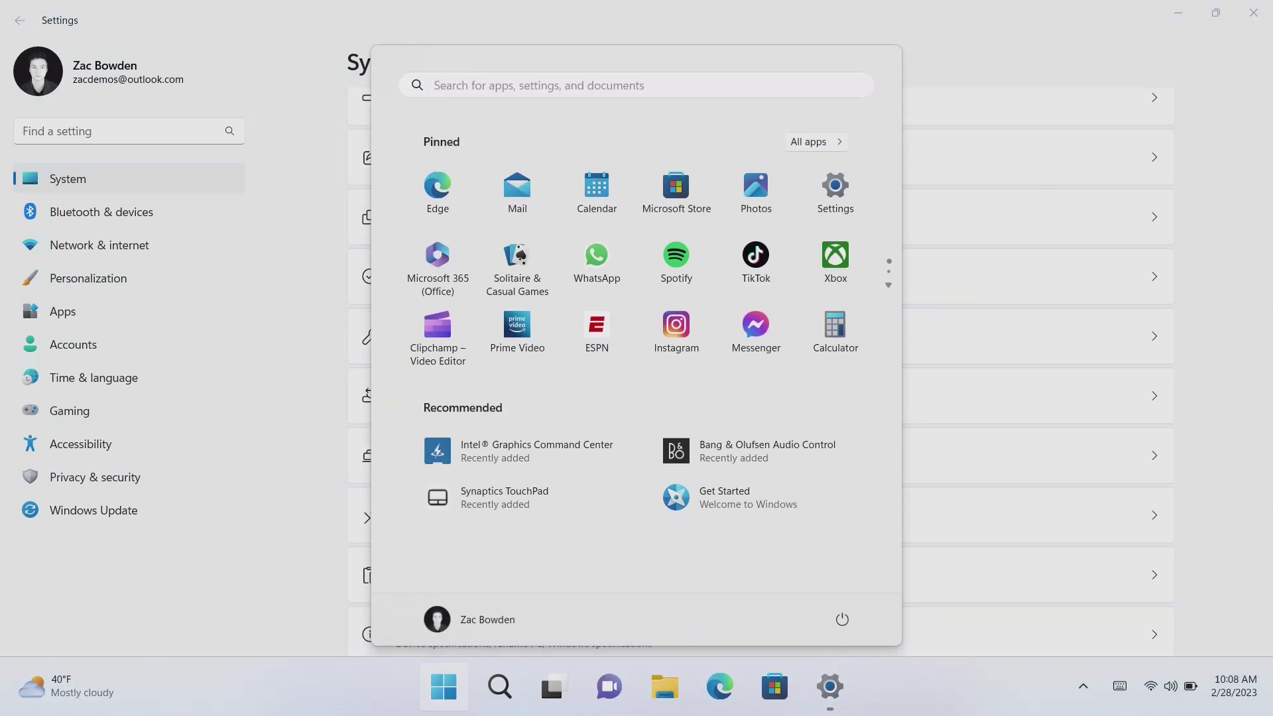
key("super")
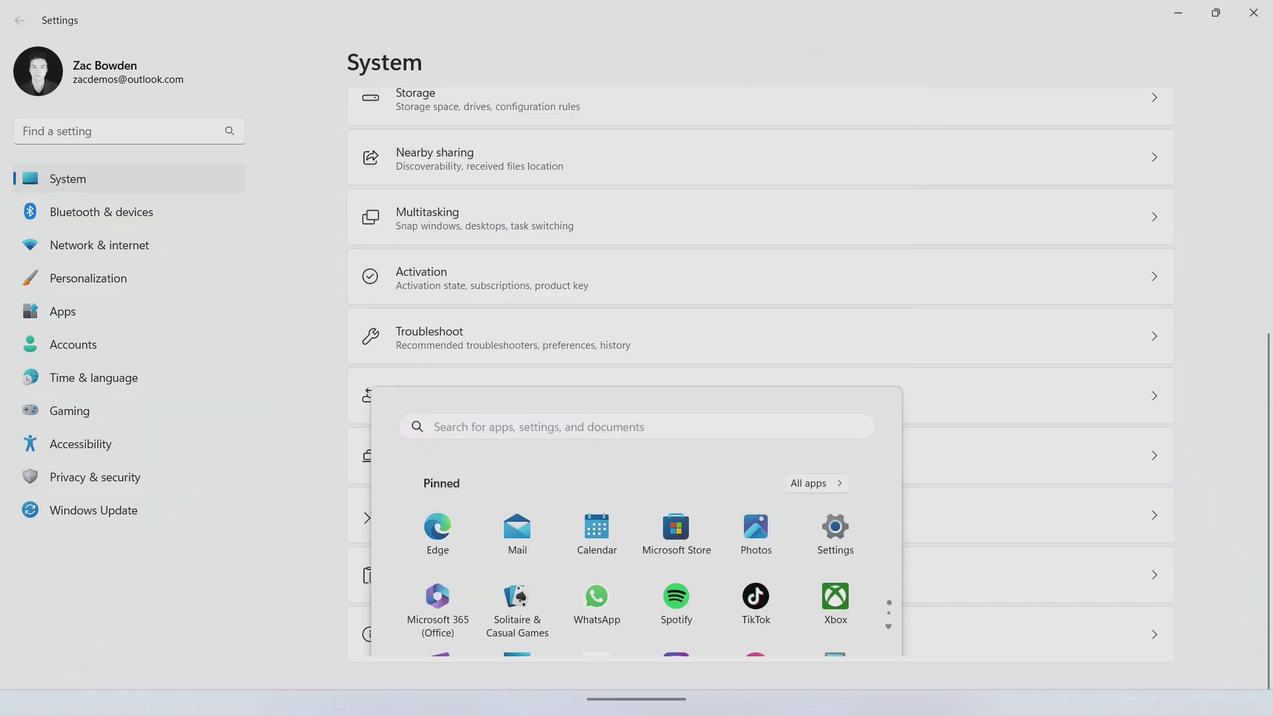
key("super")
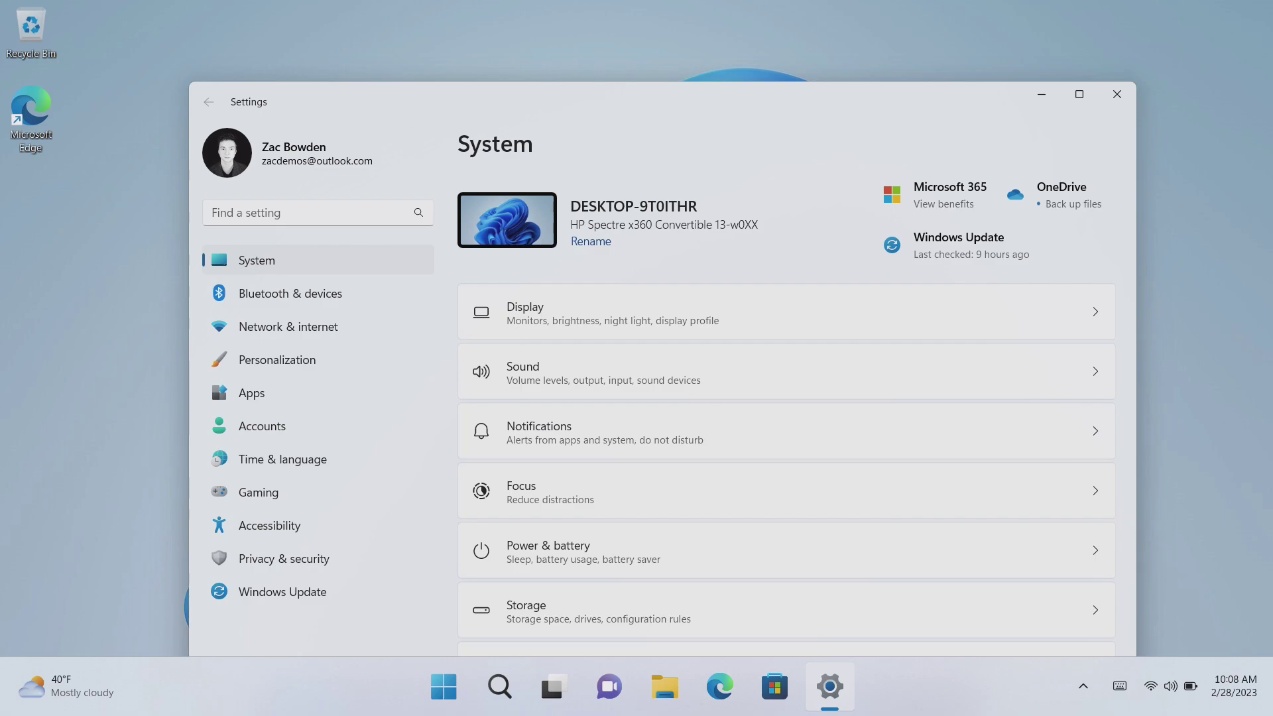
- Open Microsoft Store and snap it to the right half of the screen with Settings filling the left half
left_click(775, 687)
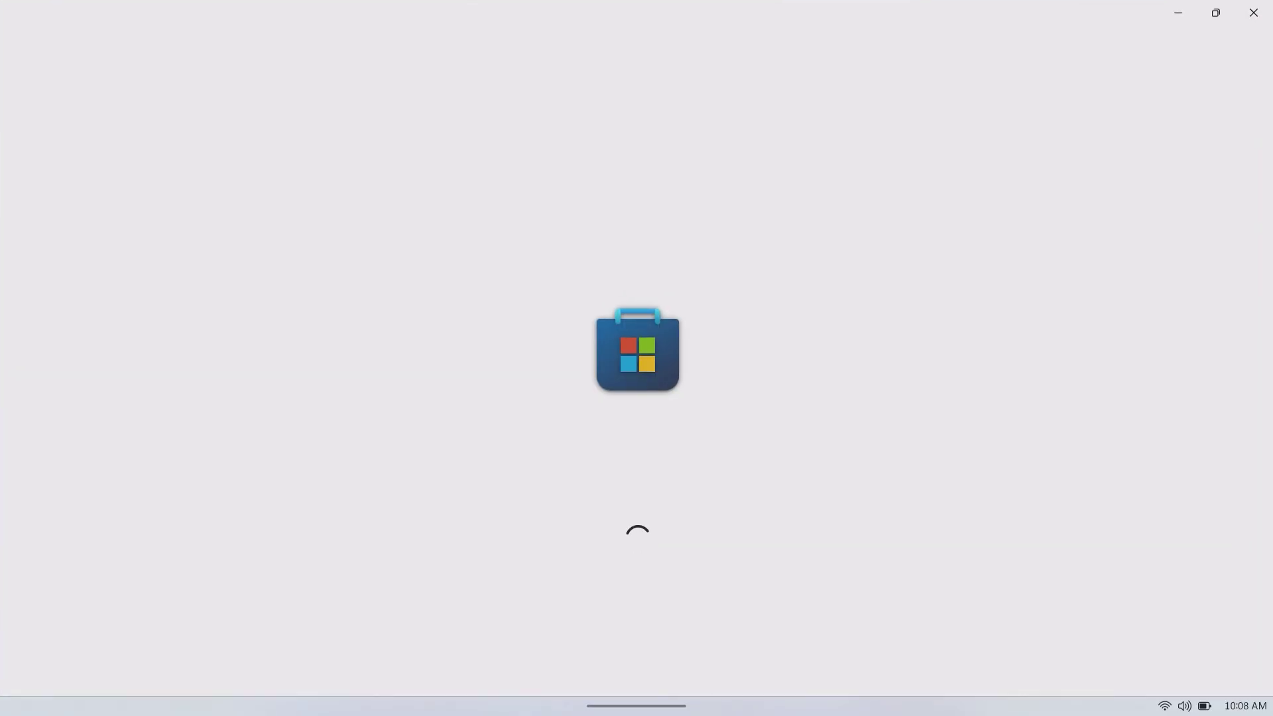
key("super+Right")
key("Return")
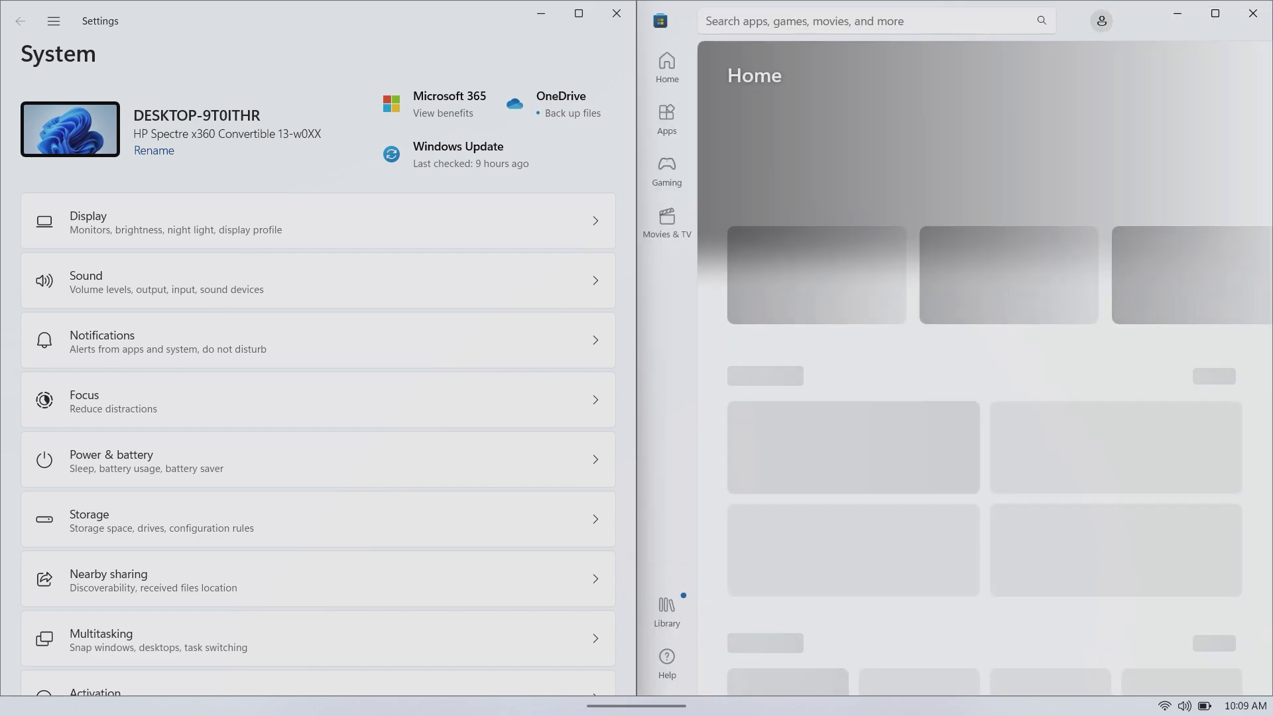
- Show and hide the Start menu over the snapped windows, and close both Settings and Microsoft Store
key("super")
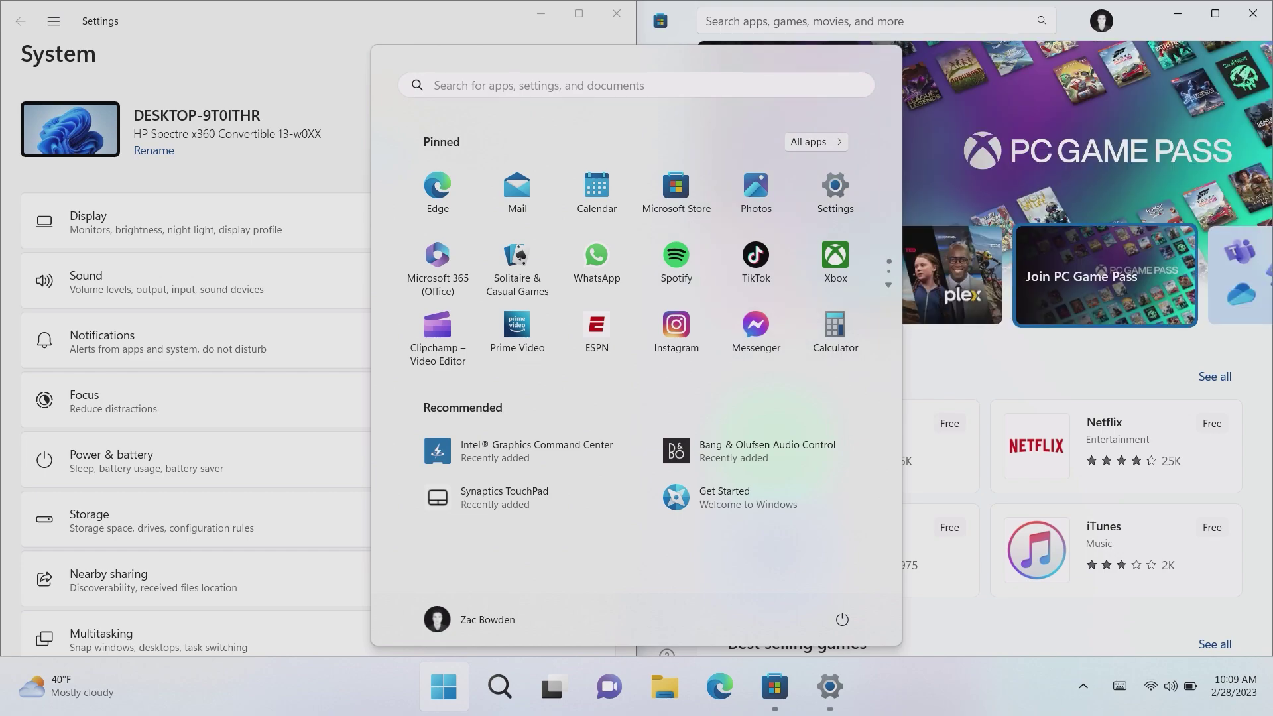
key("super")
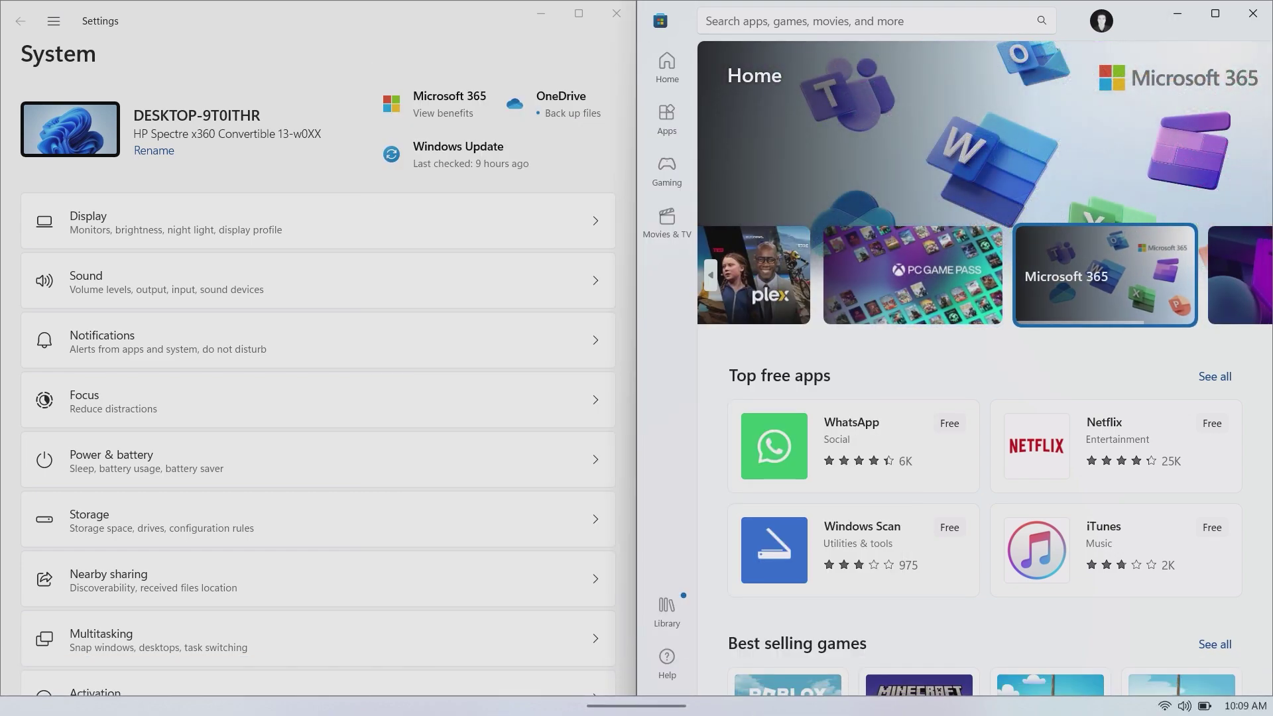
key("alt+F4")
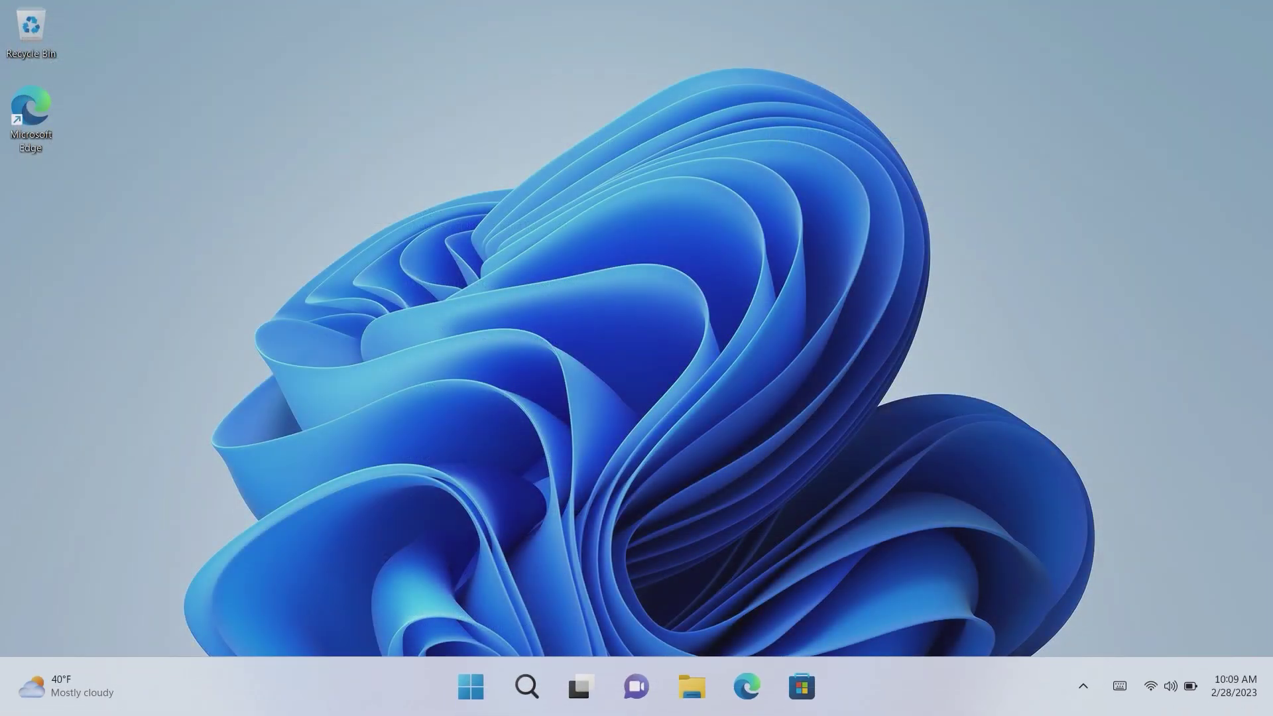
- Open Task Manager, filter the processes by "explorer" and select Windows Explorer
key("super+x")
left_click(498, 427)
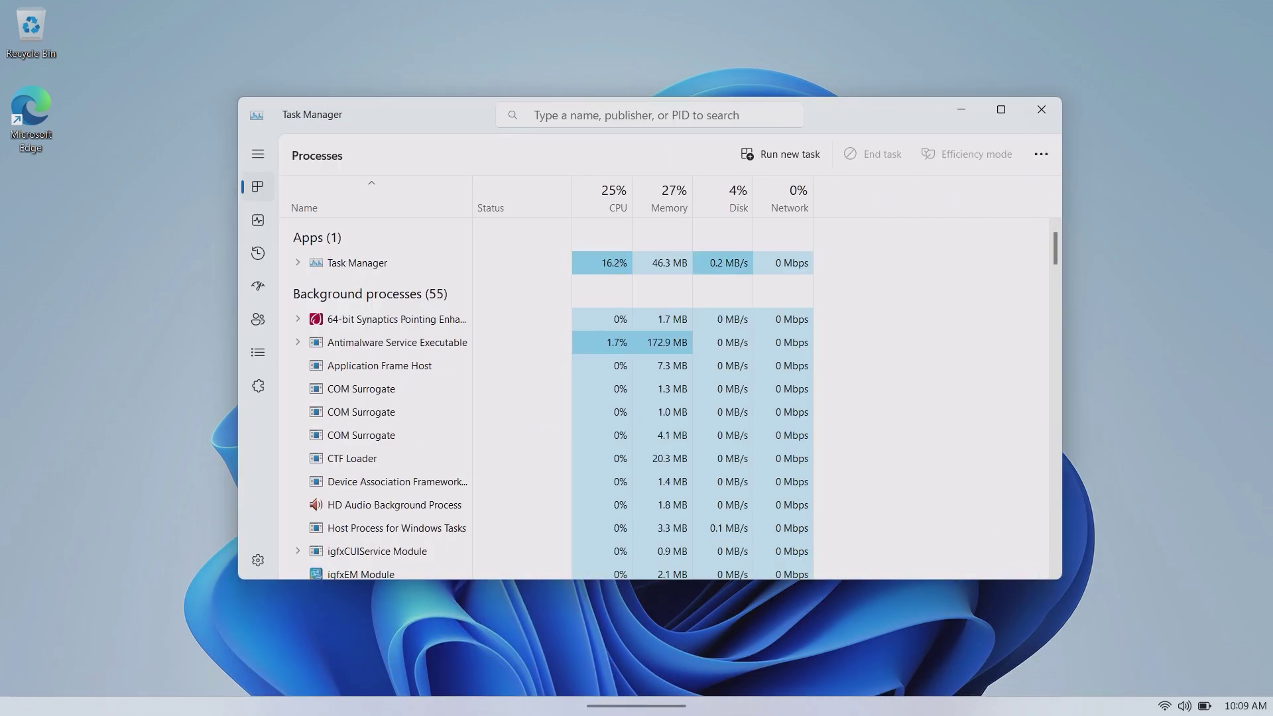
left_click(636, 114)
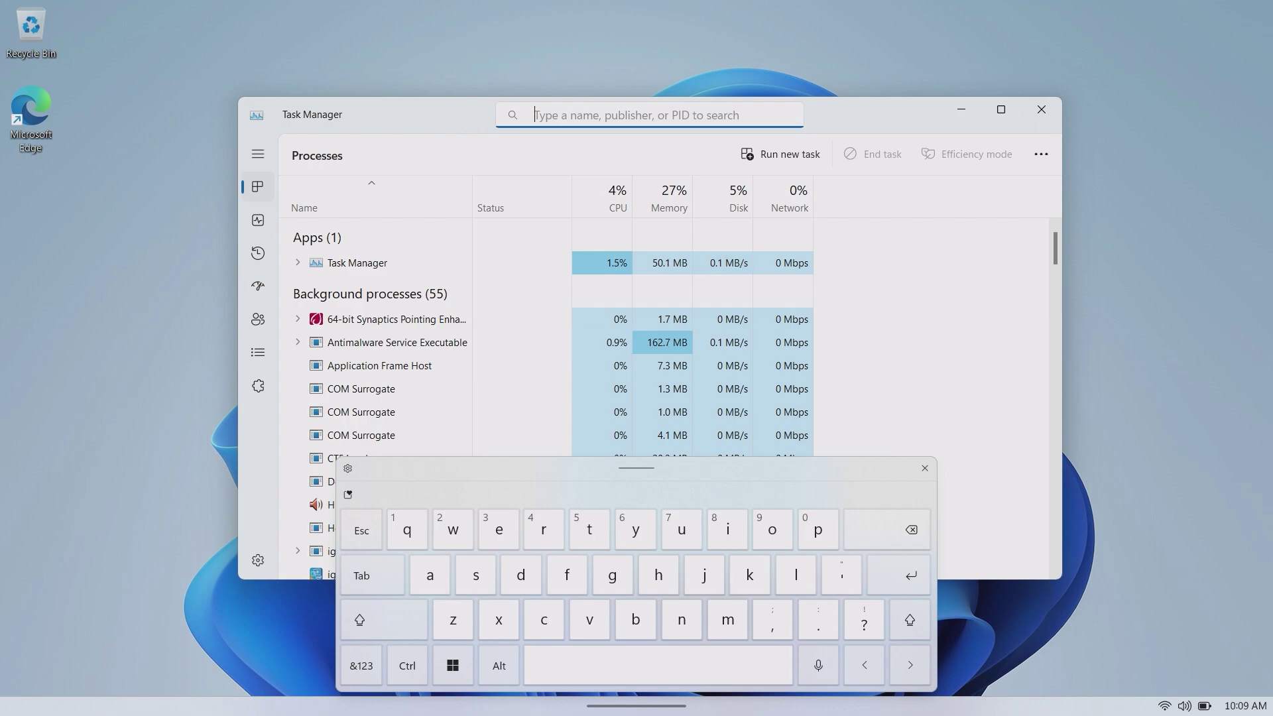
type("explorer")
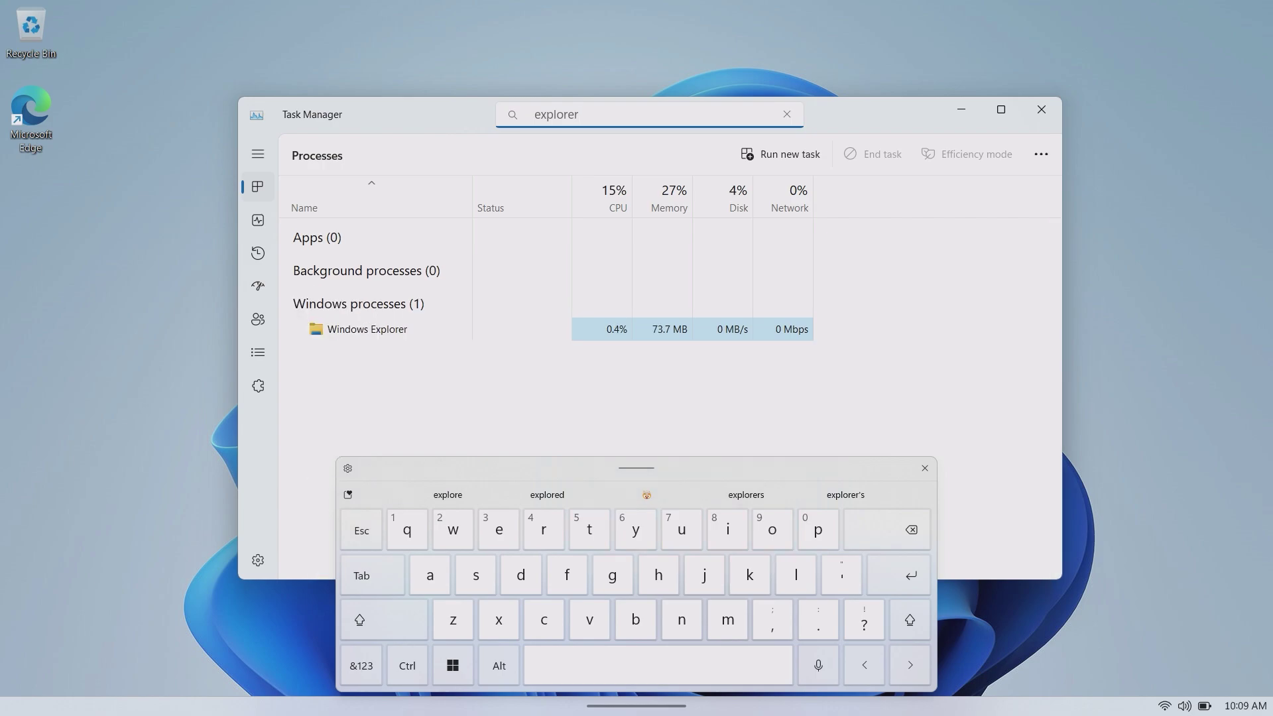
left_click(367, 329)
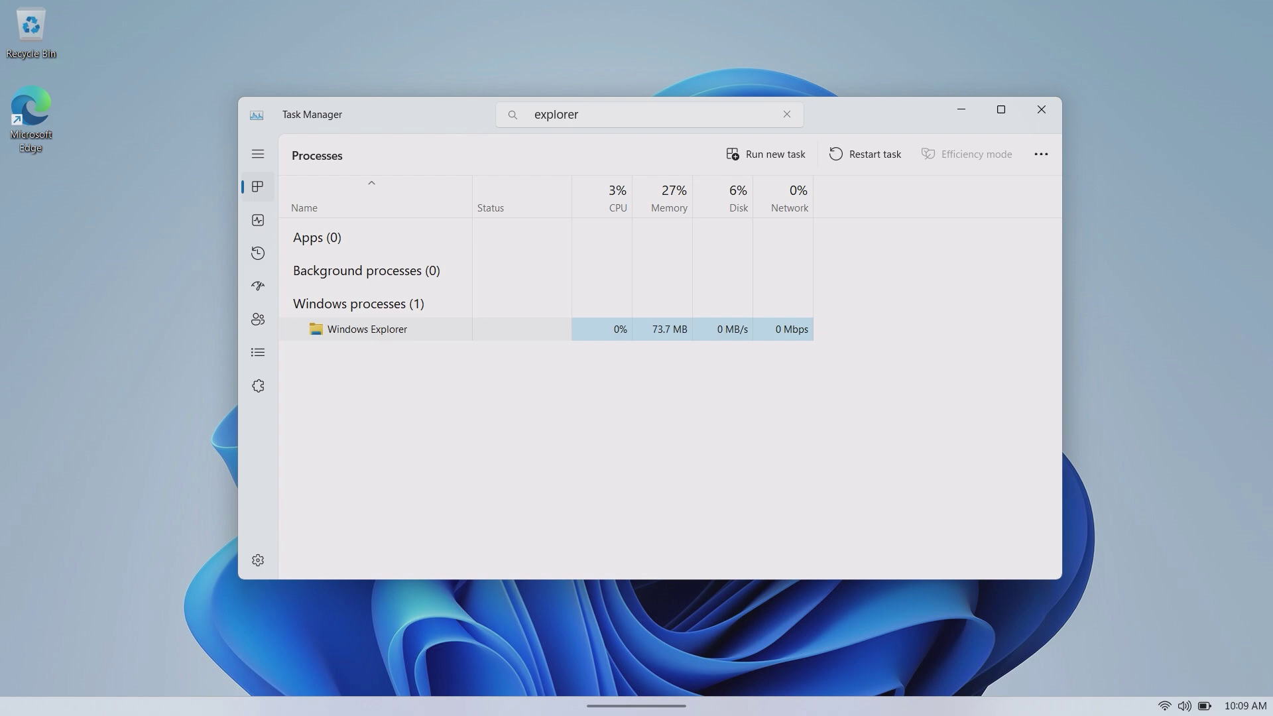
- Clear the Task Manager search and browse the full process list, selecting Windows Logon Application along the way
left_click(578, 114)
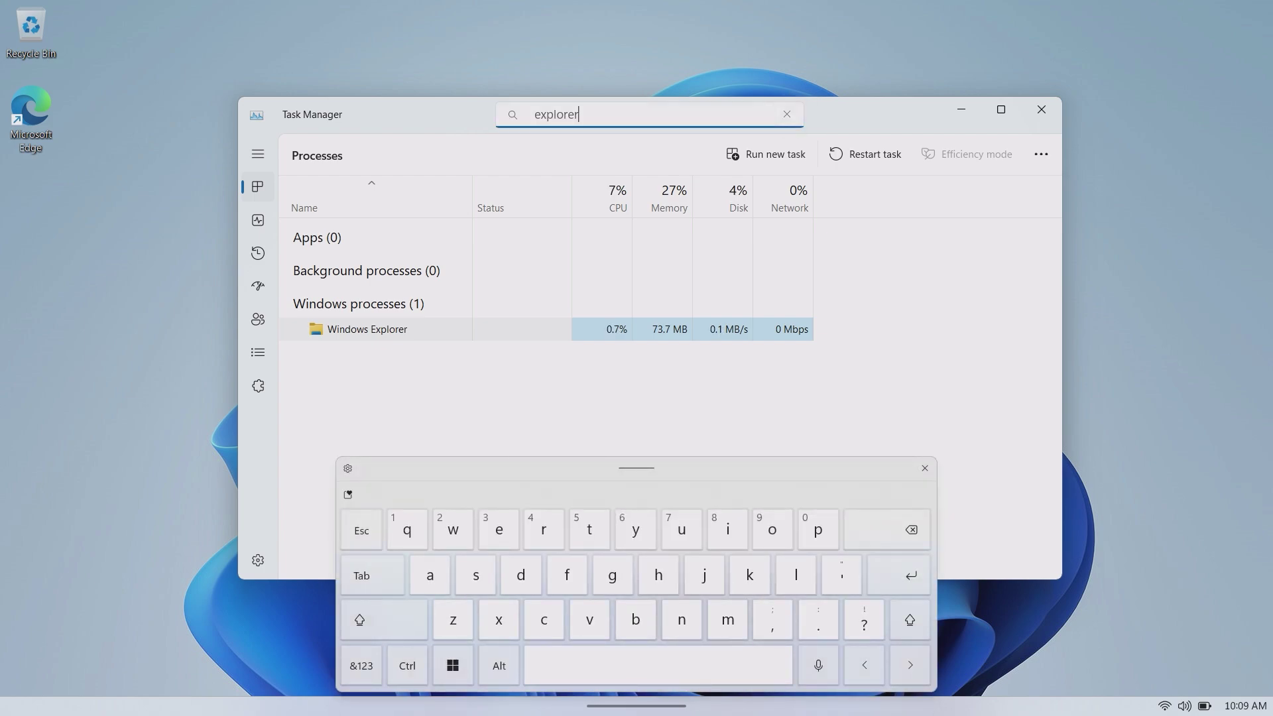
key("Escape")
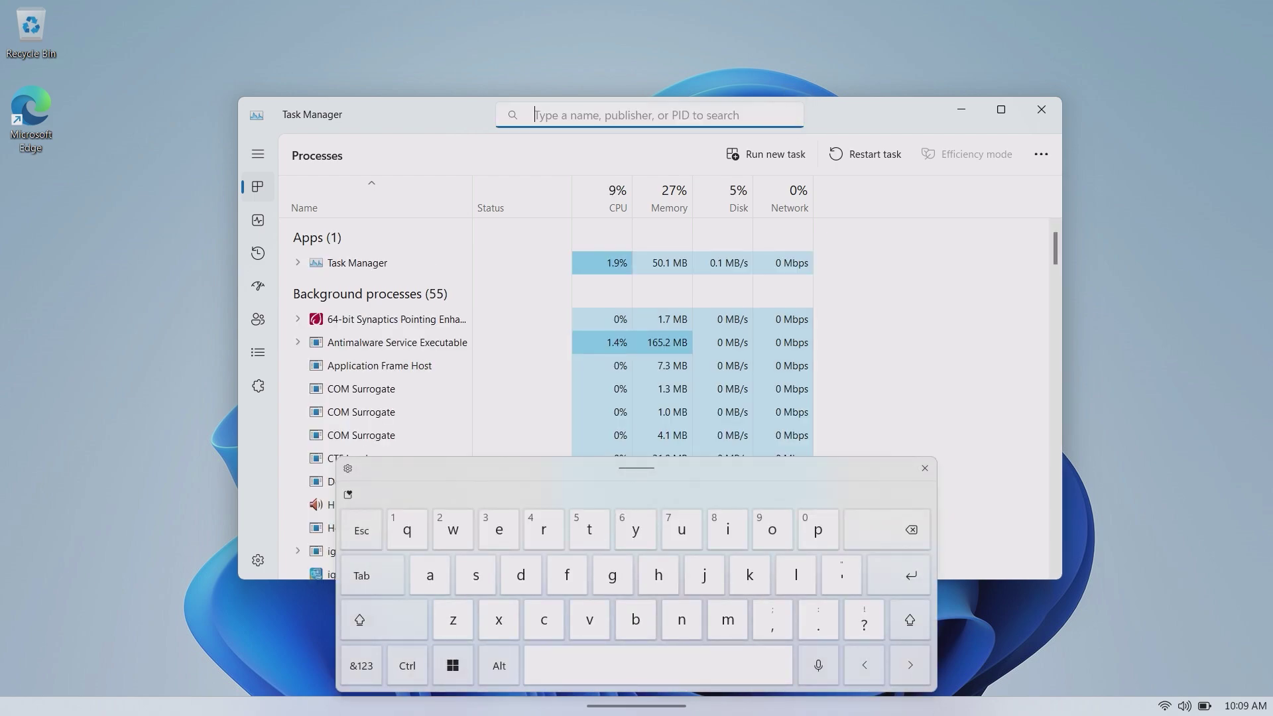
scroll(676, 397, "down", 15)
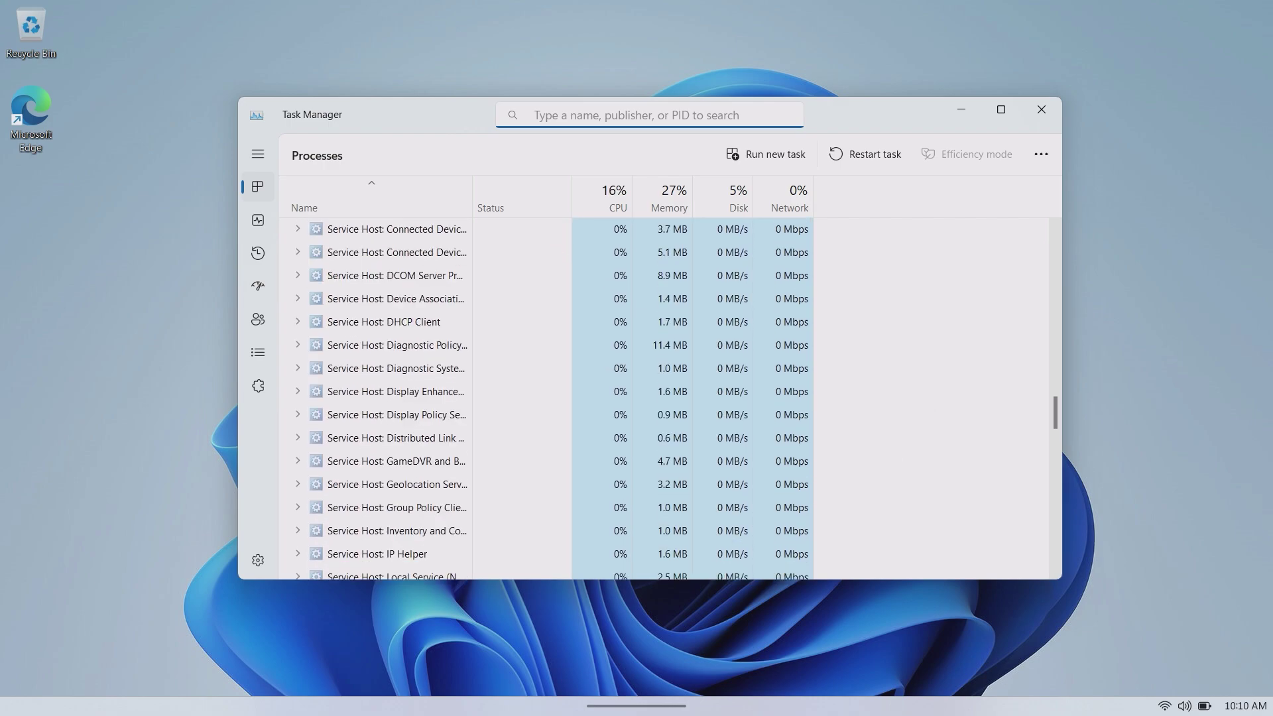
scroll(649, 398, "down", 10)
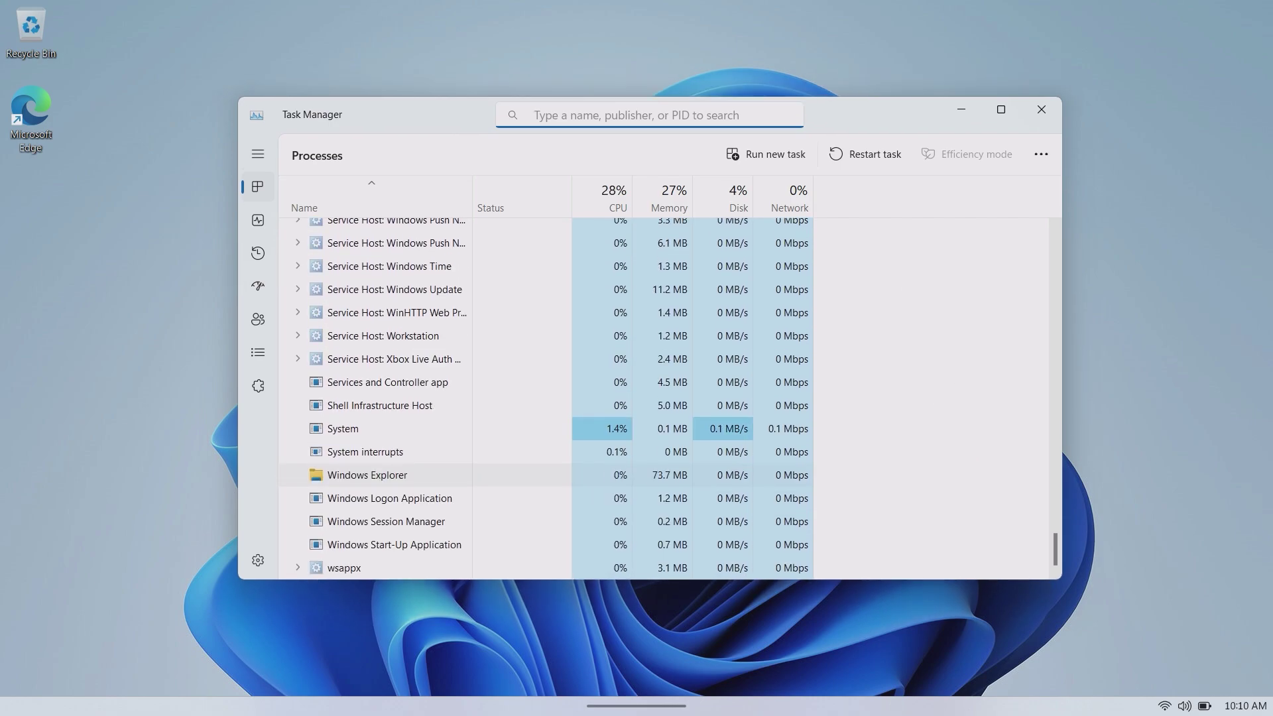
left_click(390, 497)
scroll(670, 398, "up", 15)
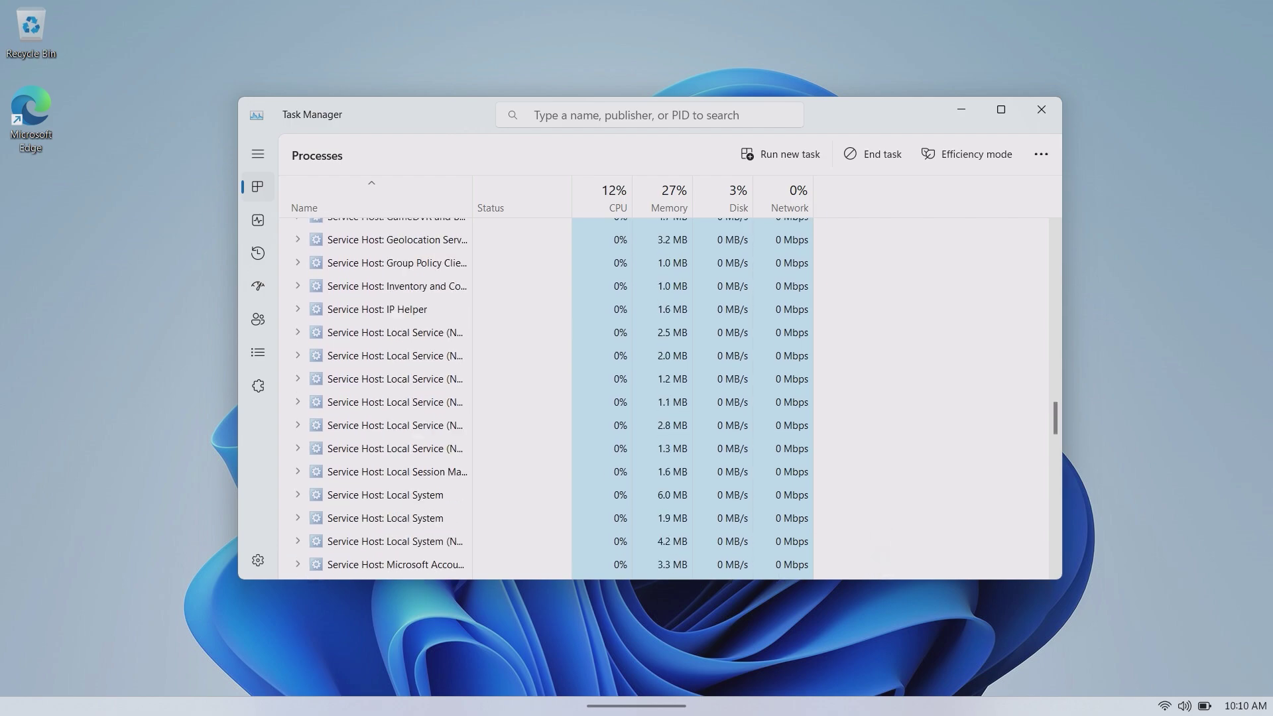
scroll(670, 398, "up", 8)
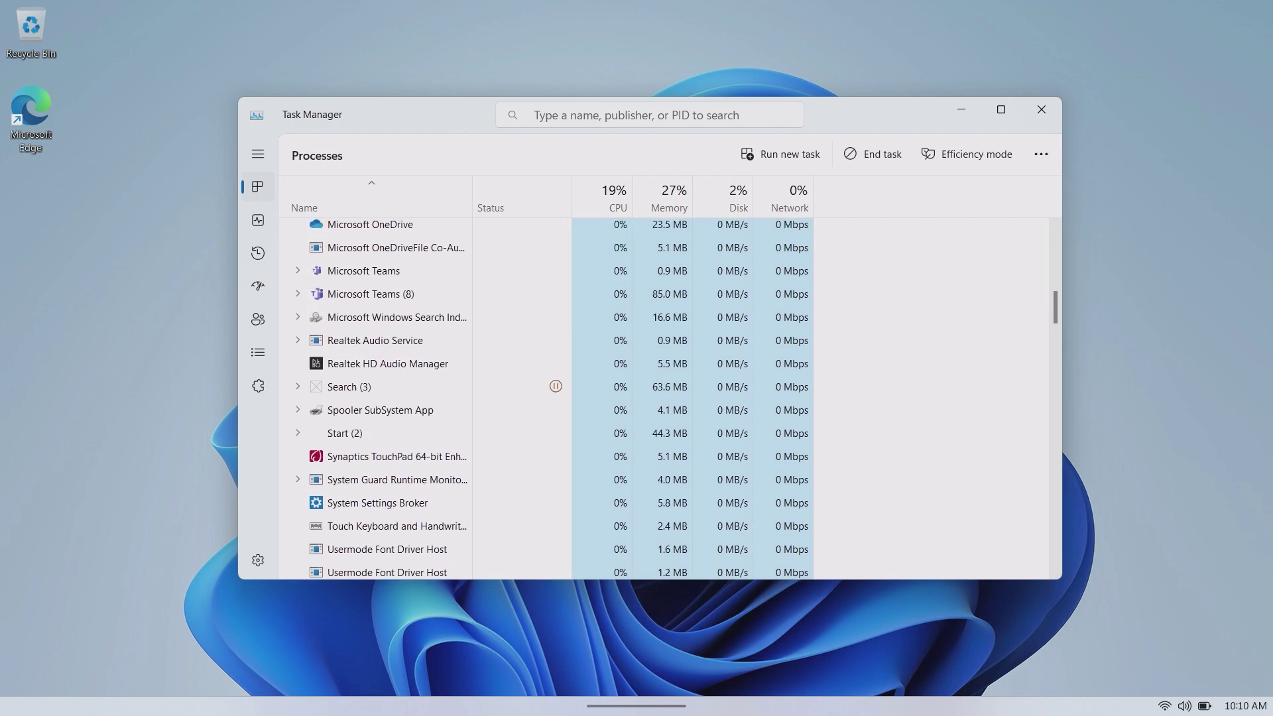
scroll(669, 398, "up", 10)
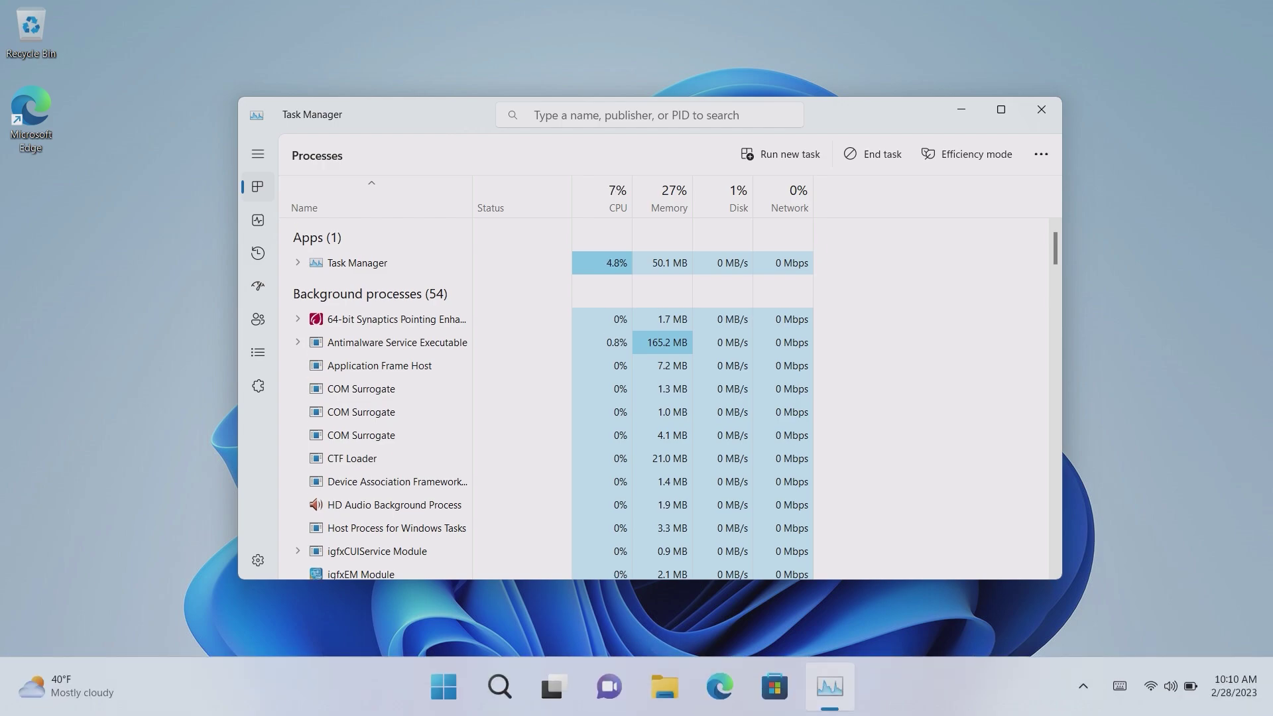
- Launch Notepad from the list of all apps and add a second blank tab
key("super")
left_click(810, 139)
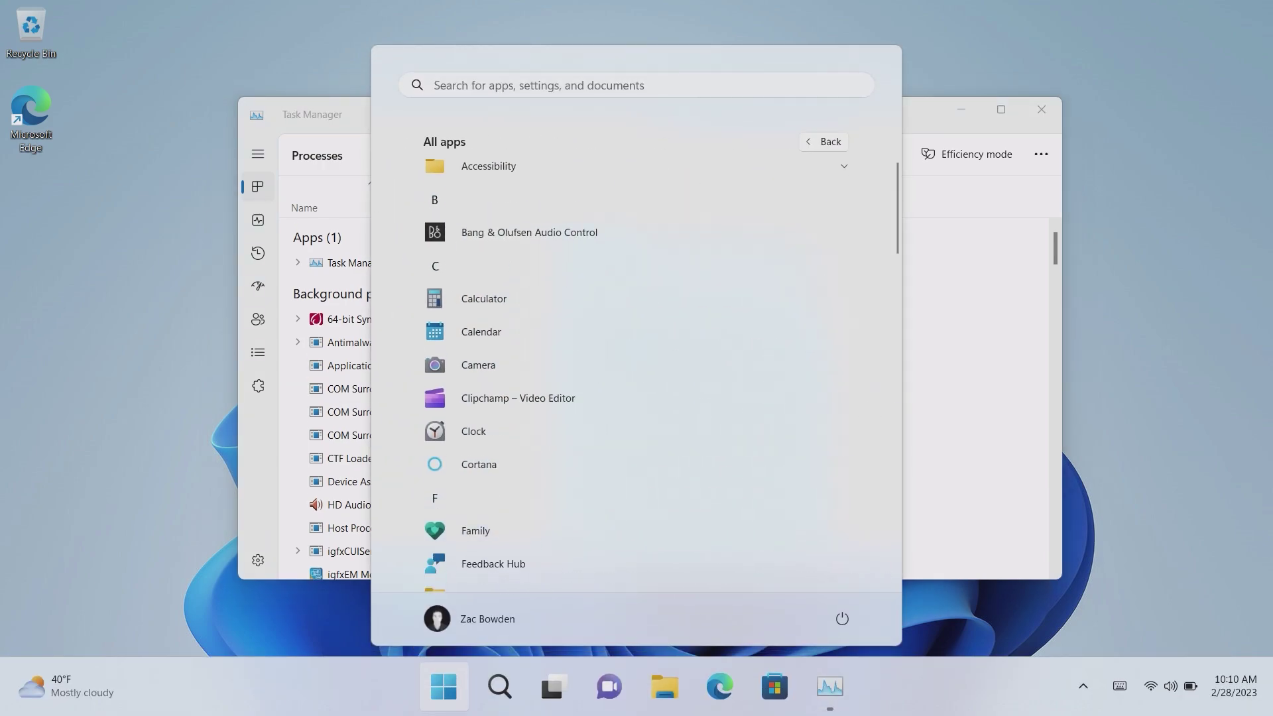
scroll(637, 364, "down", 10)
left_click(481, 277)
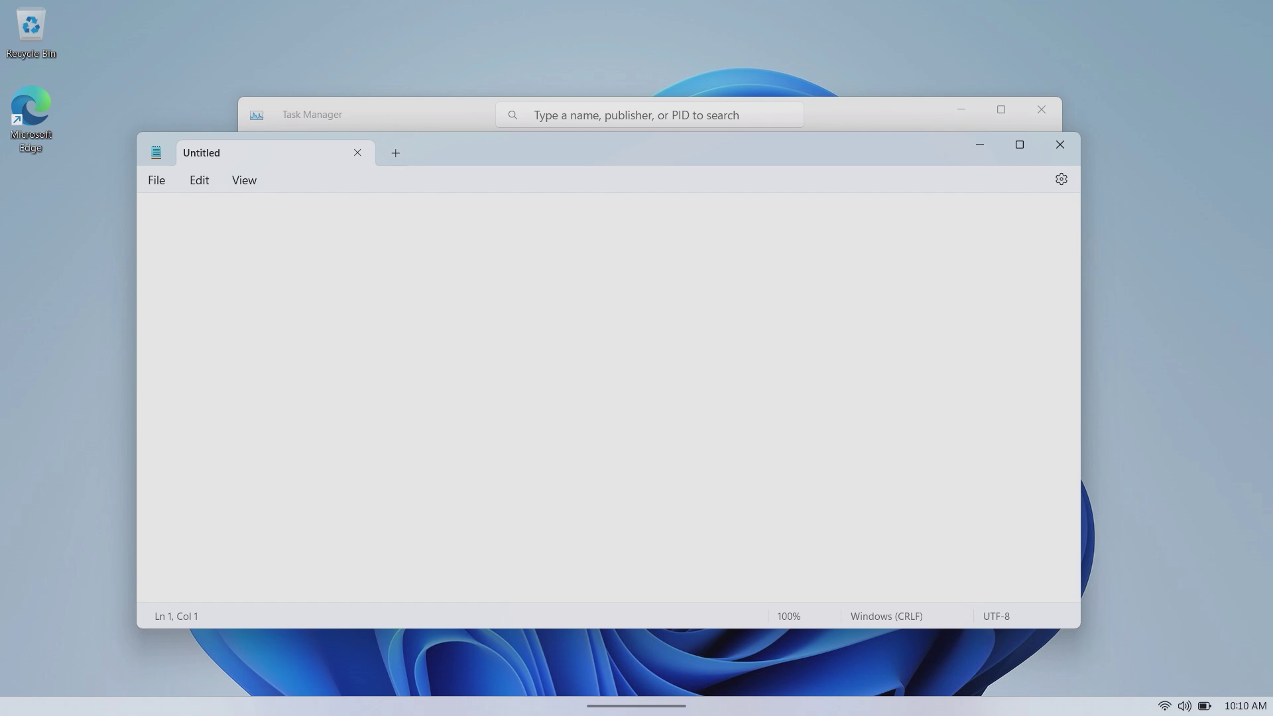
key("ctrl+n")
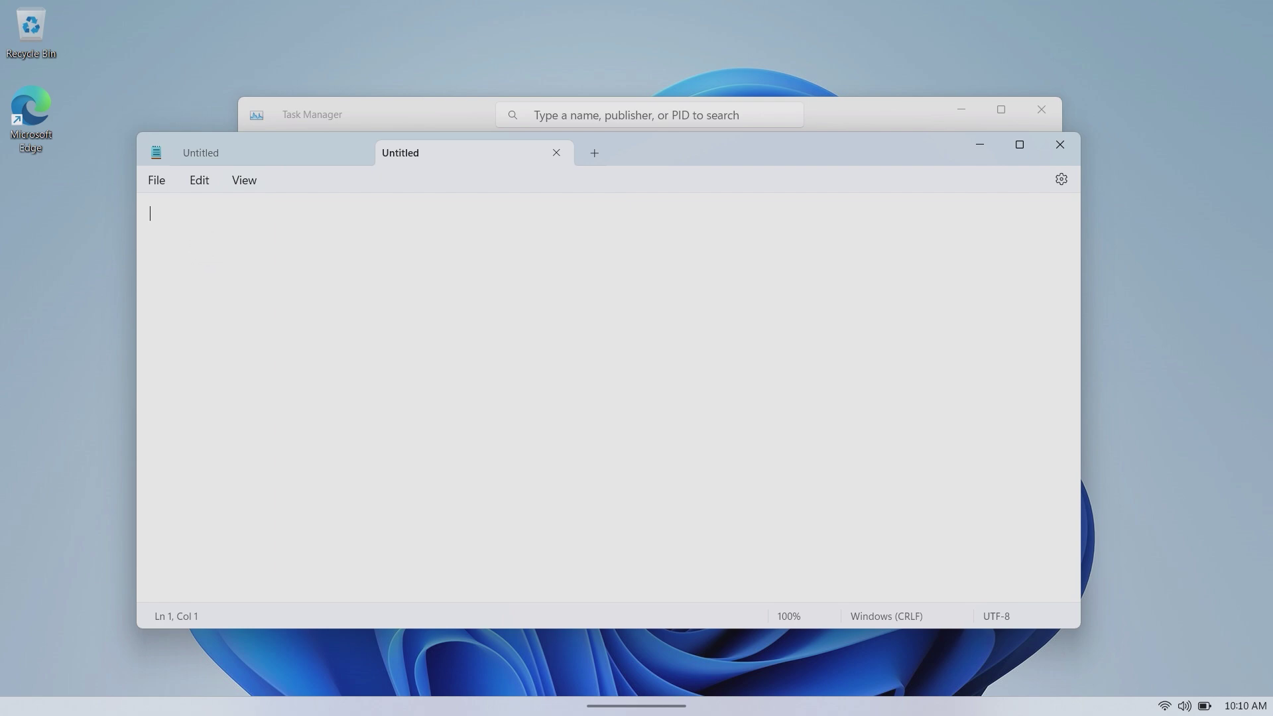
- Enter "Hey theren" in the second Notepad tab and "Whats up" in the first tab
type("Hey theren")
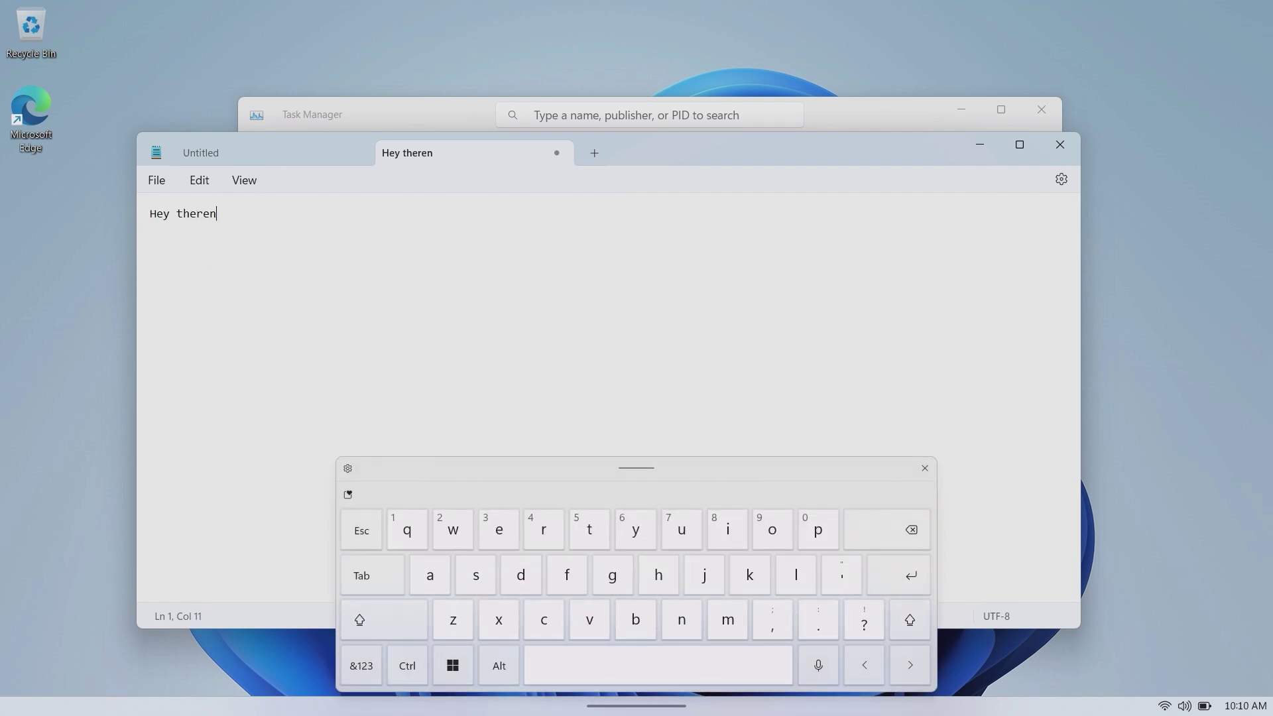
key("ctrl+shift+Tab")
type("Whats up")
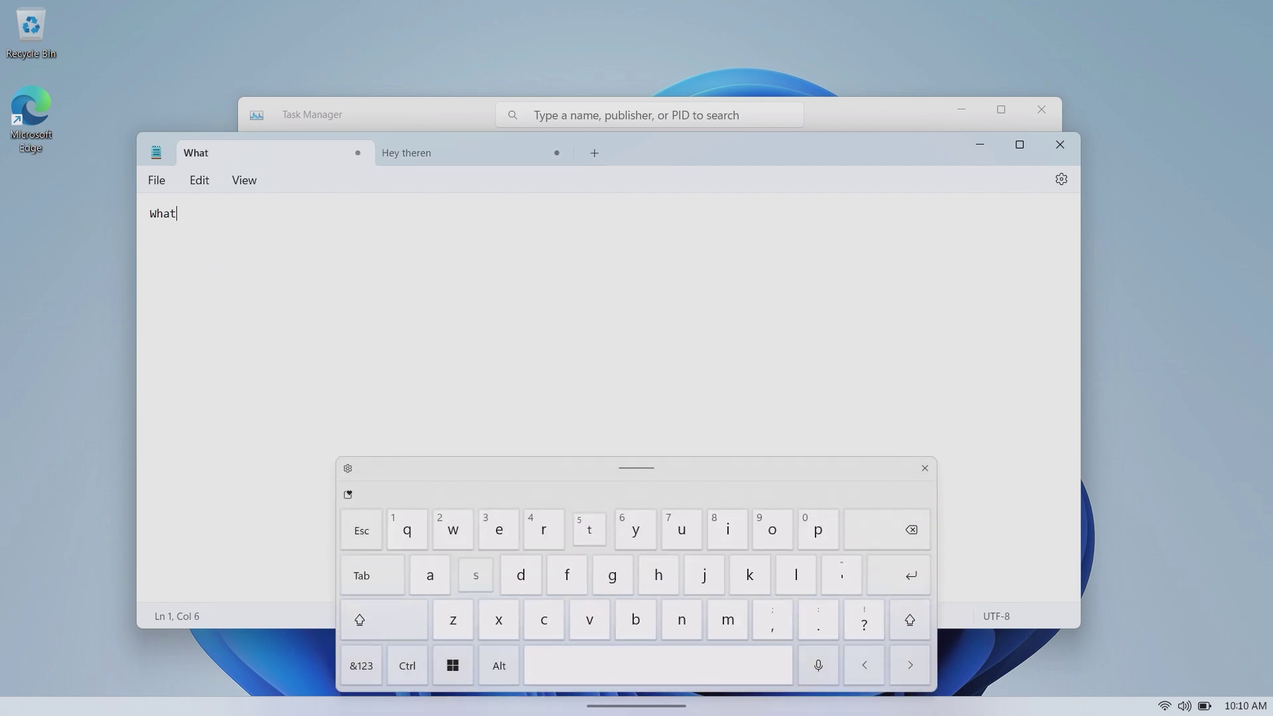
- Switch back and forth between the "Whats up" and "Hey theren" tabs, ending on "Hey theren"
left_click(424, 152)
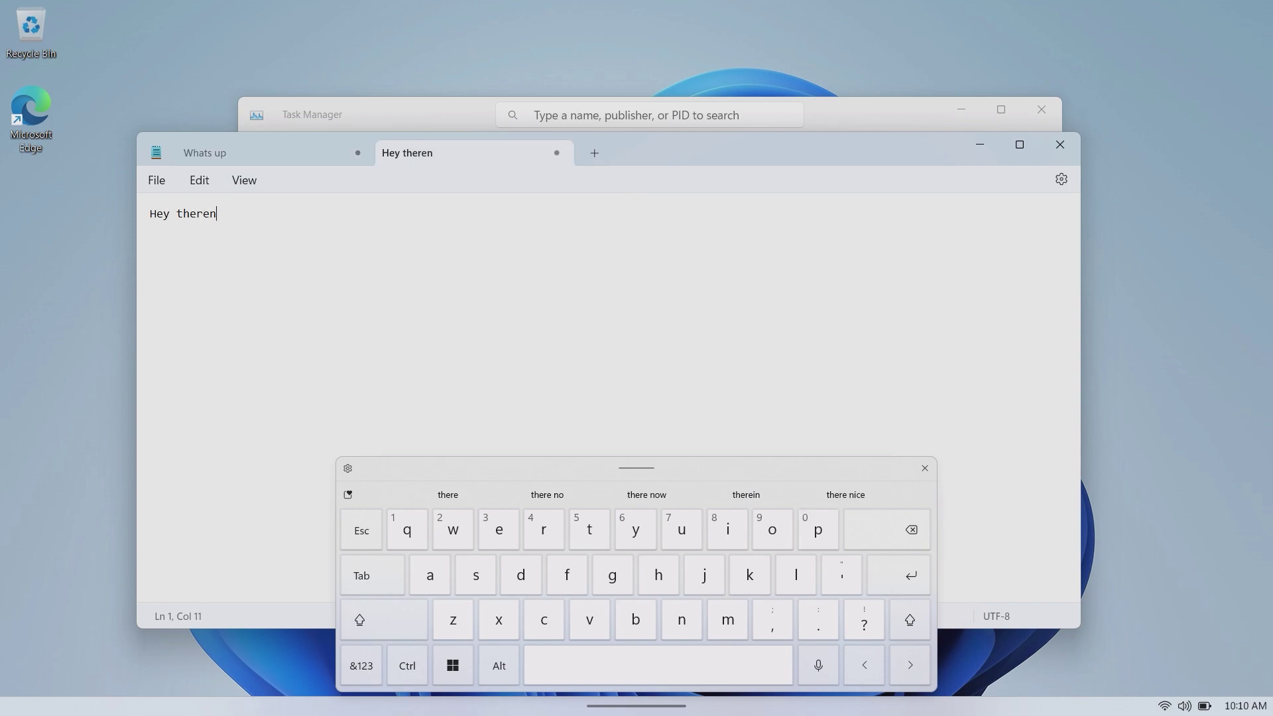
left_click(235, 150)
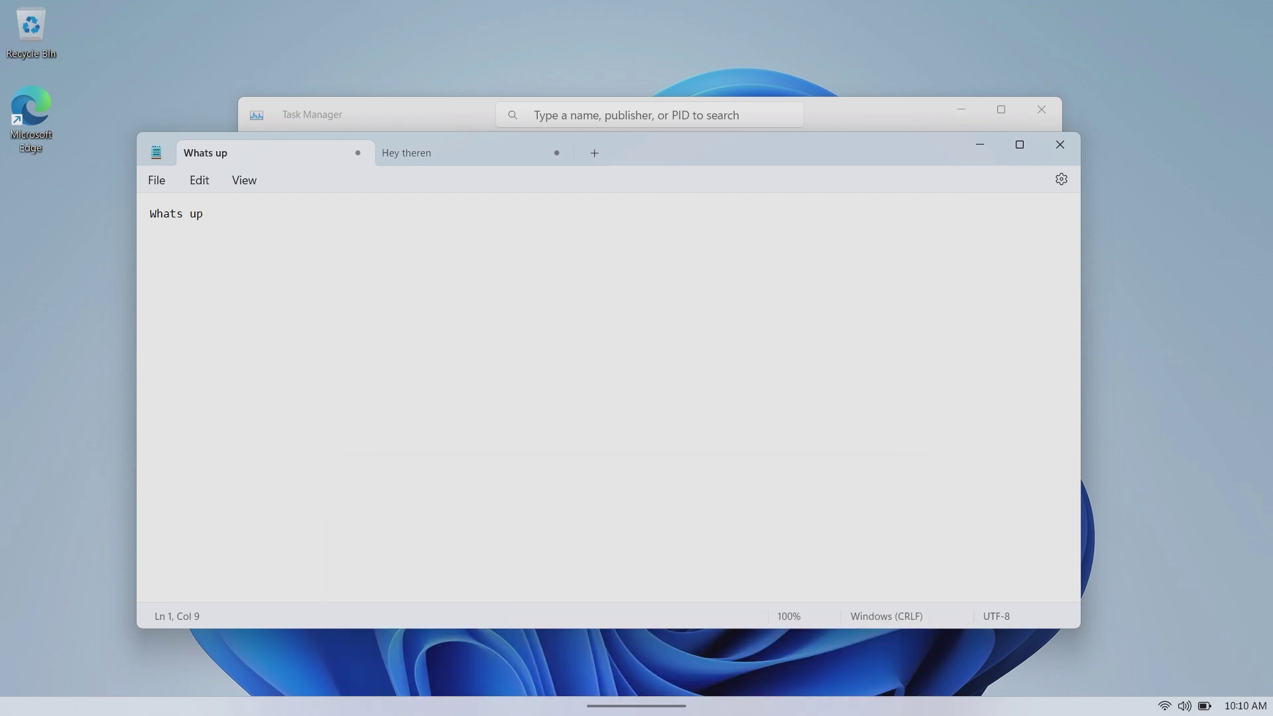
left_click(424, 152)
left_click(269, 149)
left_click(447, 143)
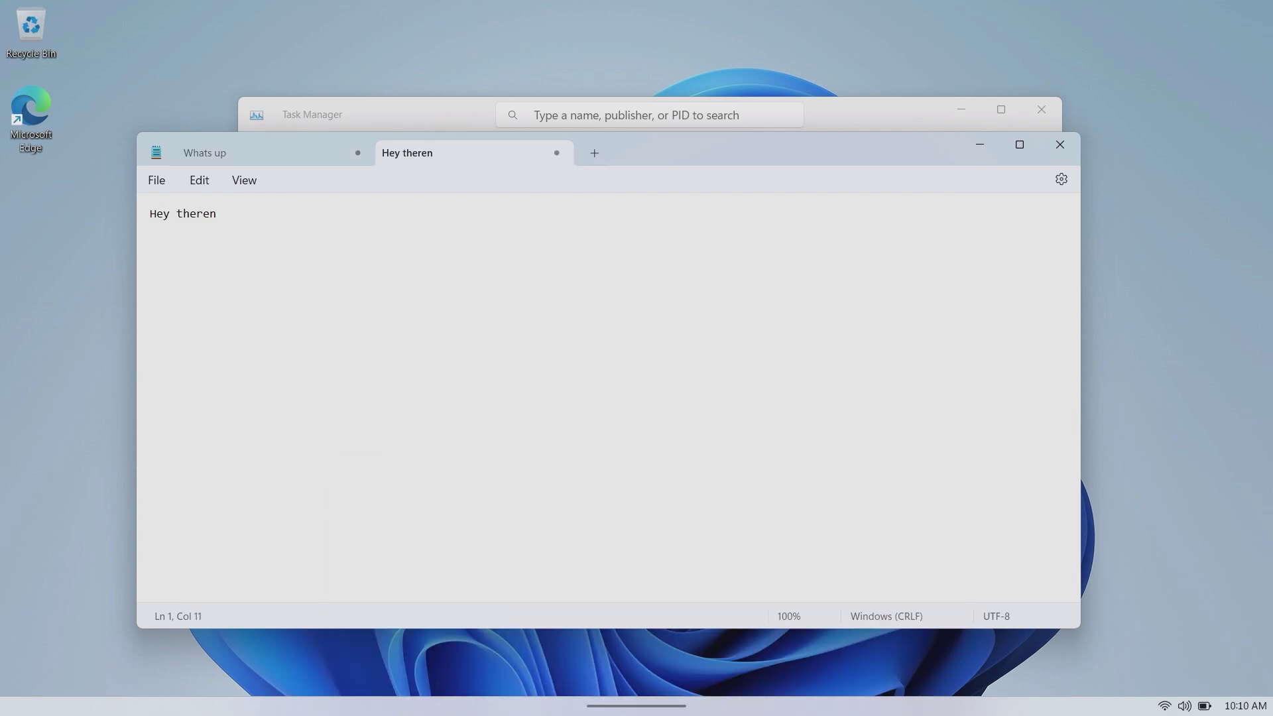
- Move the Notepad window slightly higher and close both tabs without saving their text
left_click_drag(729, 145, 730, 104)
key("ctrl+w")
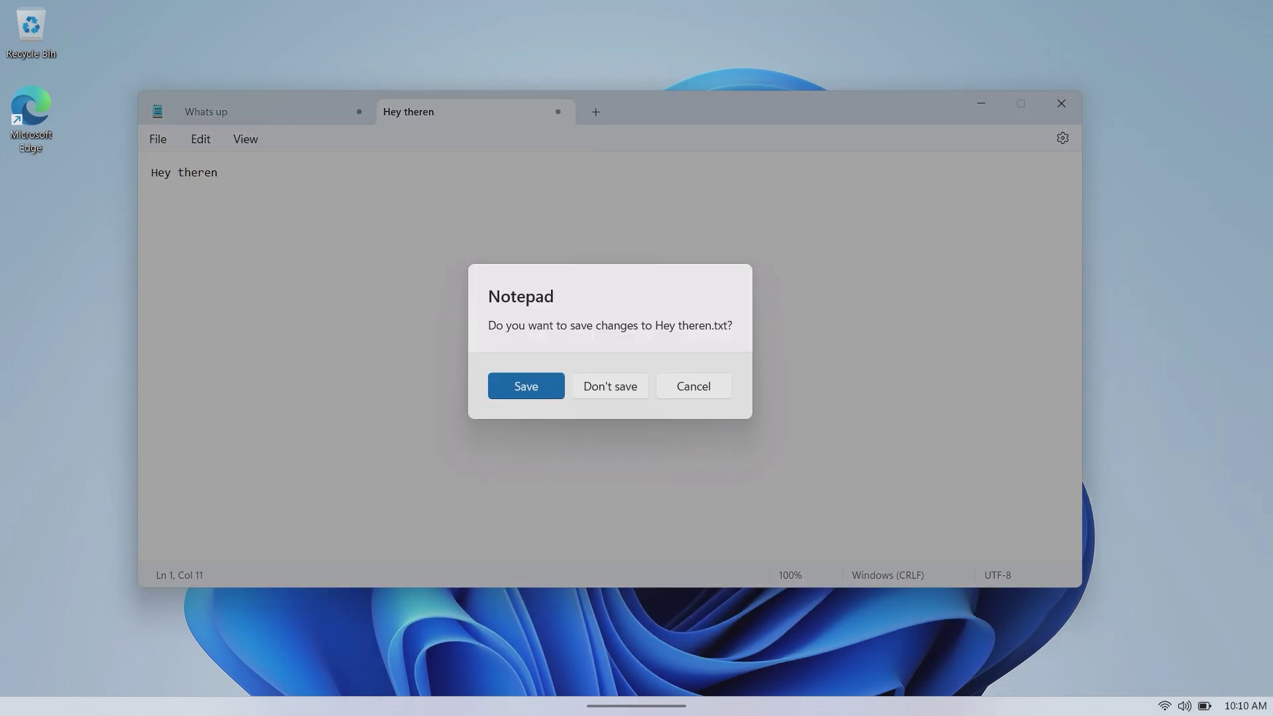
left_click(610, 386)
left_click(608, 385)
key("super")
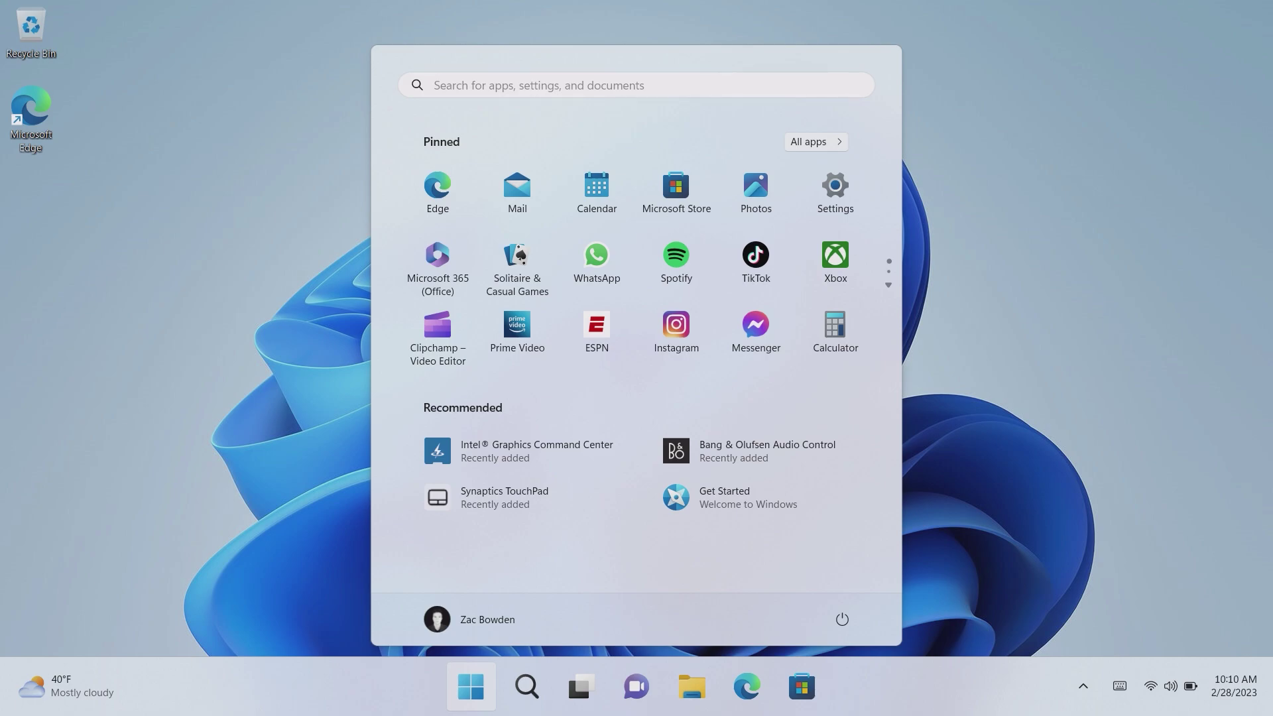
left_click(815, 141)
scroll(636, 332, "down", 10)
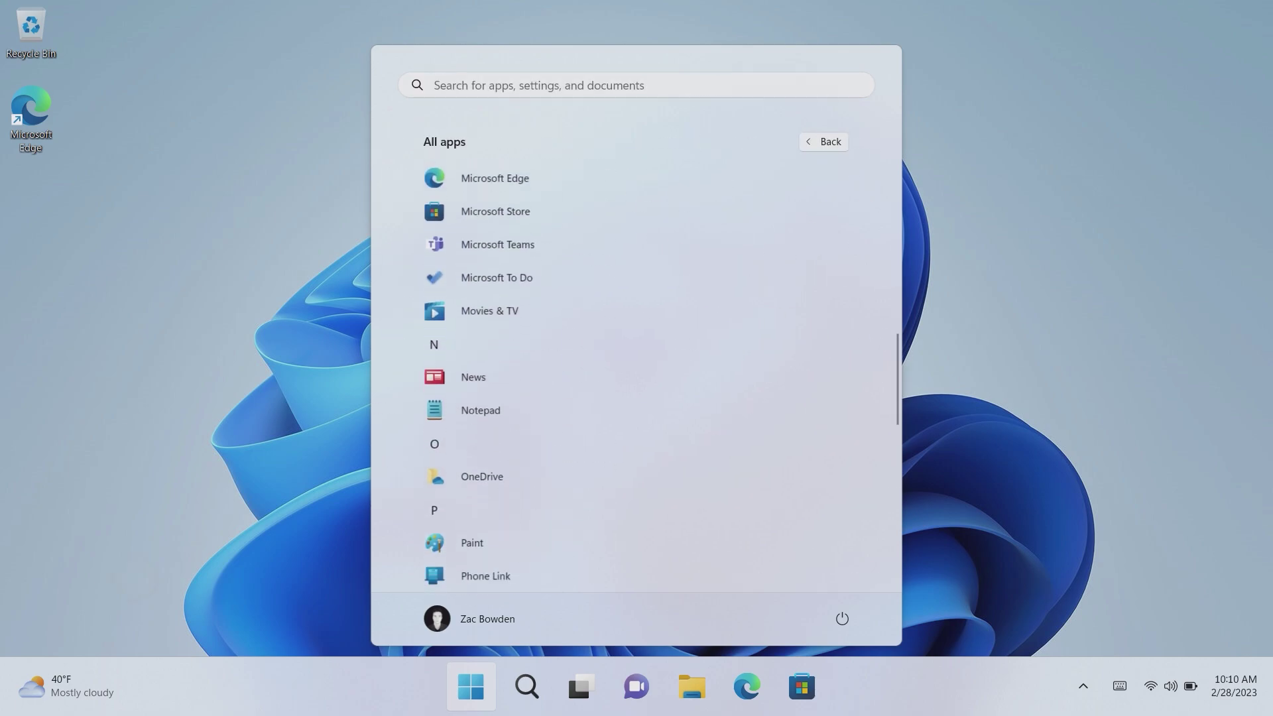
left_click(581, 687)
- Launch Snipping Tool from the Start menu's list of all apps
key("super")
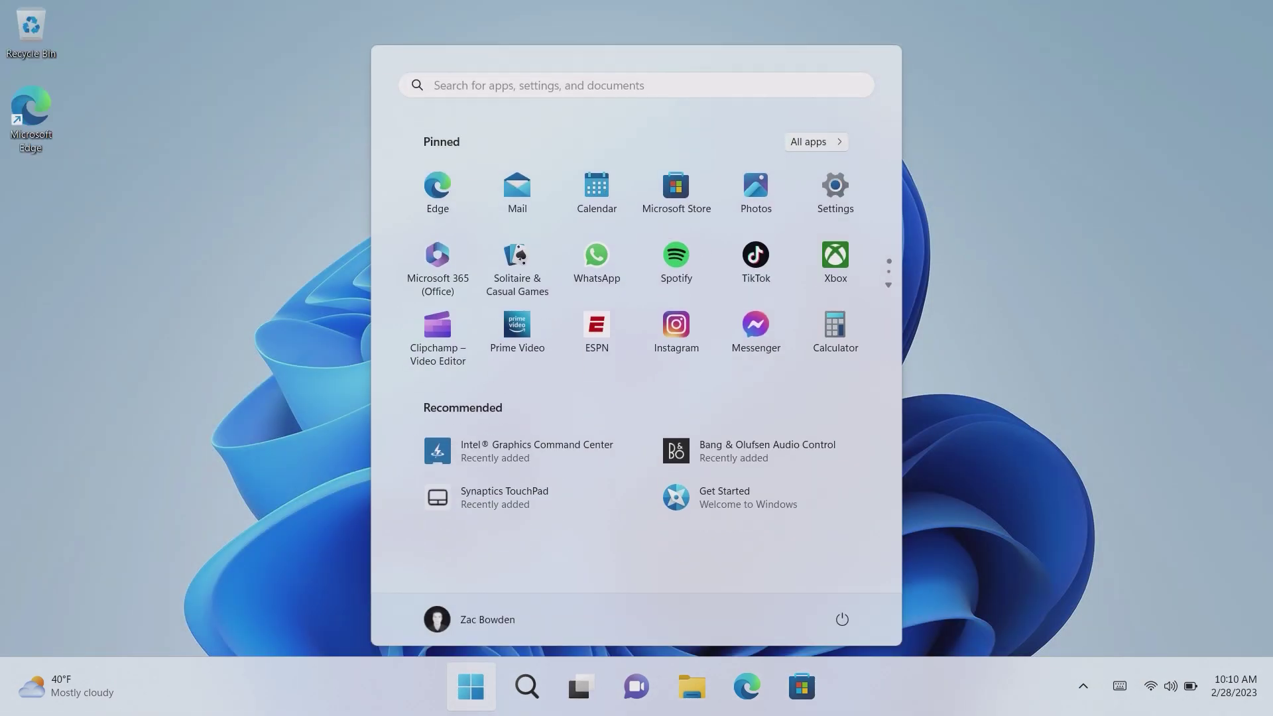
left_click(815, 141)
scroll(637, 365, "down", 10)
scroll(636, 364, "up", 1)
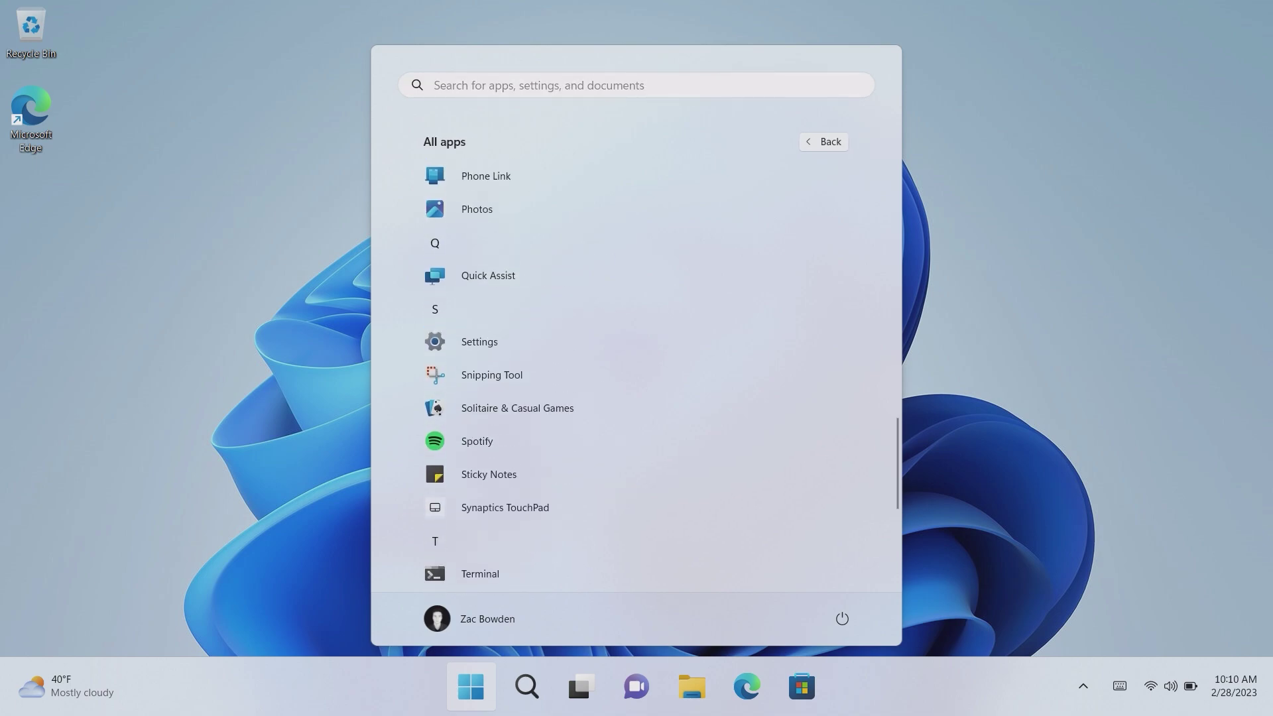
key("super")
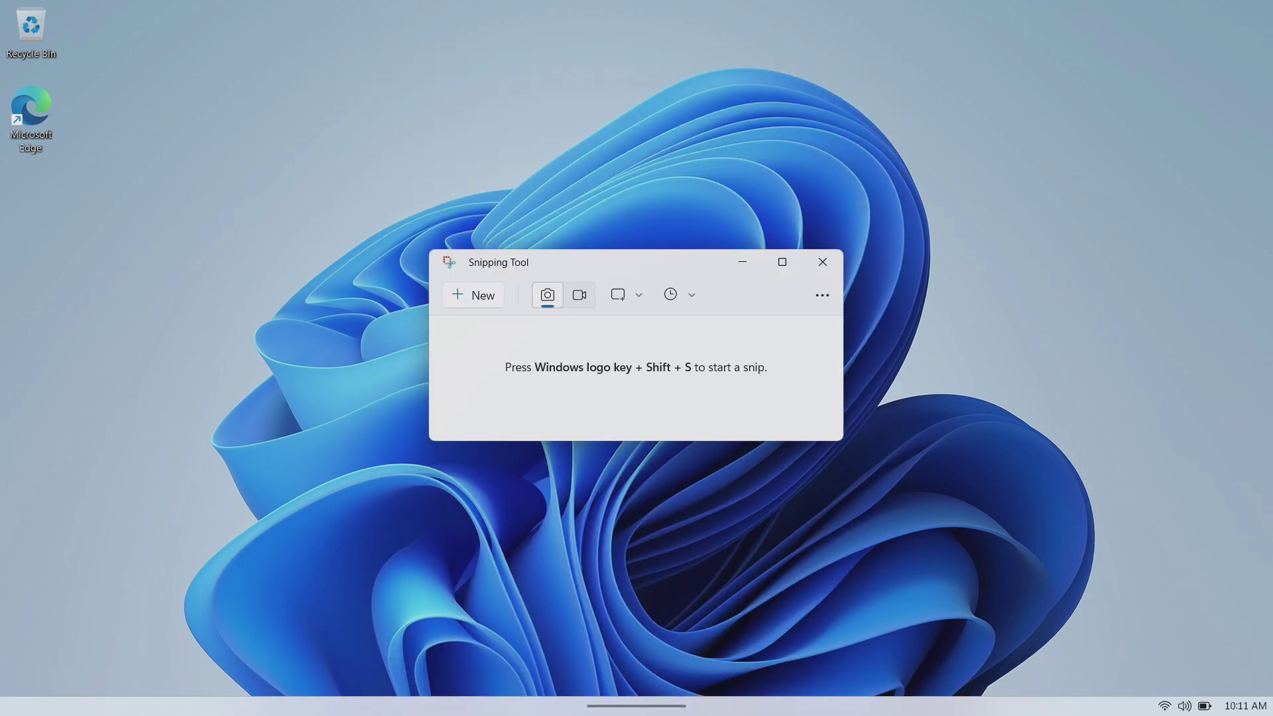
- Start a new Snipping Tool screen recording of a large rectangular area covering most of the desktop above the taskbar
left_click(579, 295)
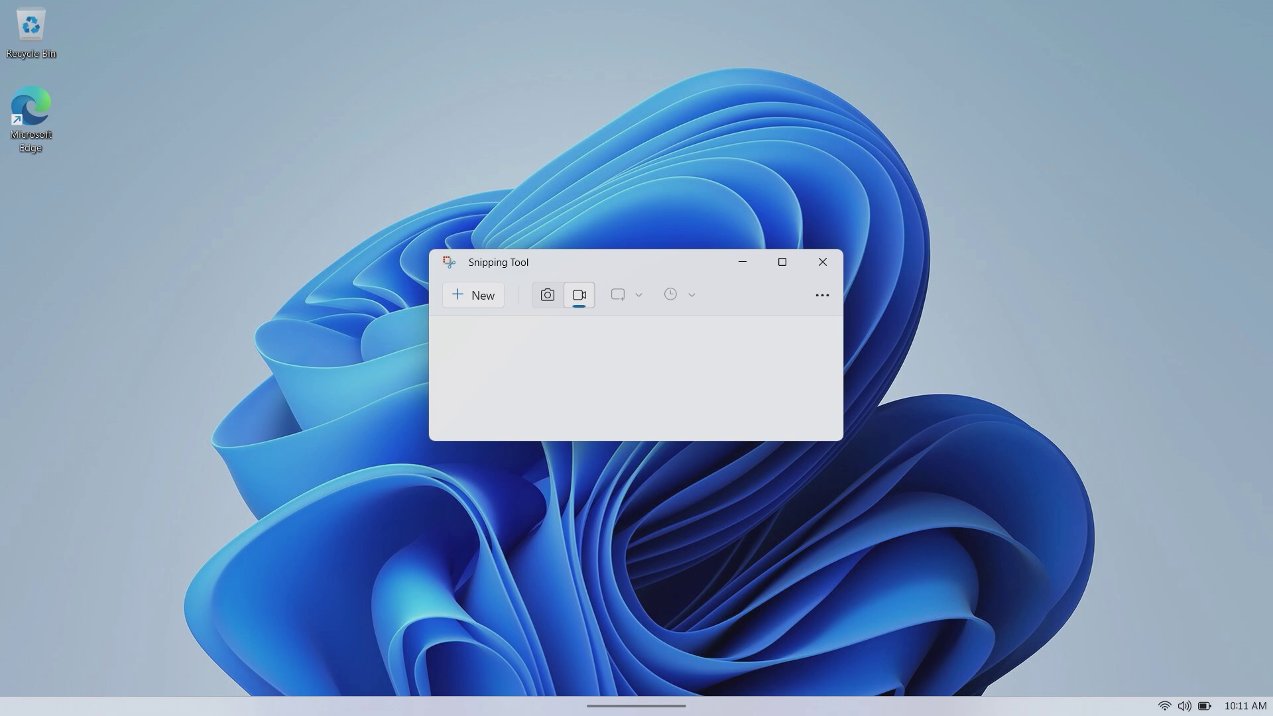
key("ctrl+n")
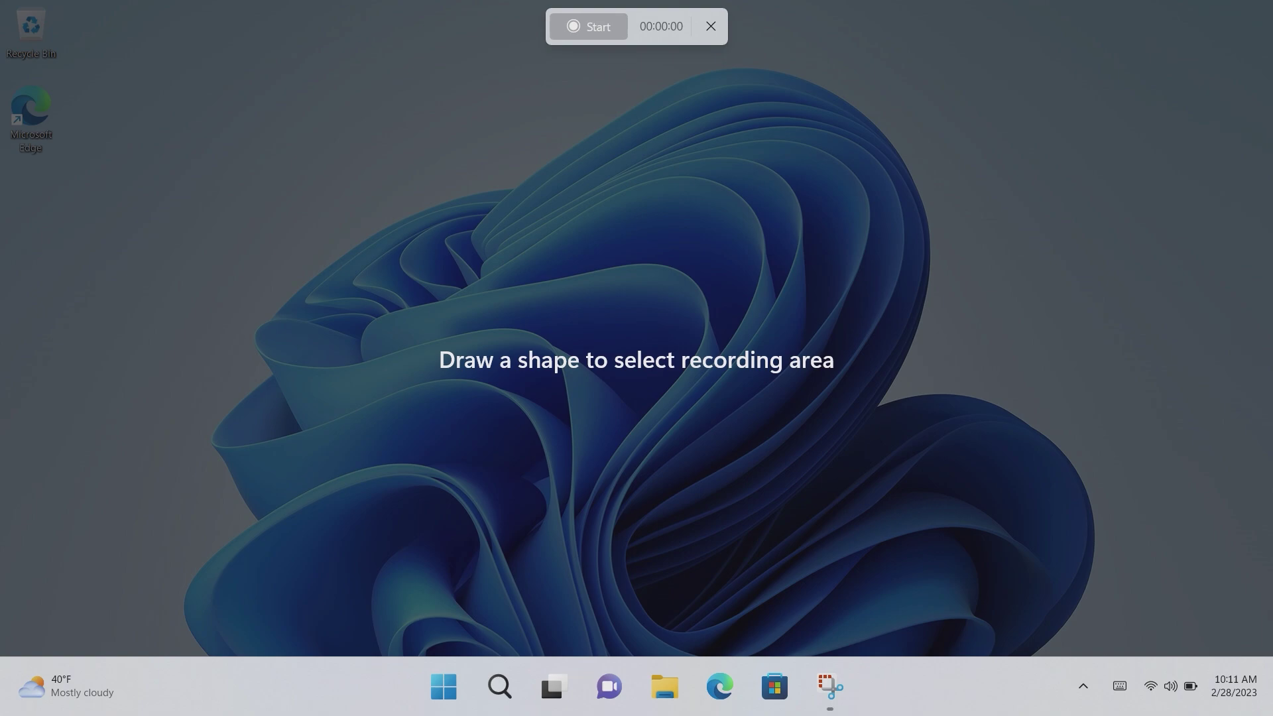
left_click_drag(163, 60, 1073, 622)
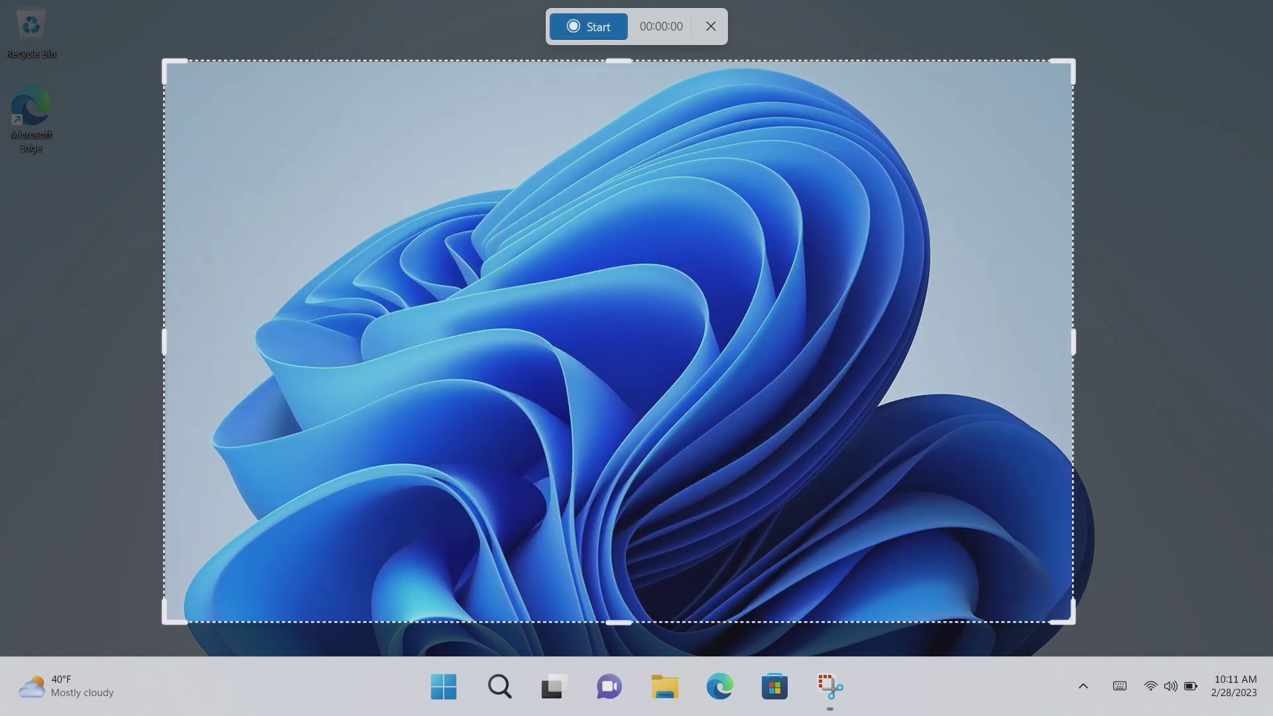
left_click(588, 26)
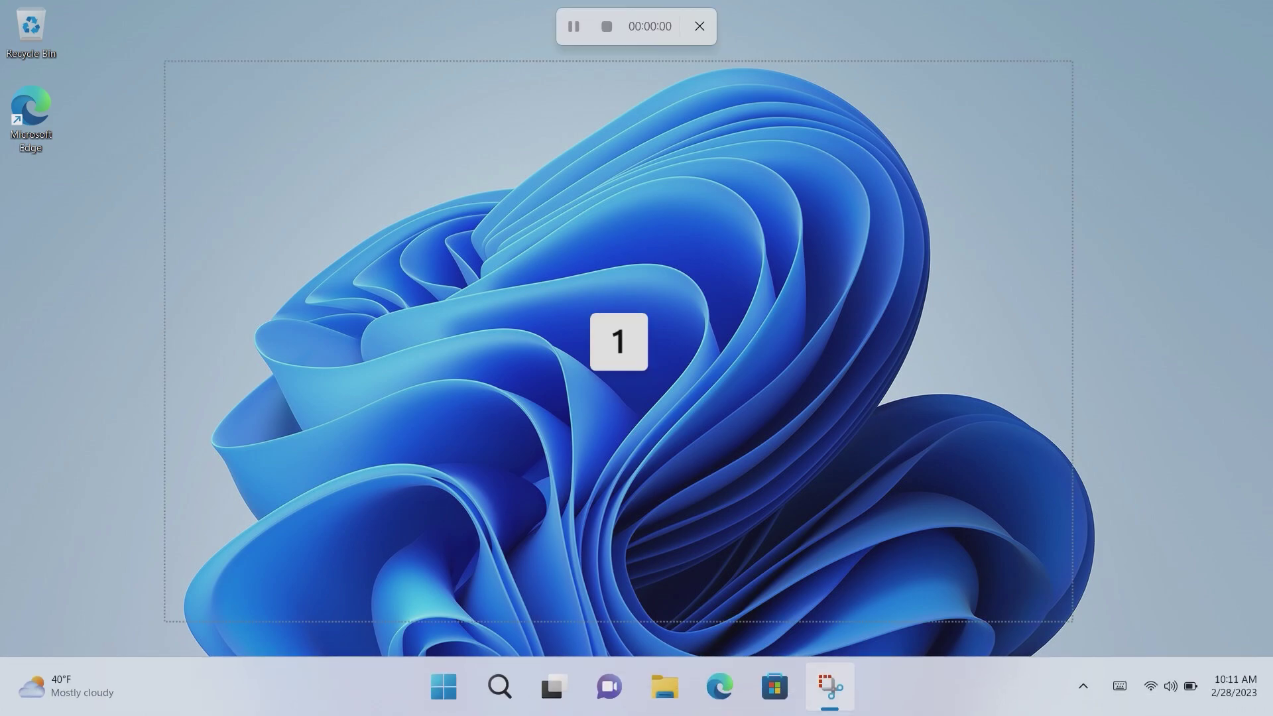
- Open File Explorer, narrow its window and move it so it fits inside the recording area
key("super+e")
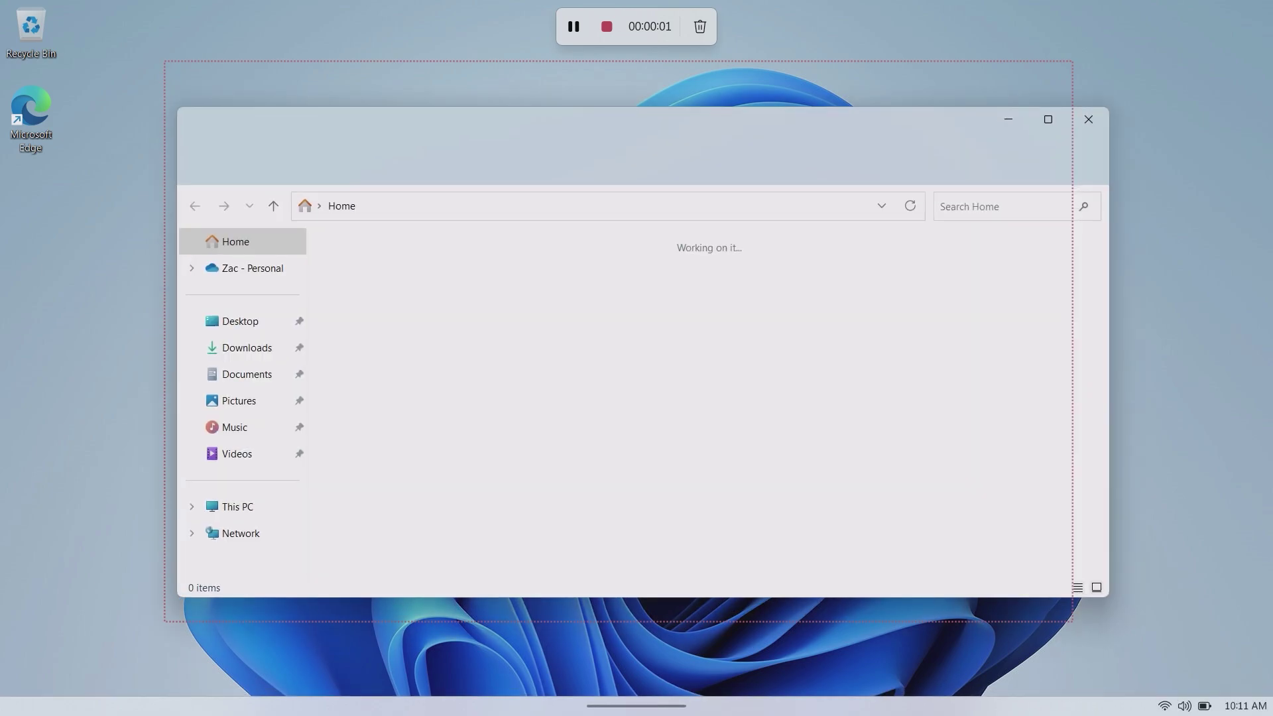
left_click_drag(1108, 351, 971, 351)
left_click_drag(596, 123, 650, 110)
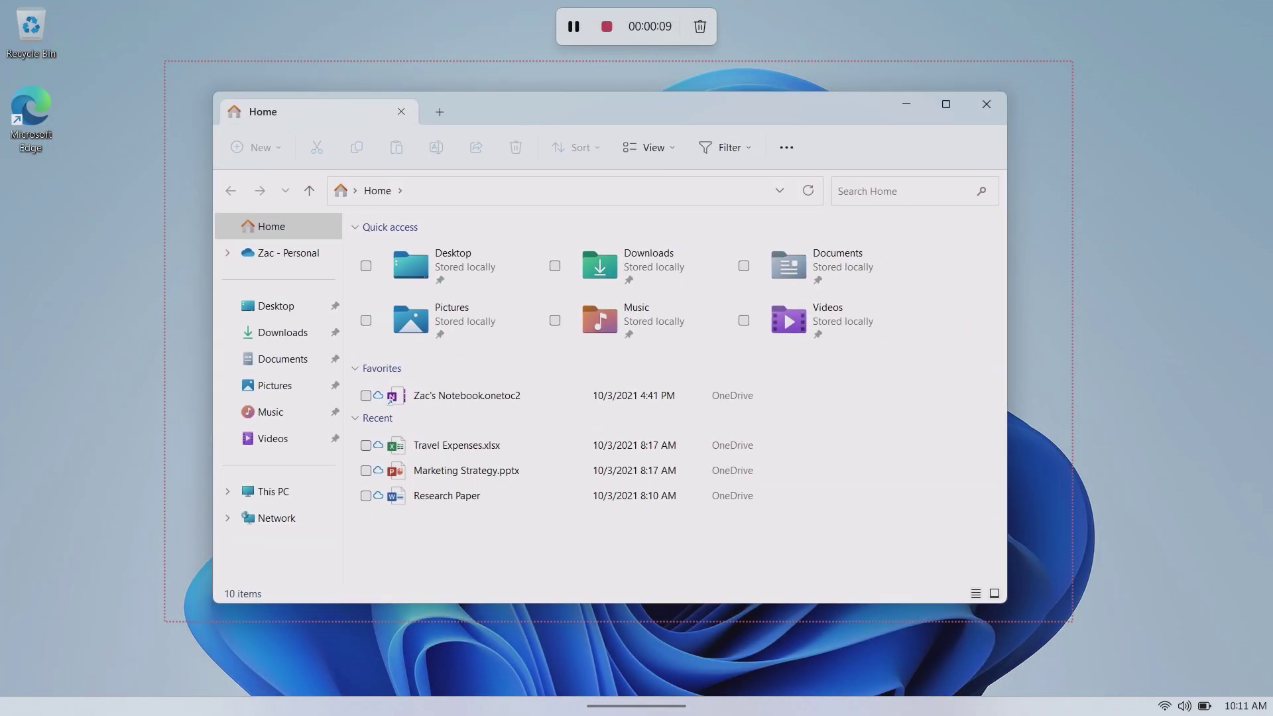
- Show This PC in File Explorer, select Local Disk (C:), and close the window
left_click(273, 492)
left_click(461, 261)
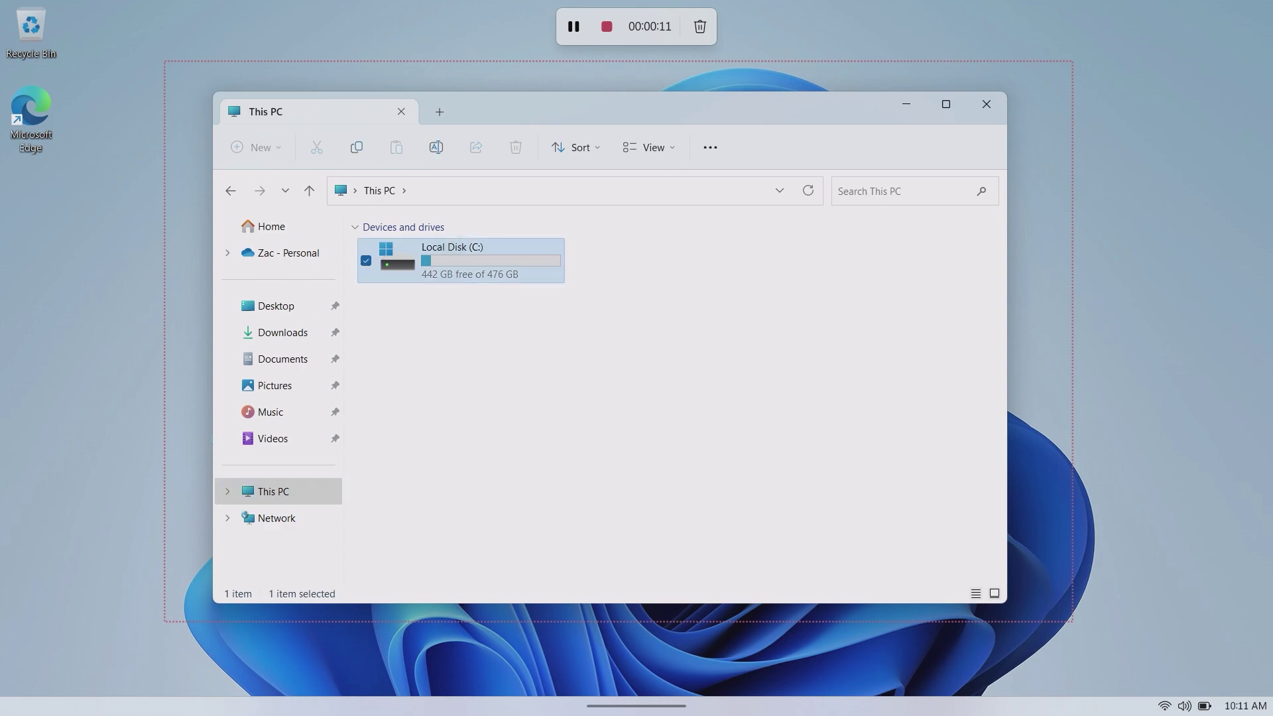
key("alt+F4")
- Stop the screen recording and play the captured clip in Snipping Tool
left_click(606, 27)
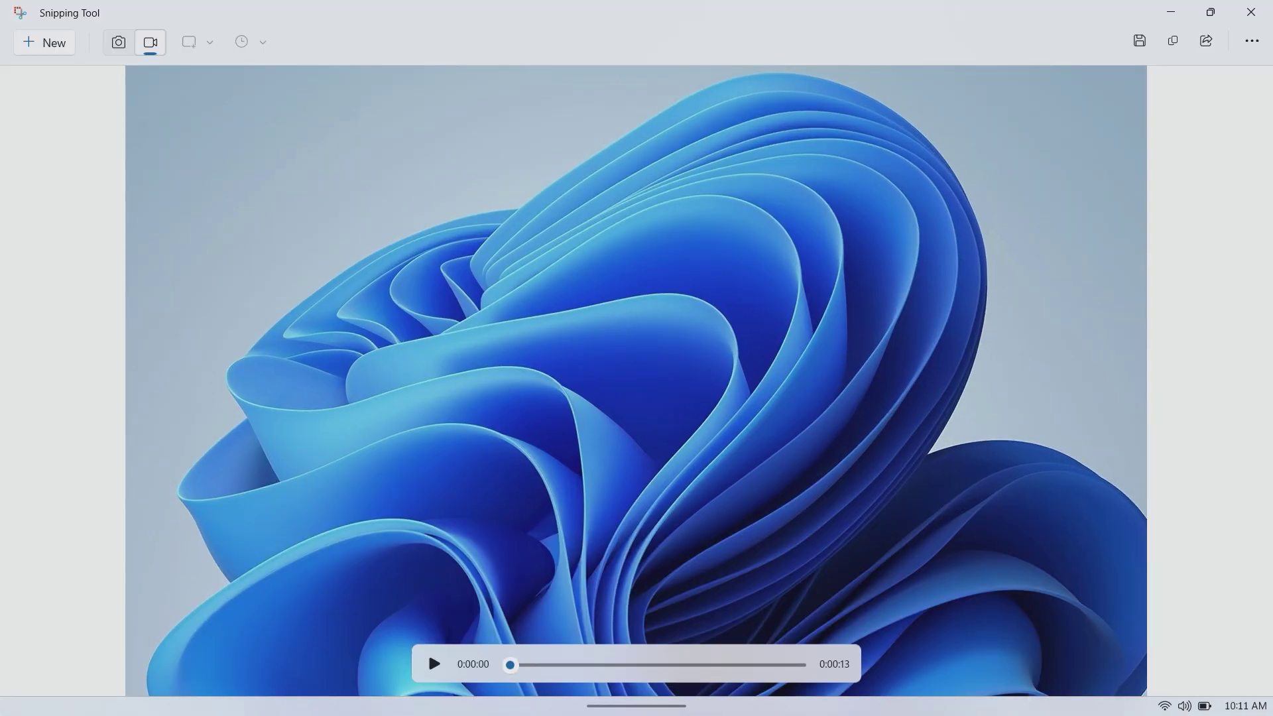
left_click(431, 660)
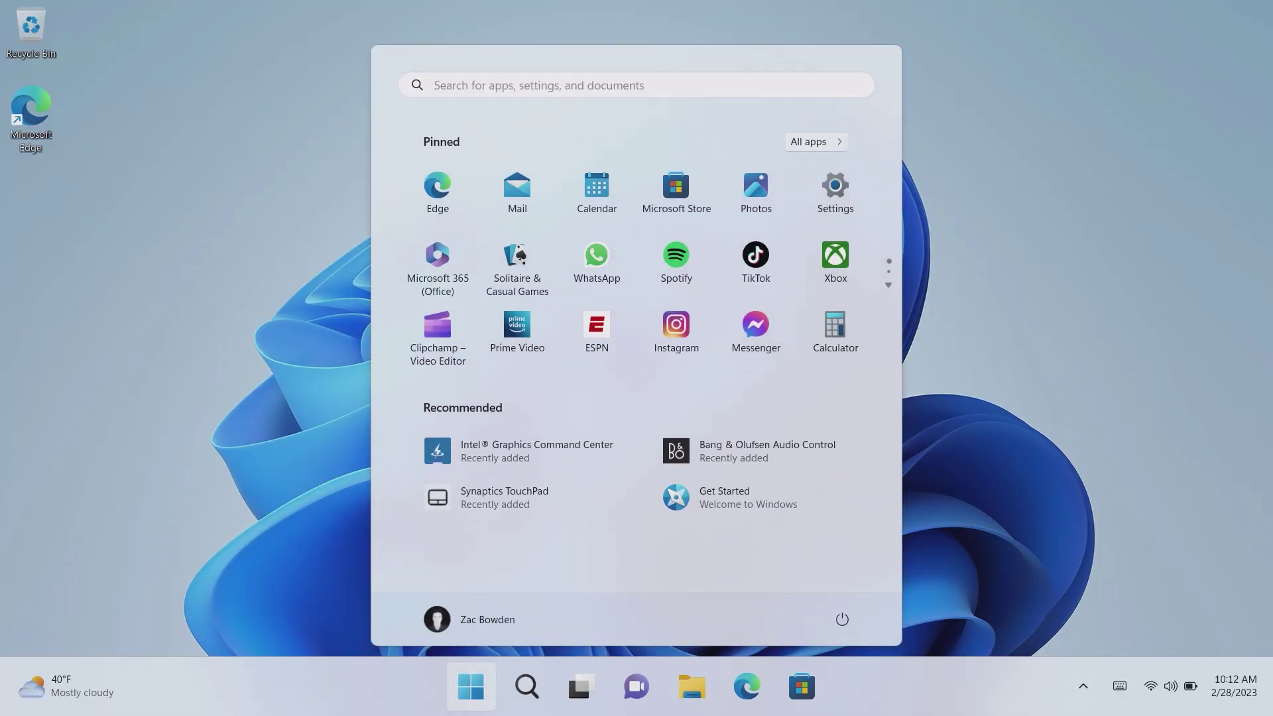
- Open Settings, look through the System categories and go to Power & battery
key("super+i")
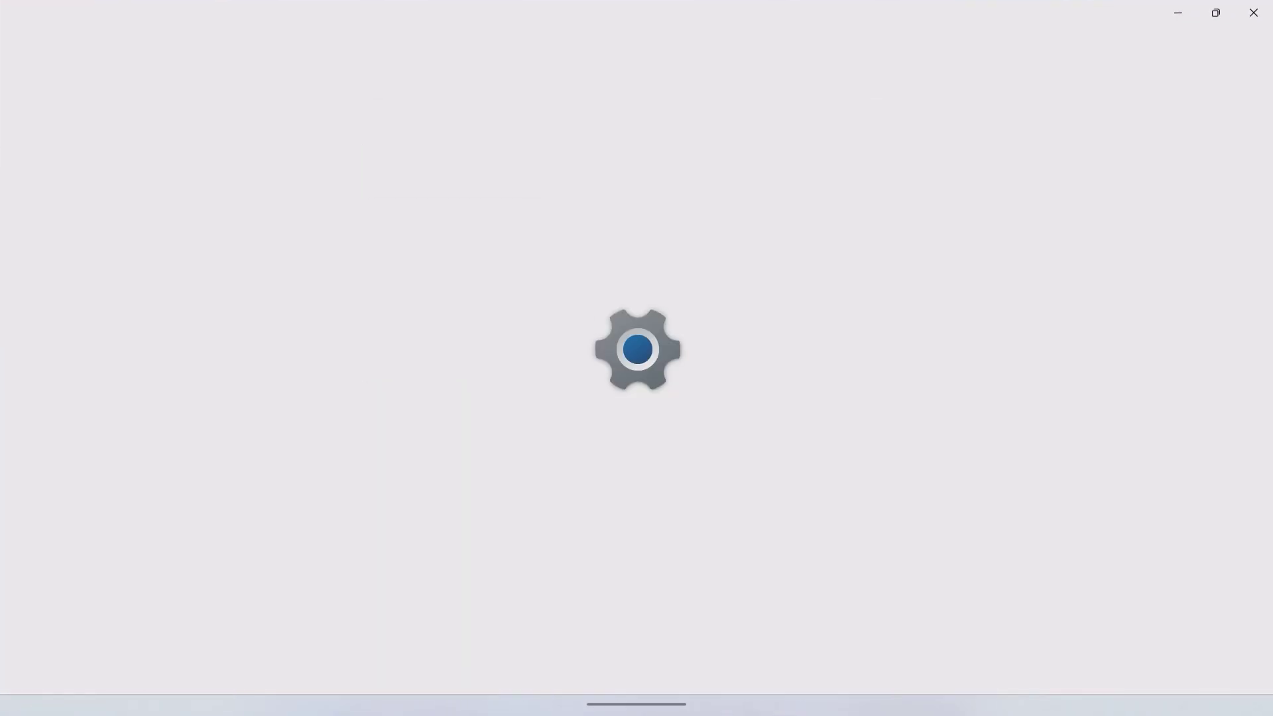
scroll(760, 398, "down", 5)
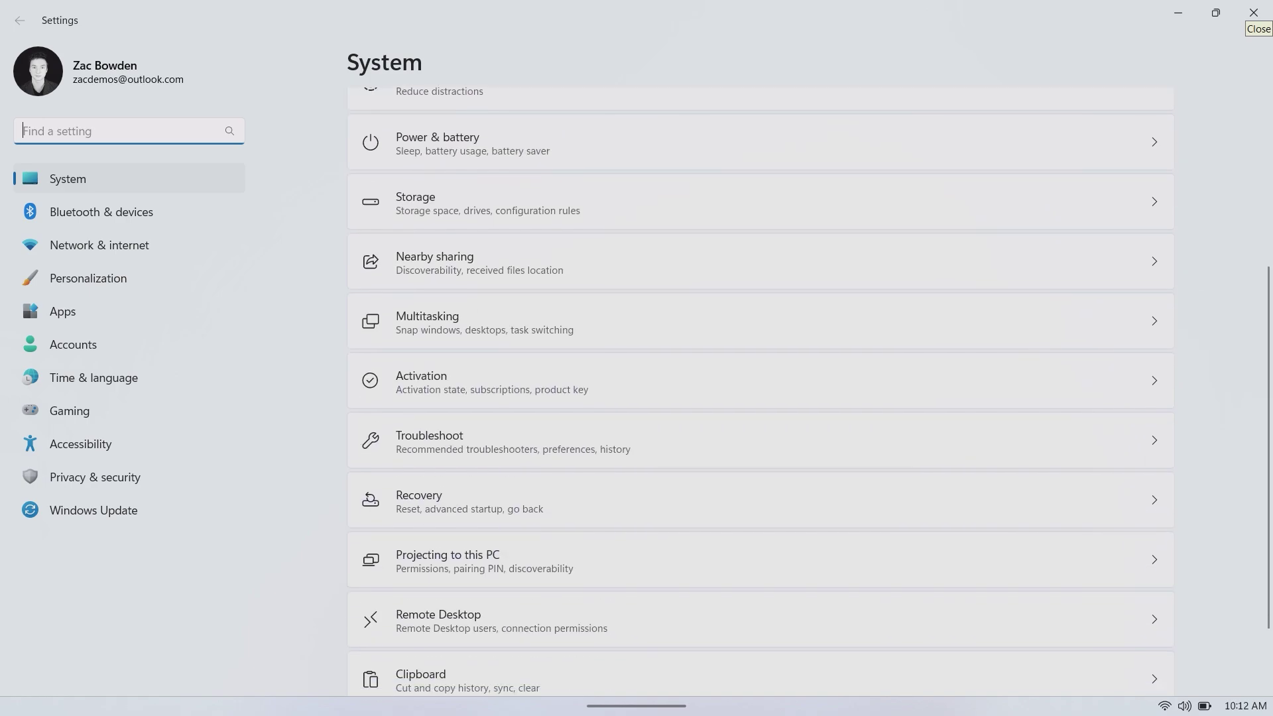
scroll(759, 398, "down", 1)
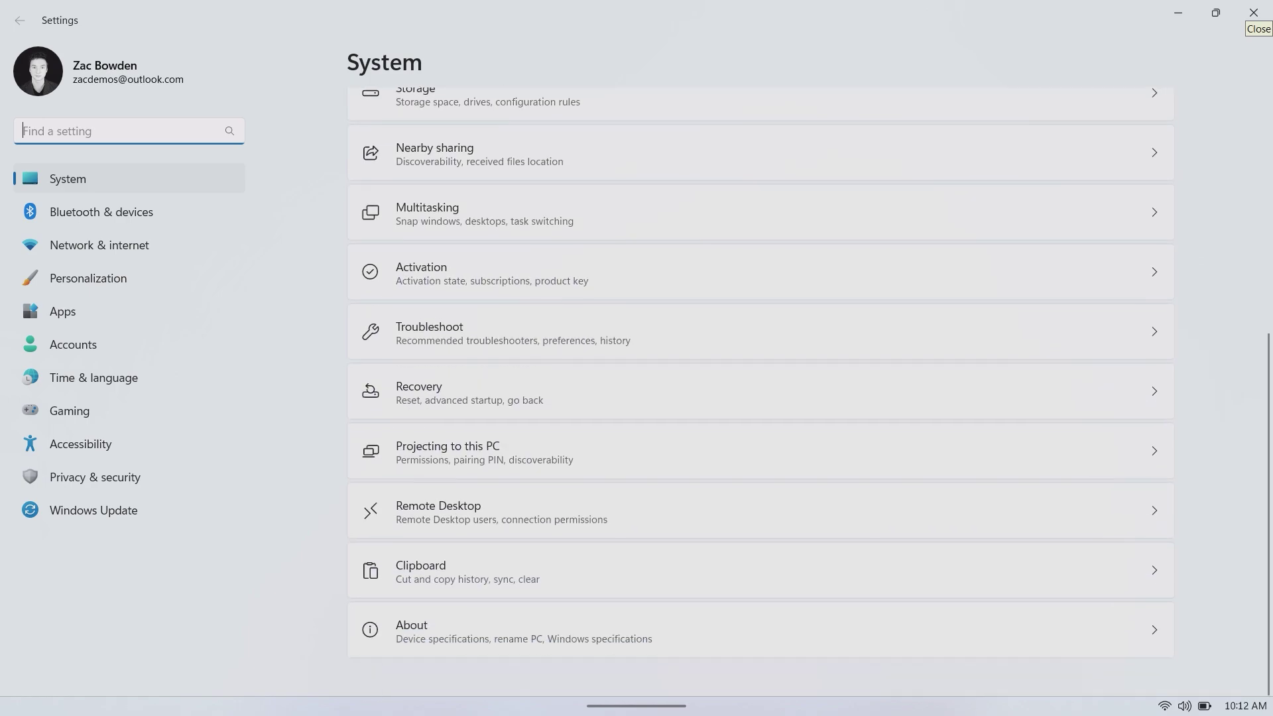
scroll(760, 398, "up", 2)
left_click(437, 165)
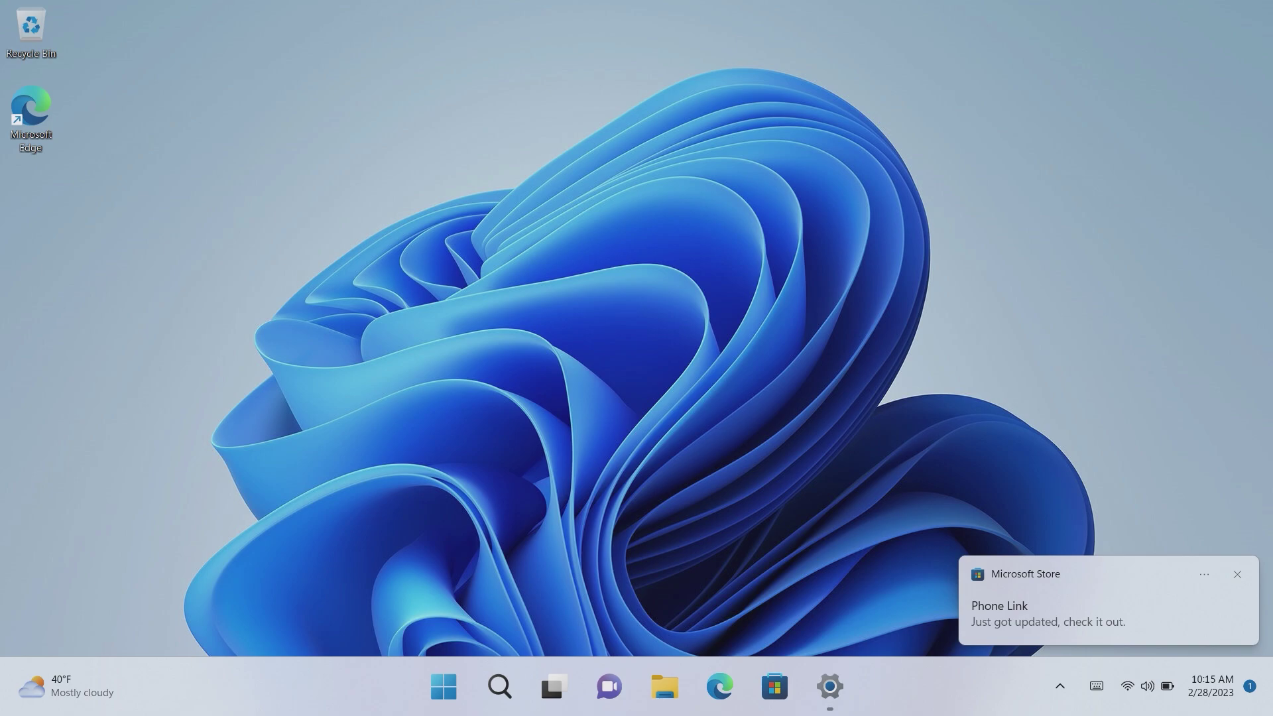
- Open the Start menu
key("super")
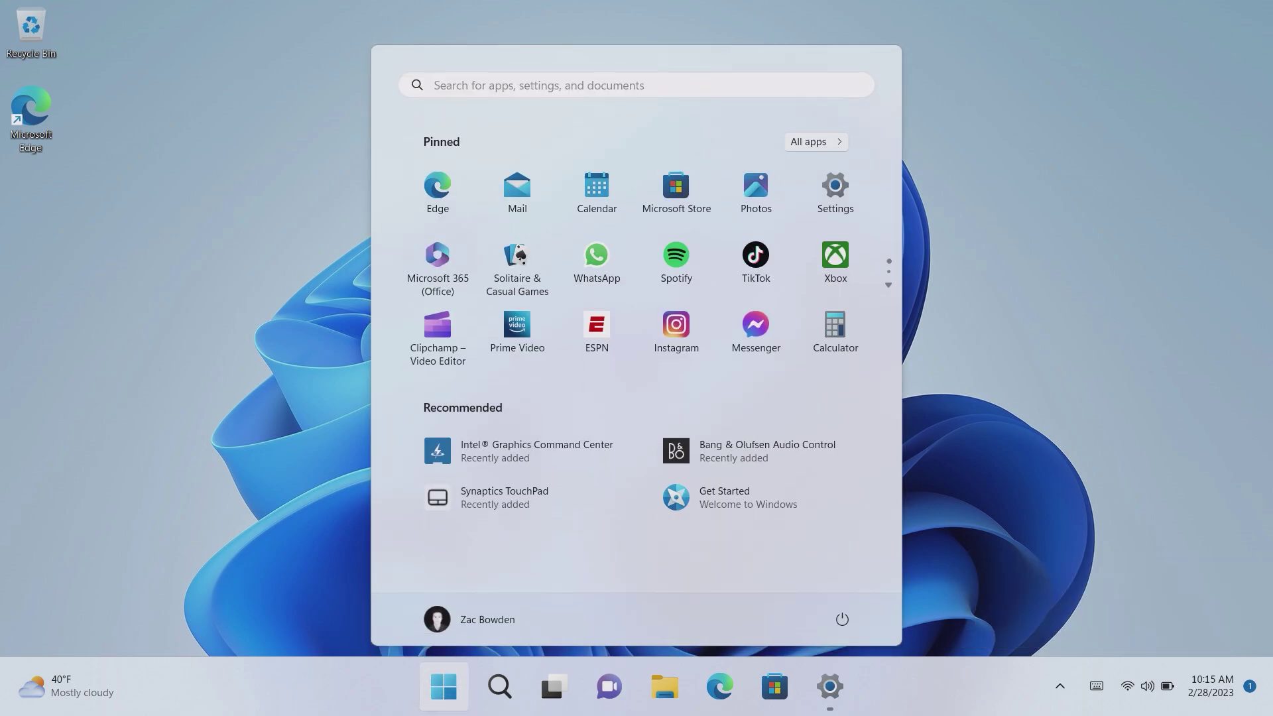